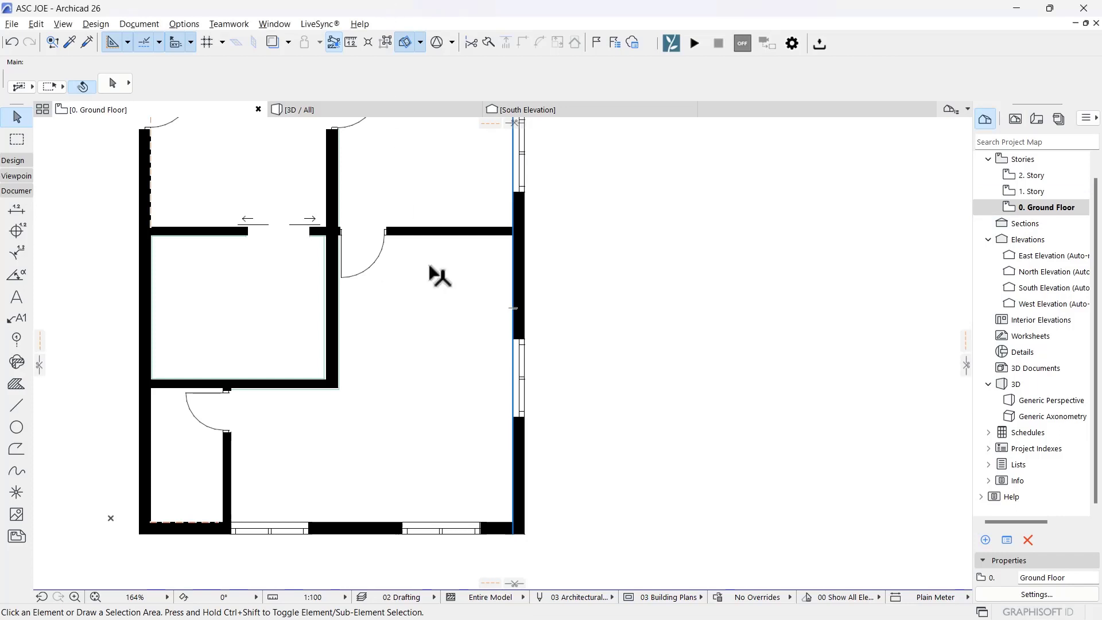
Draw a 675 mm vertical line in the empty area beside the ground floor plan
middle_click_drag(310, 286, 260, 285)
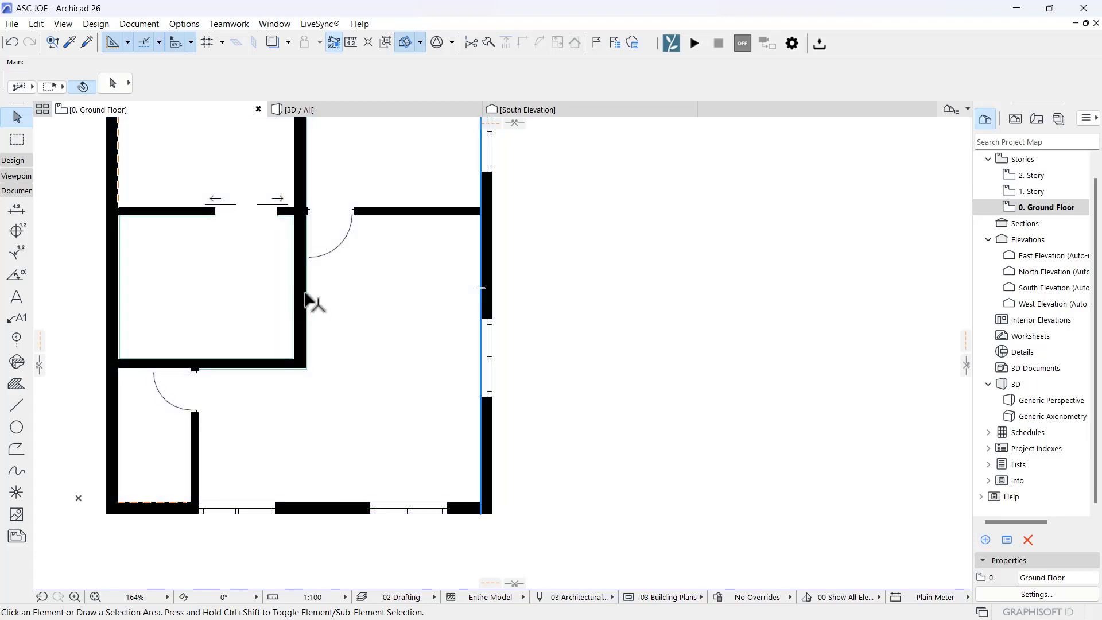
middle_click_drag(441, 549, 309, 431)
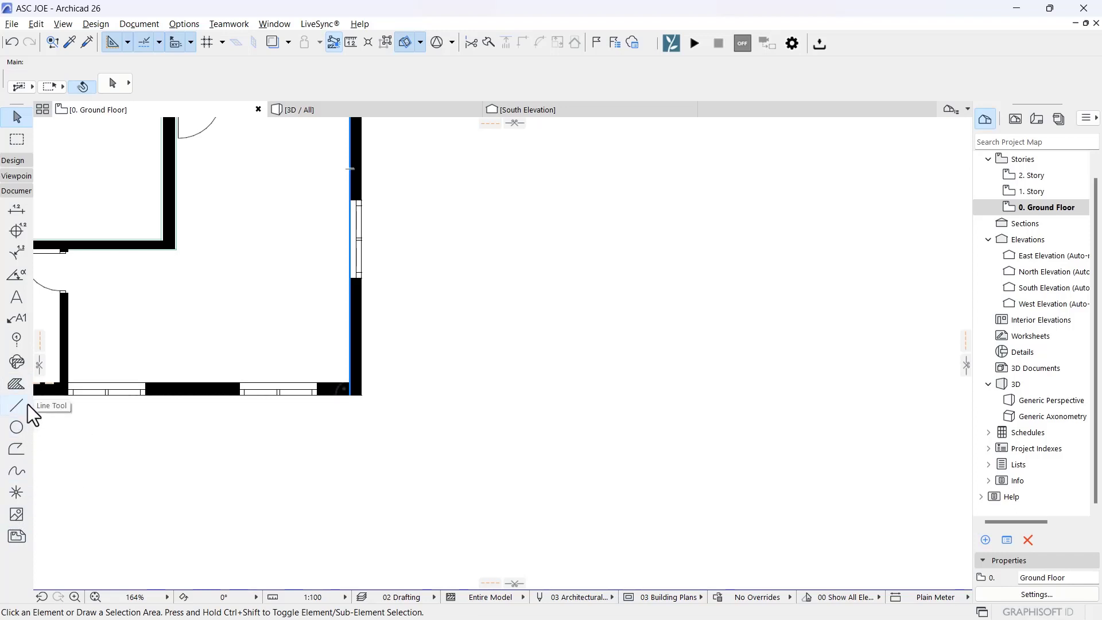
middle_click_drag(298, 424, 281, 381)
scroll(294, 373, "up", 2)
middle_click_drag(475, 403, 223, 386)
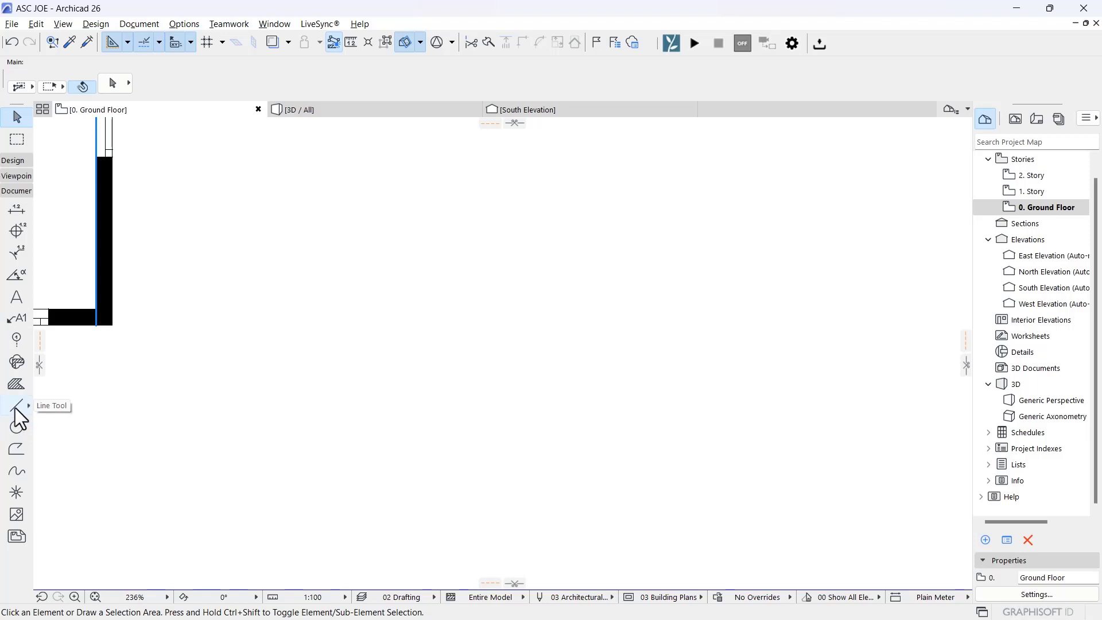
left_click(16, 408)
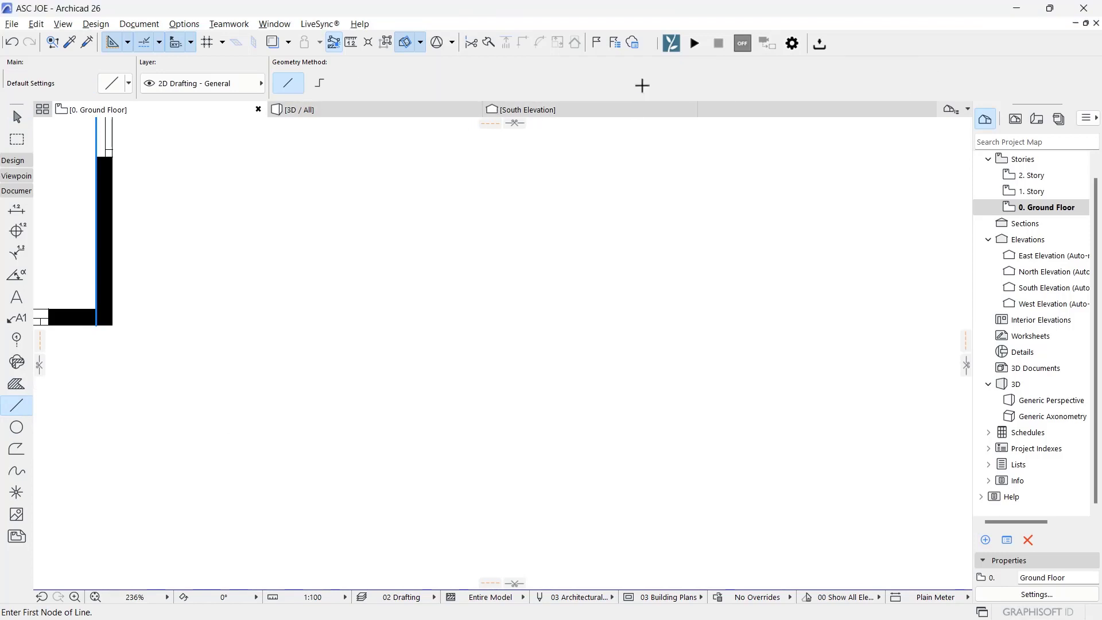
left_click(651, 81)
left_click(664, 81)
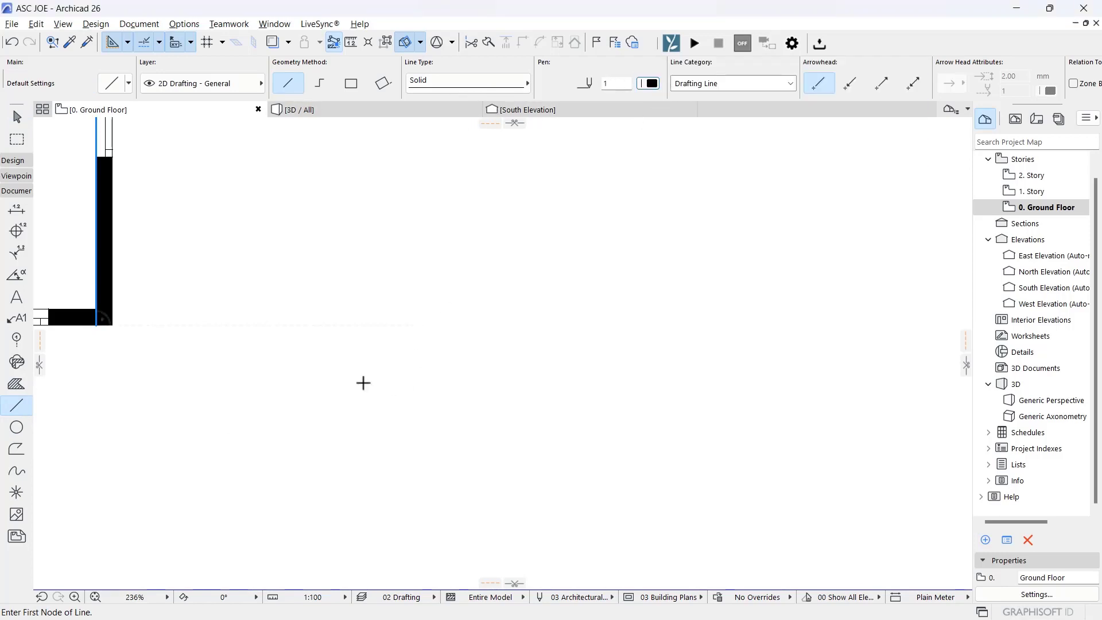
left_click(277, 222)
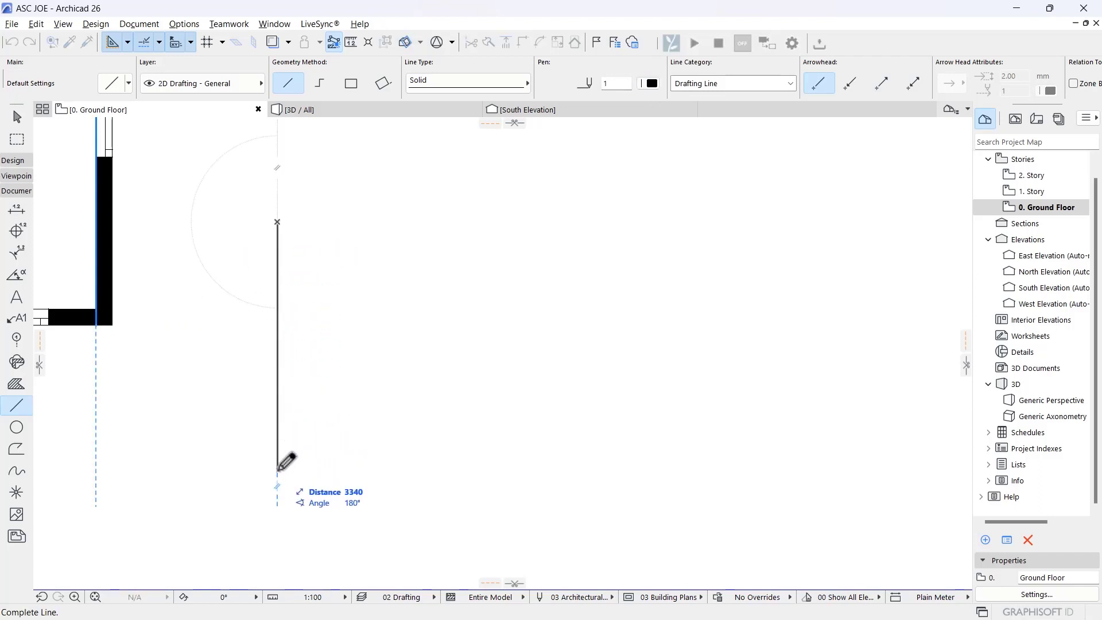
scroll(295, 418, "up", 2)
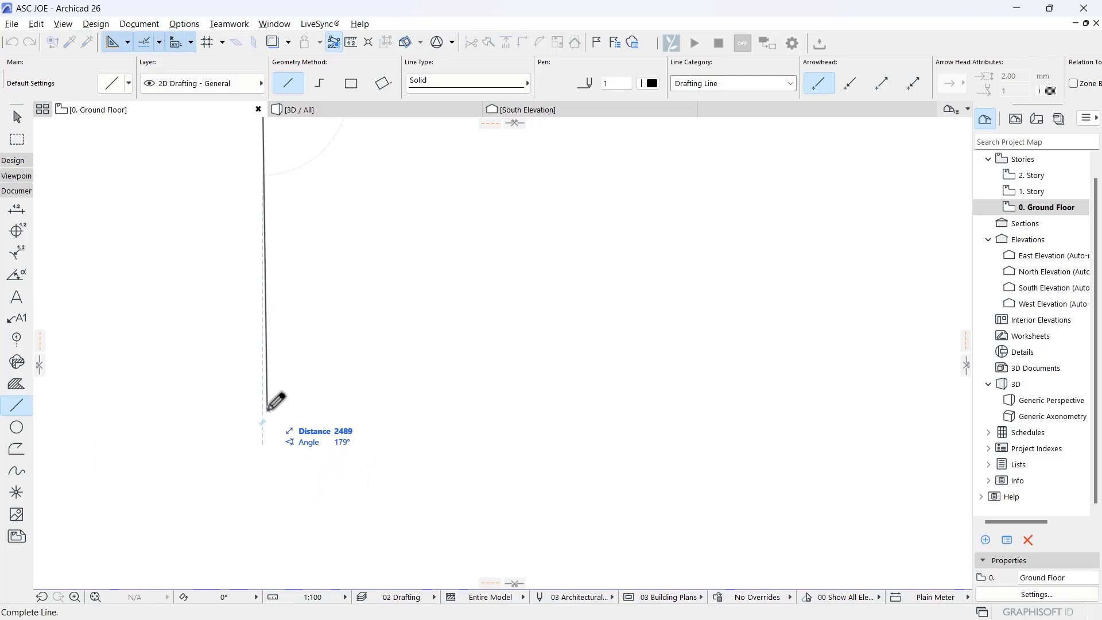
type("675")
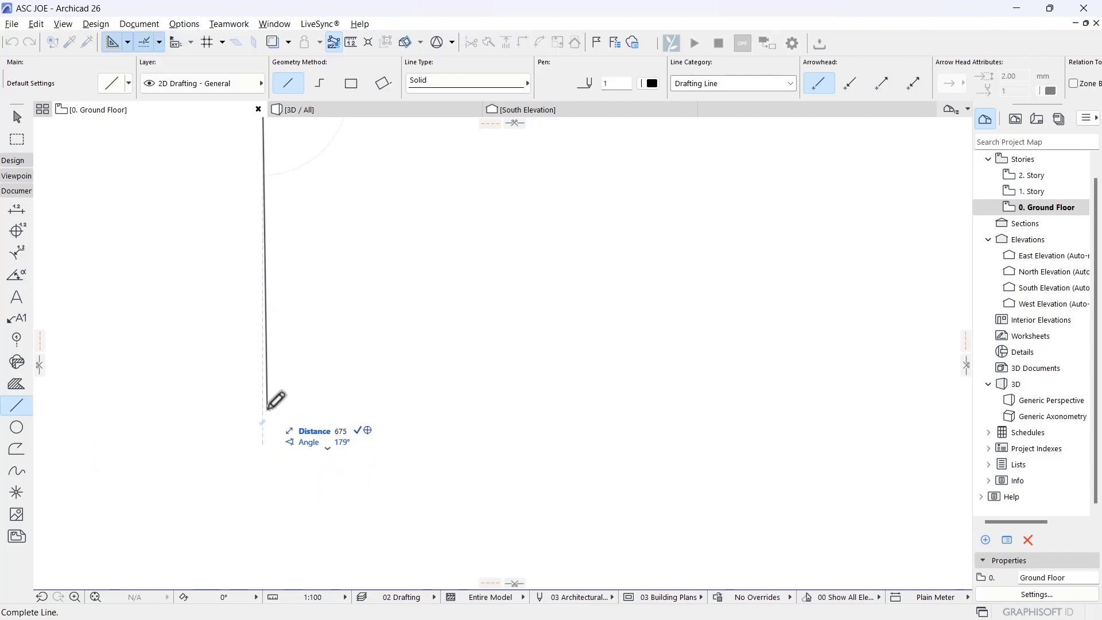
key("Escape")
type("7")
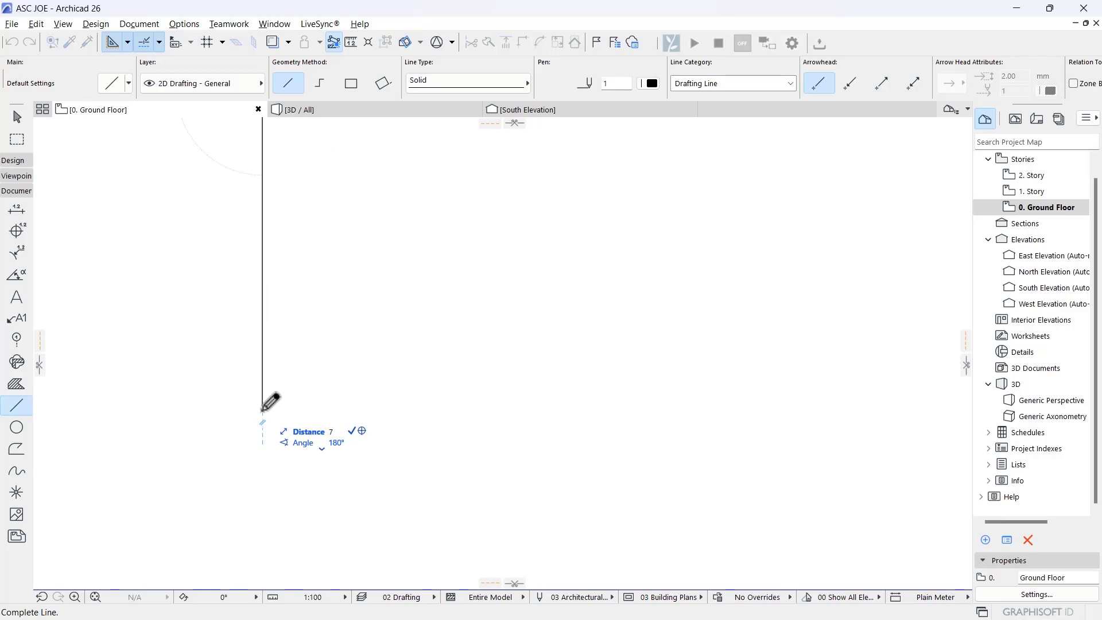
key("Return")
Draw a 725 mm horizontal line to the right from the upper end of the vertical line
scroll(268, 201, "down", 3)
middle_click_drag(269, 212, 234, 386)
scroll(247, 339, "up", 7)
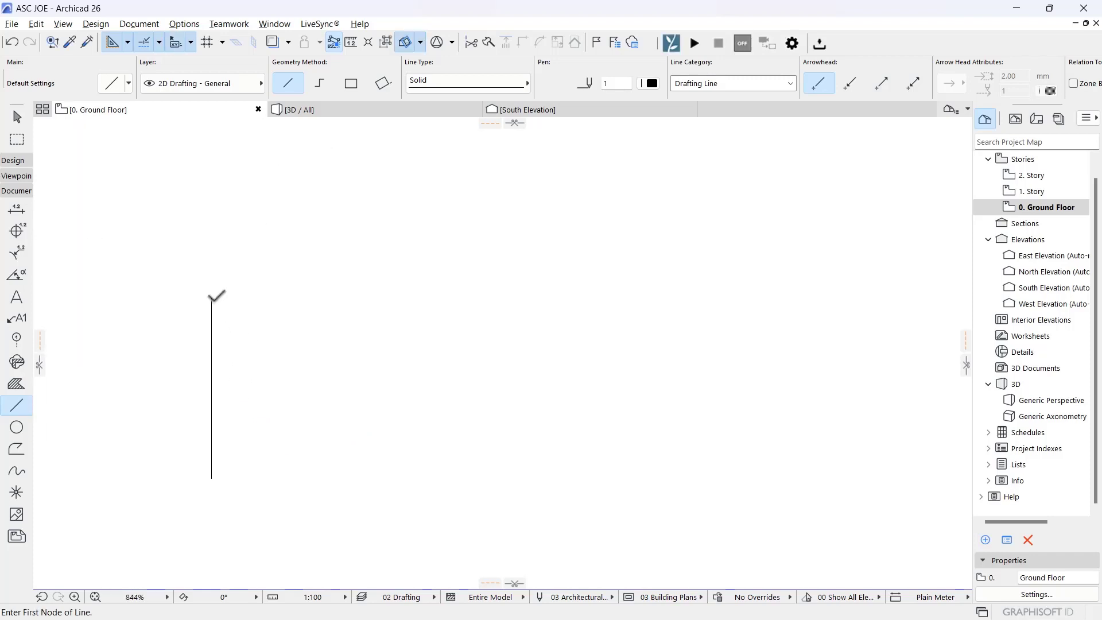
left_click(211, 298)
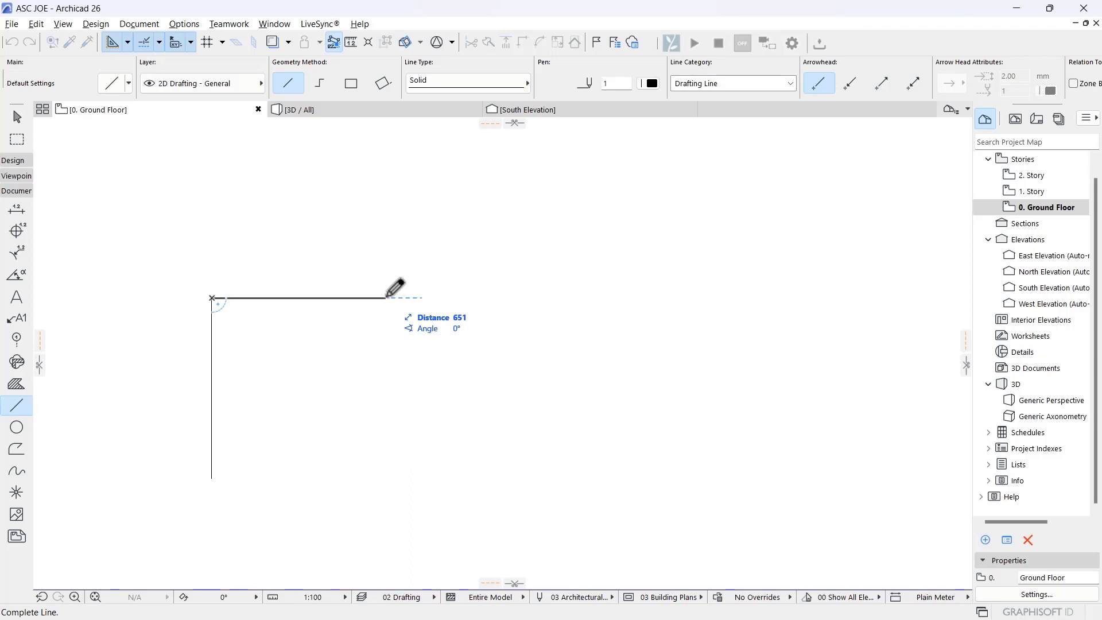
type("725")
key("Return")
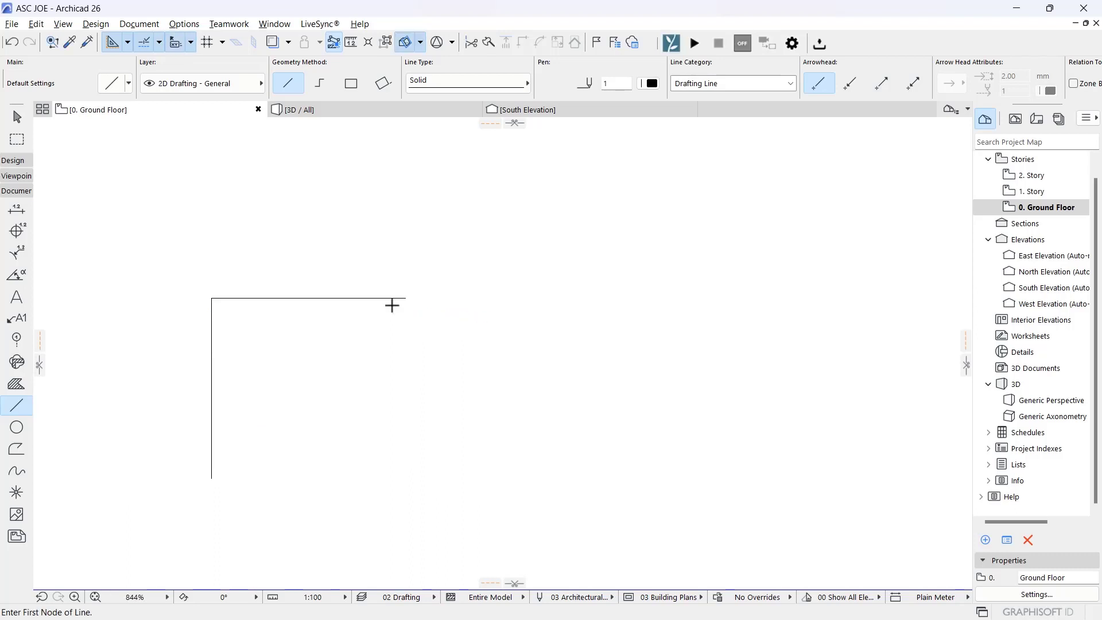
Draw a 225 mm horizontal line to the right from the lower end of the vertical line
scroll(162, 451, "up", 3)
left_click(266, 504)
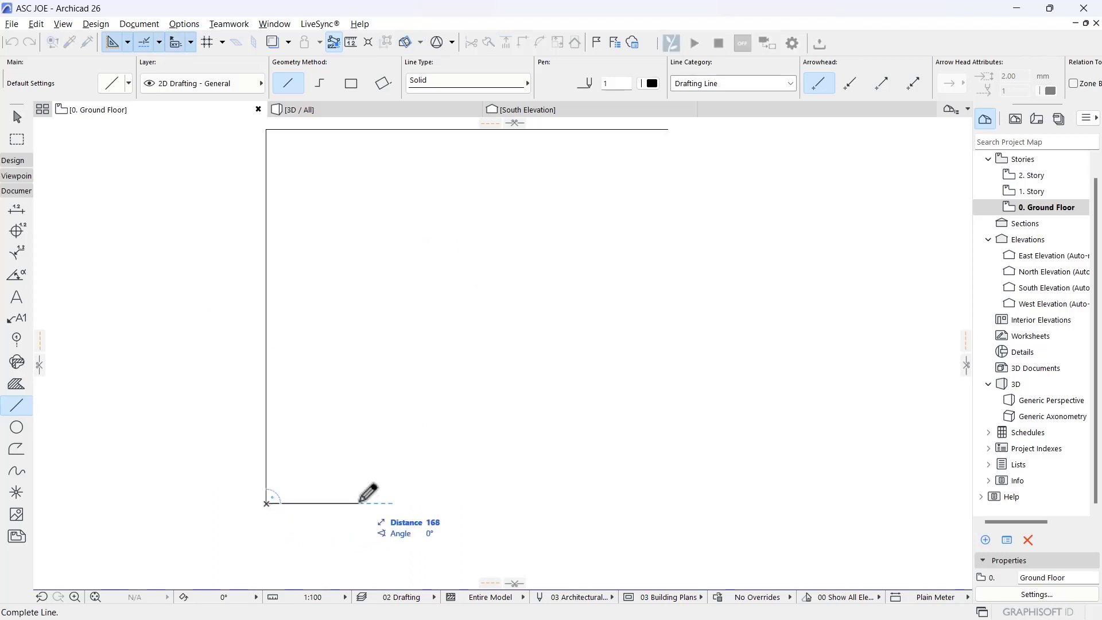
type("225")
key("Return")
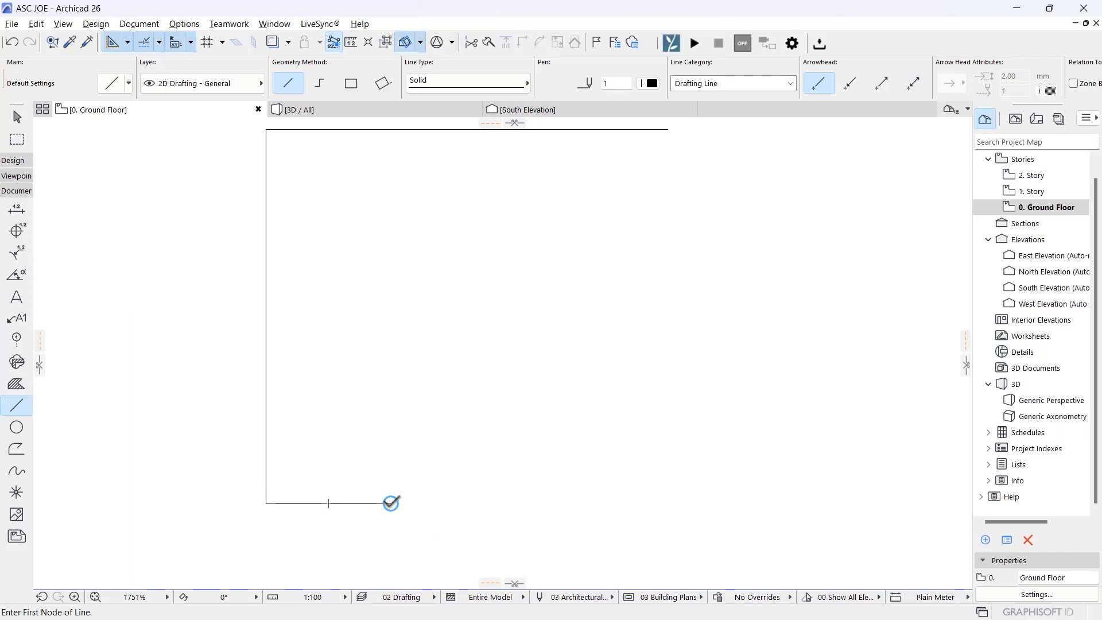
Try drawing a vertical line about 736 mm long upward from the free end of the 225 mm base line
left_click(391, 503)
scroll(379, 366, "down", 2)
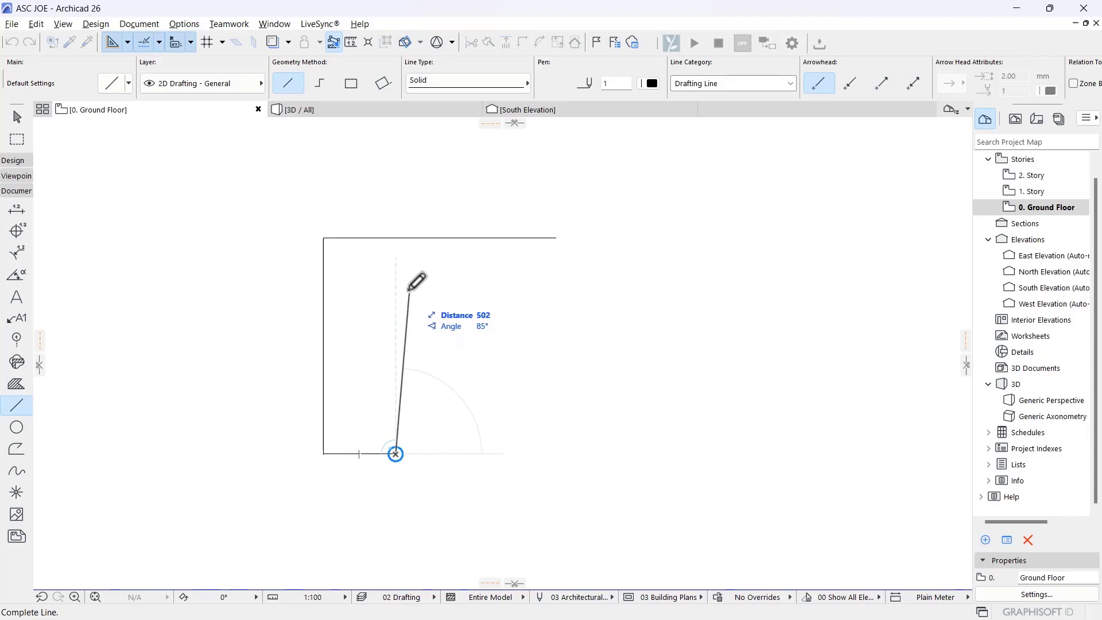
left_click(395, 218)
Draw a 75 mm line down from the free end of the 725 mm line and a 75 mm line back toward the left
scroll(595, 224, "up", 2)
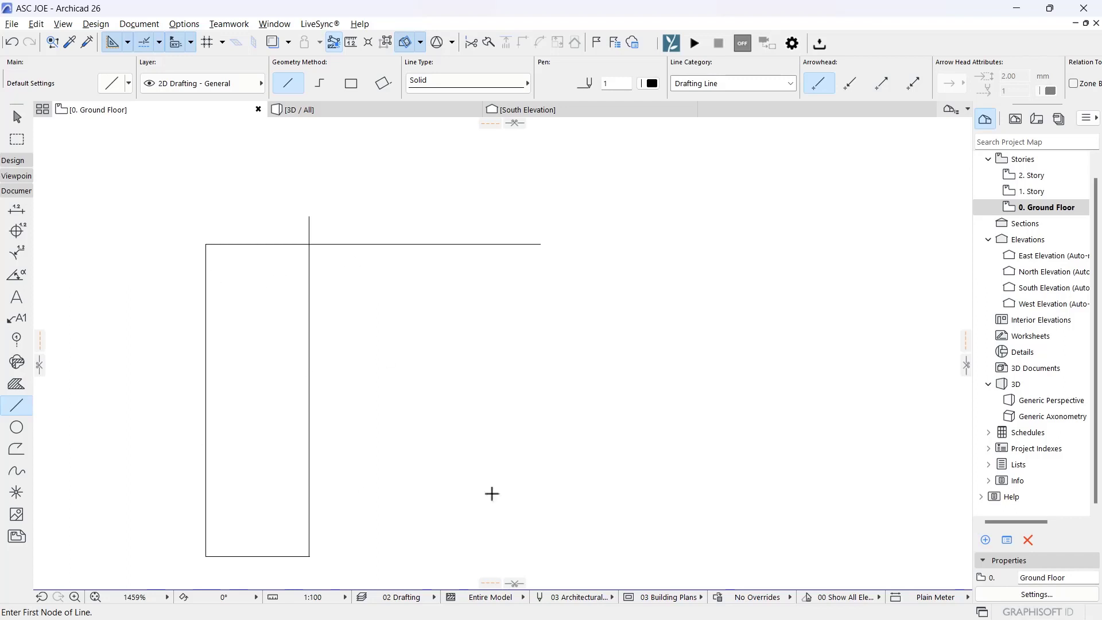
scroll(546, 328, "up", 2)
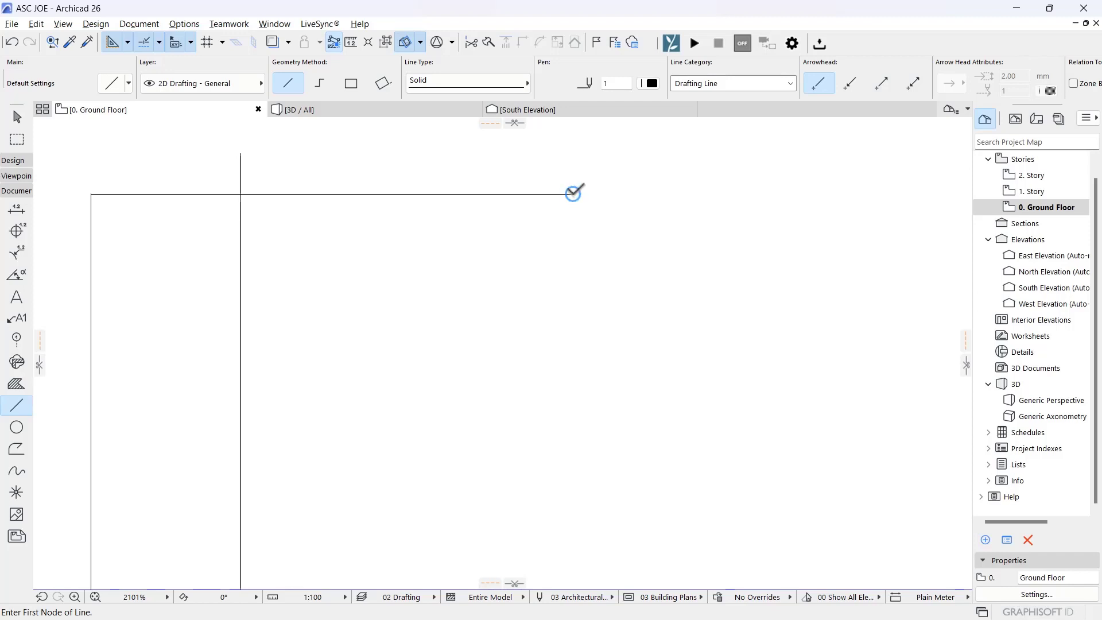
left_click(573, 194)
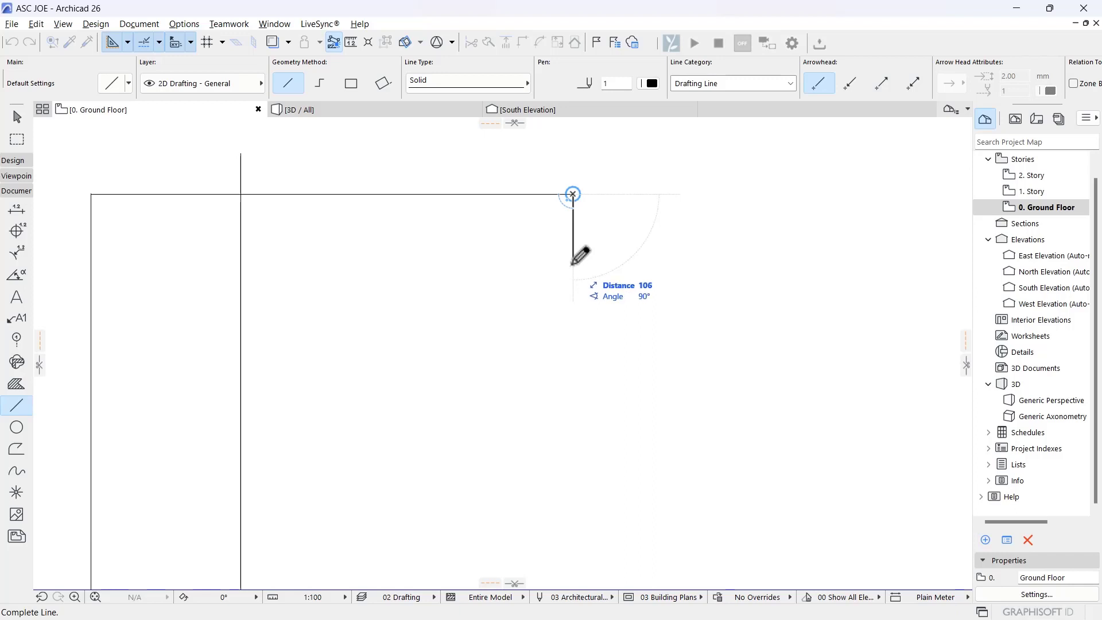
type("75")
key("Return")
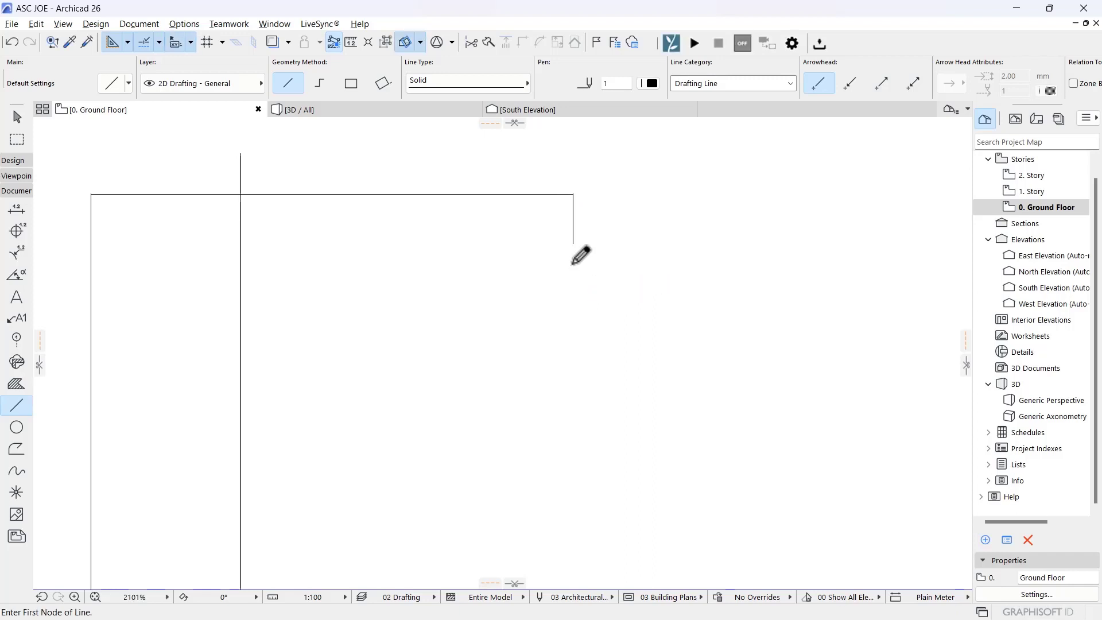
left_click(573, 243)
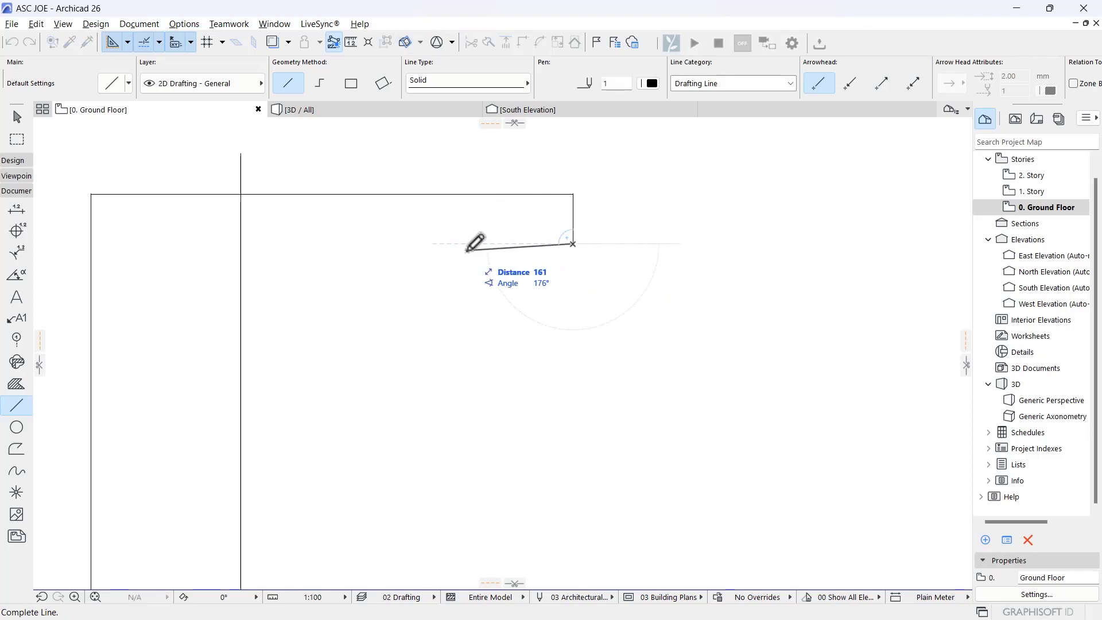
type("75")
key("Return")
Remove the long vertical line rising from the end of the 225 mm base line
scroll(522, 264, "down", 3)
scroll(348, 488, "up", 1)
scroll(348, 488, "up", 1)
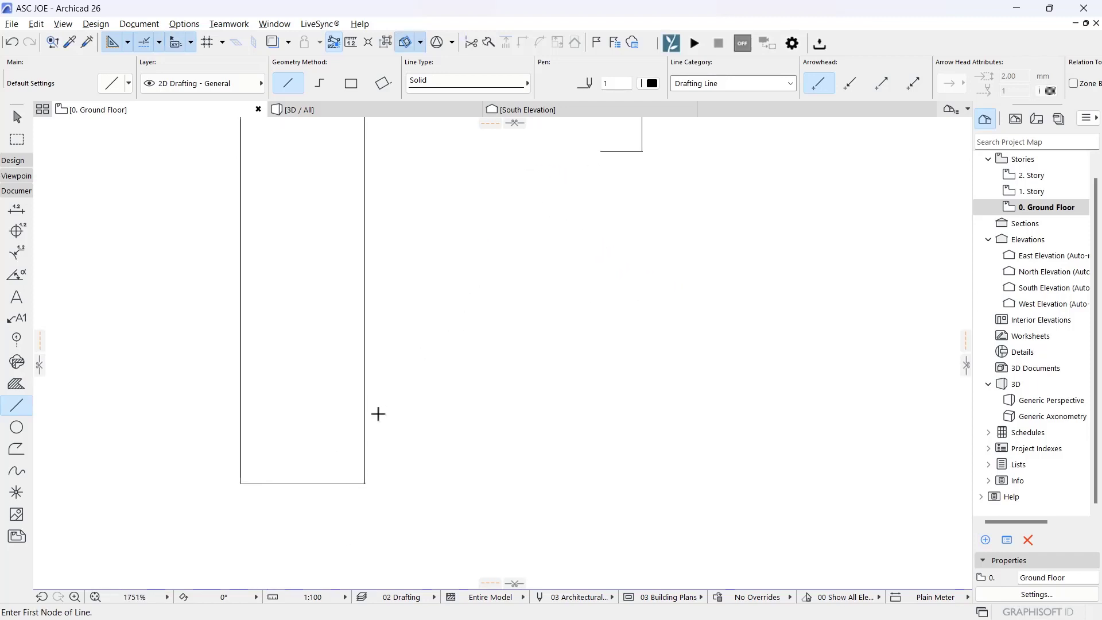
scroll(408, 404, "down", 1)
scroll(402, 401, "down", 1)
key("Escape")
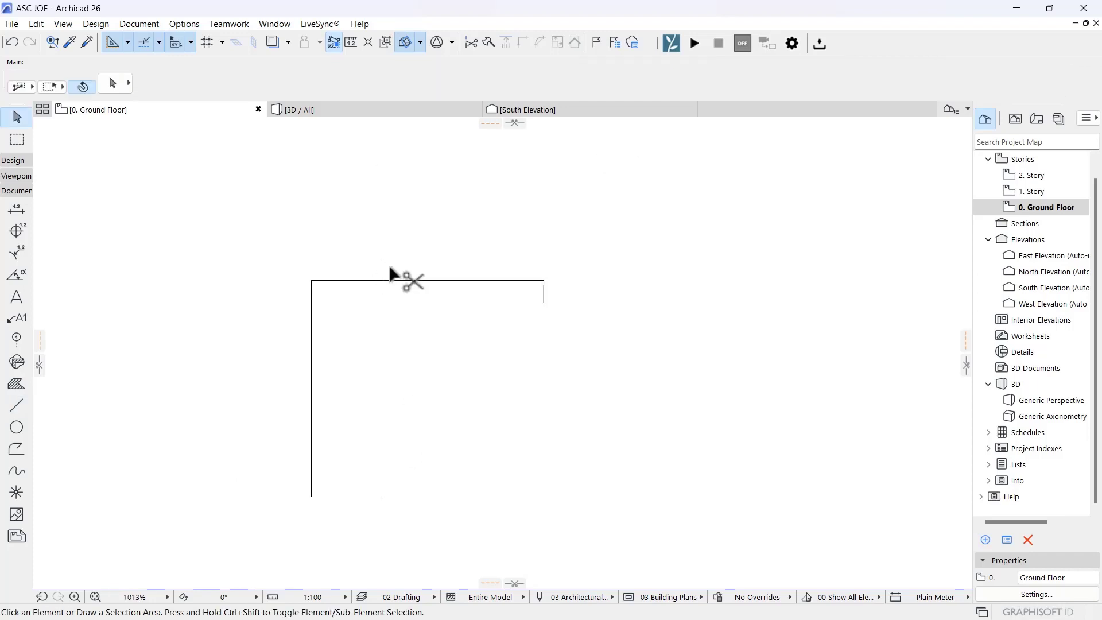
left_click(384, 362)
key("ctrl+z")
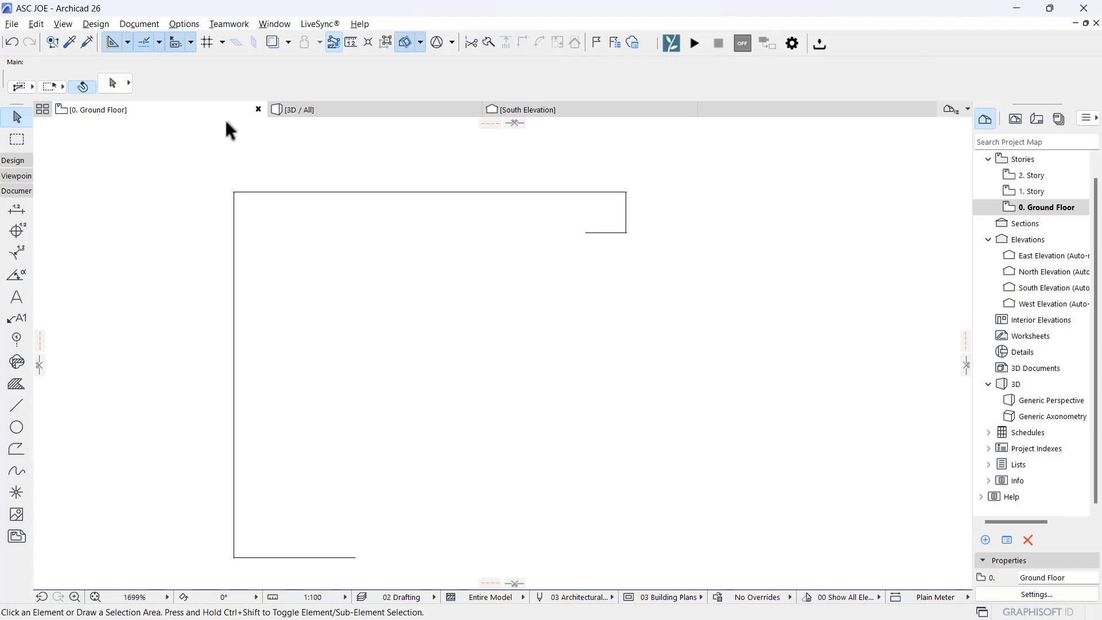
Draw a 225 mm line up from the base line's free end and a 75 mm line to the right from its top
left_click(16, 405)
left_click(354, 560)
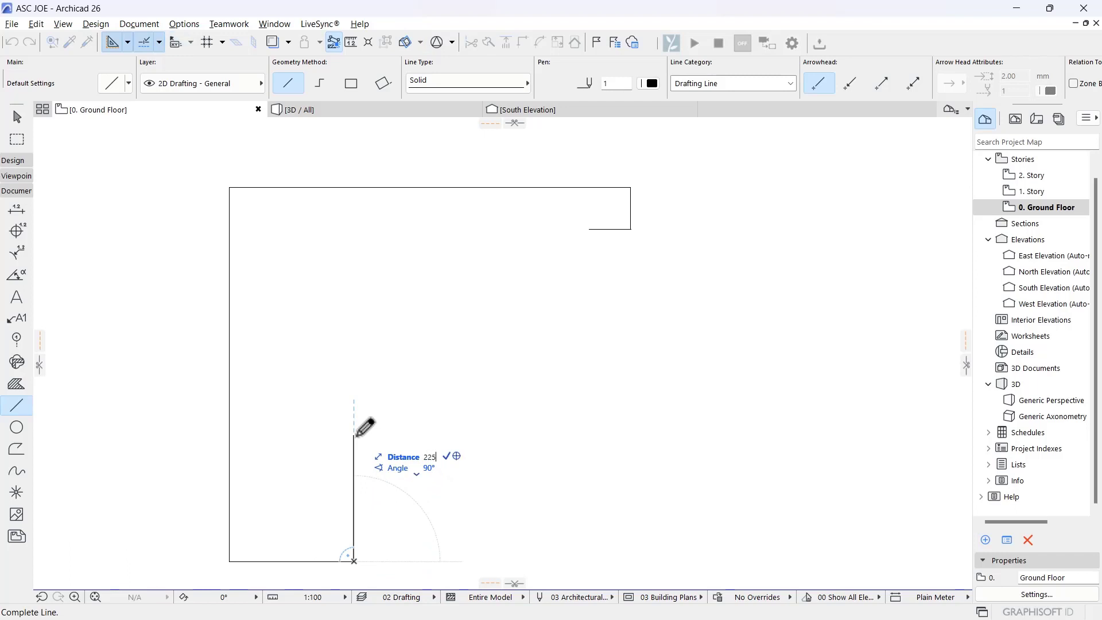
left_click(354, 436)
left_click(354, 436)
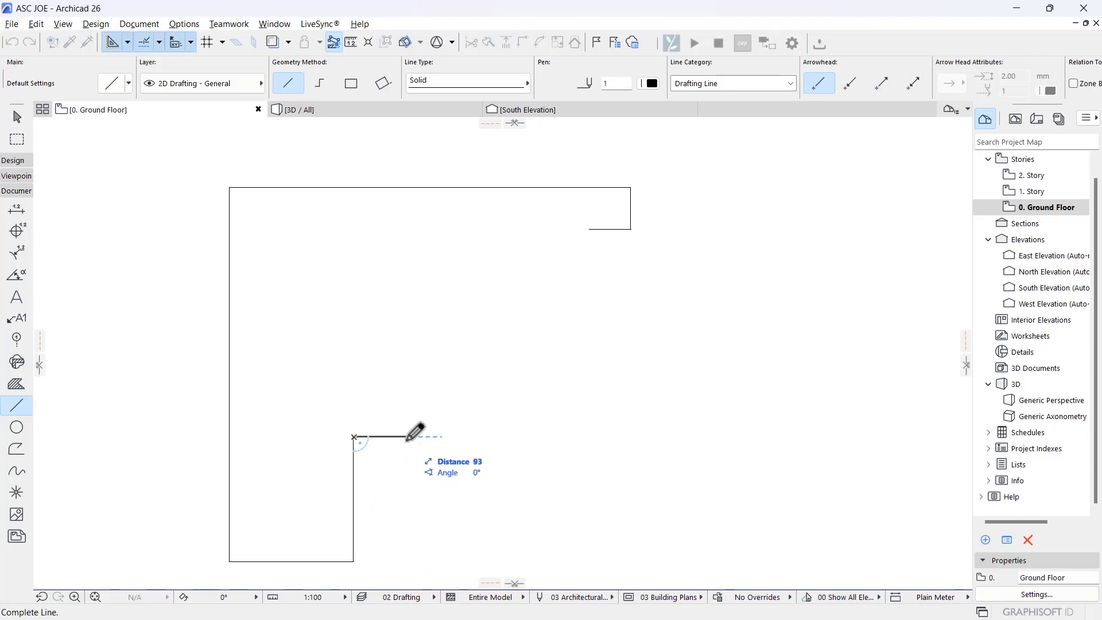
type("7")
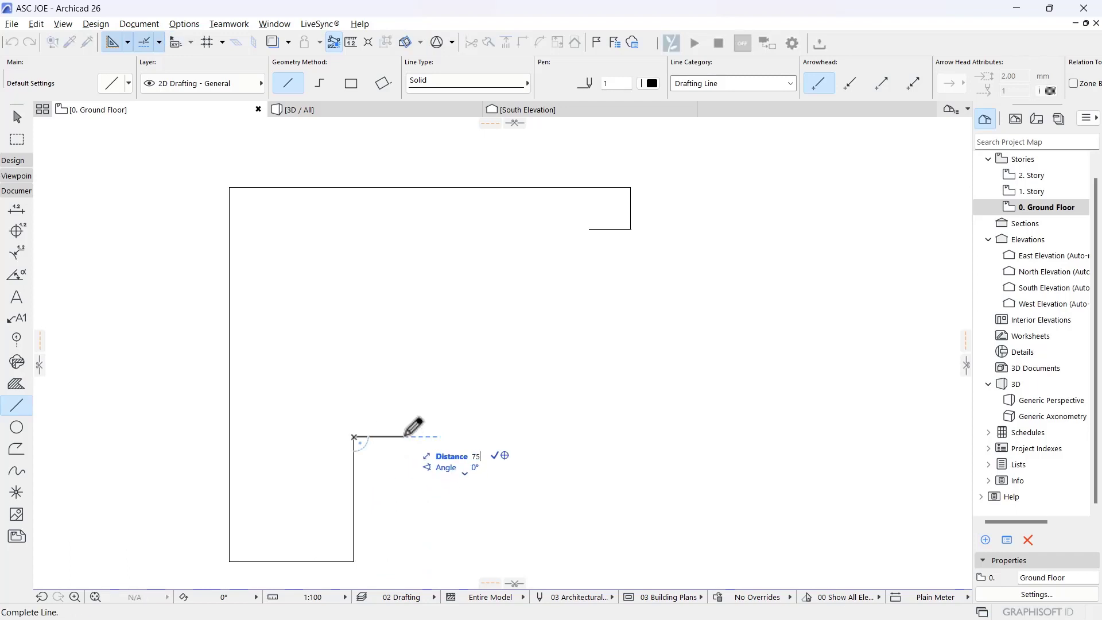
type("5")
key("Return")
Add a small step at the end of the lower 75 mm line, about 50 mm up and about 50 mm to the right
left_click(395, 436)
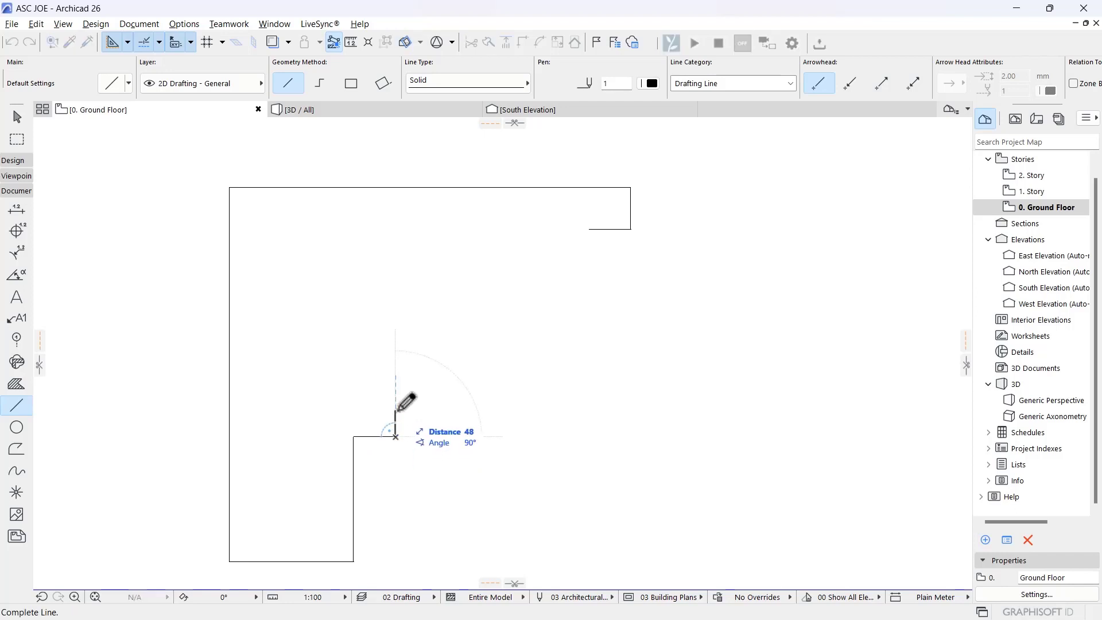
left_click(395, 410)
left_click(395, 410)
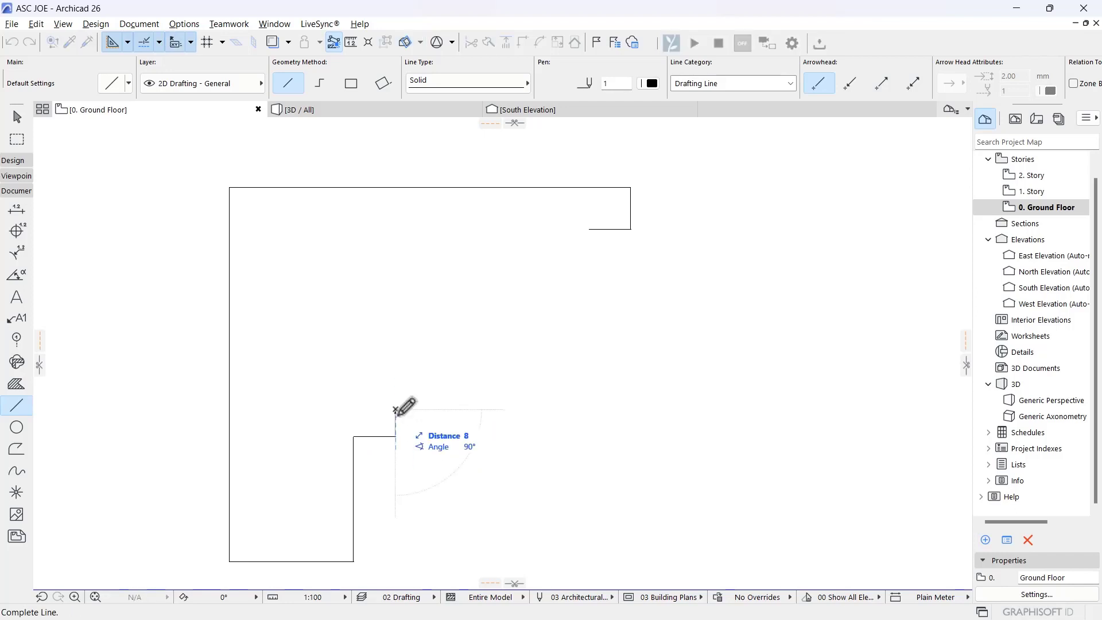
left_click(421, 410)
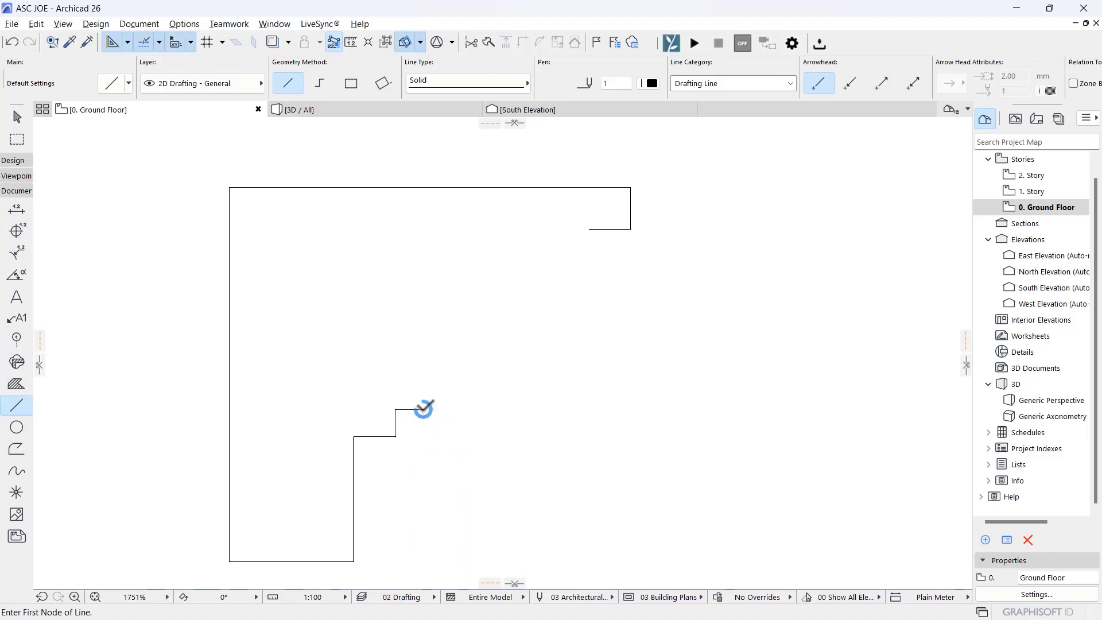
Add a step at the end of the upper 75 mm return, about 50 mm down and 75 mm to the left
left_click(589, 229)
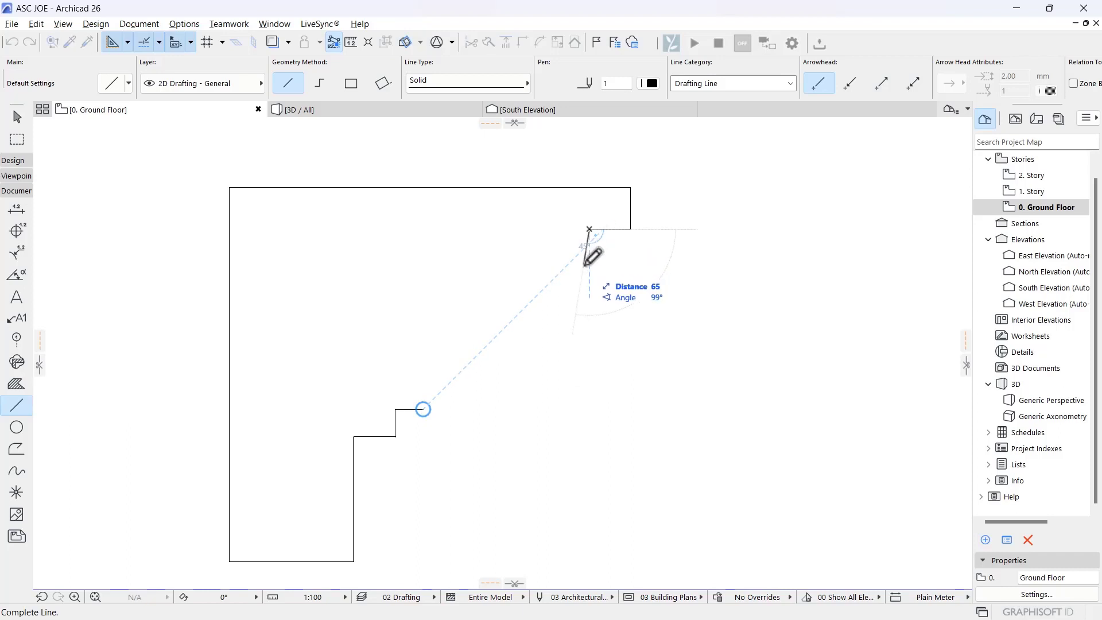
left_click(589, 256)
left_click(589, 257)
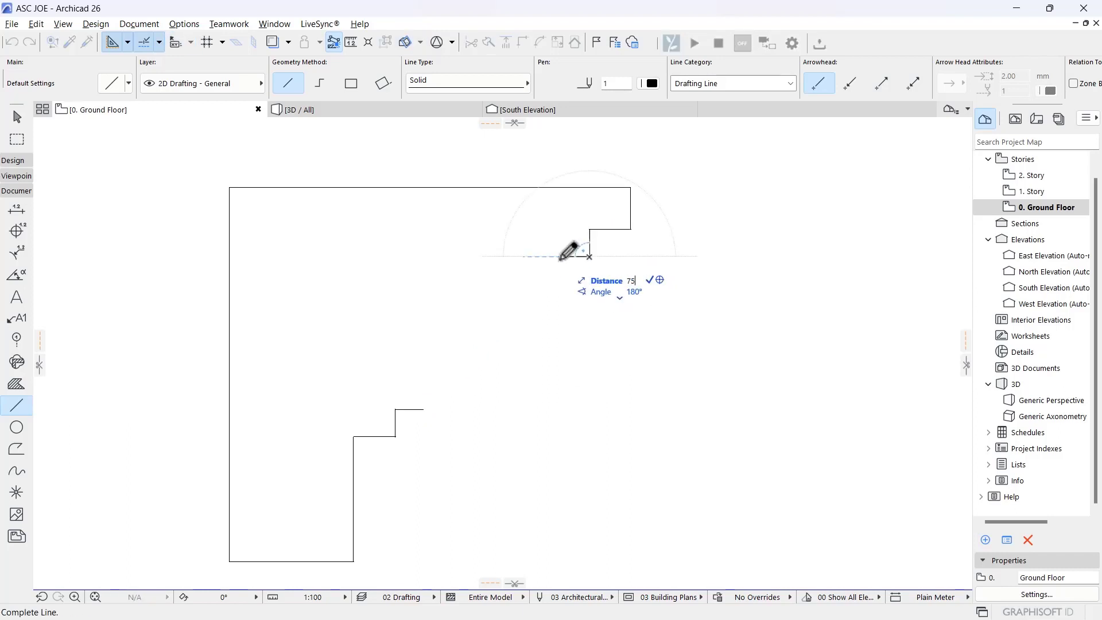
left_click(548, 257)
Connect the free ends of the upper and lower steps with a diagonal line
left_click(548, 256)
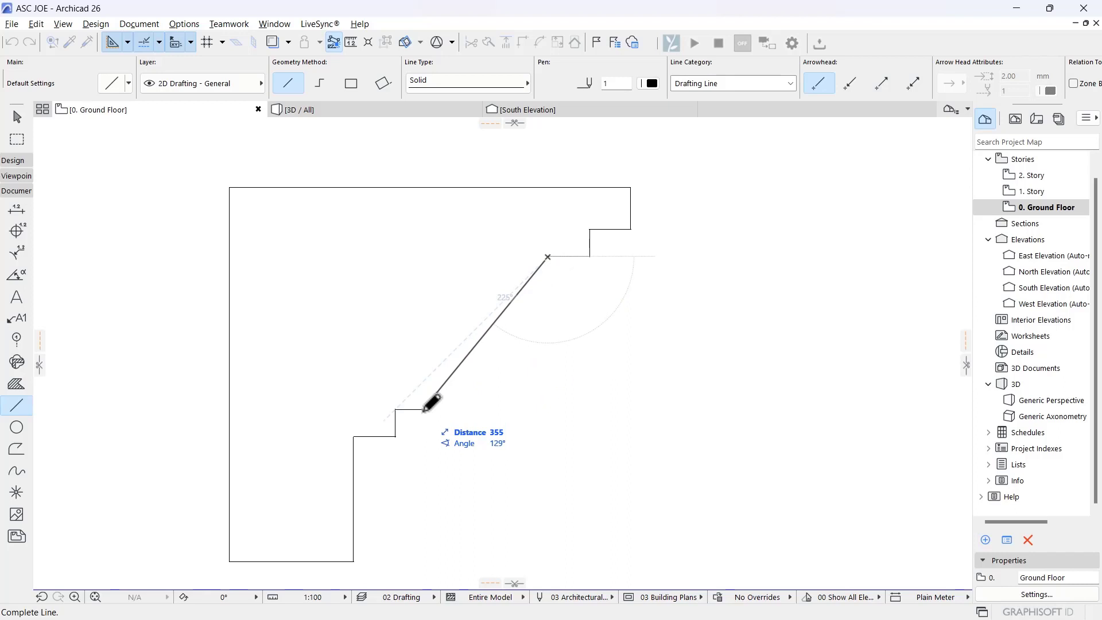
left_click(424, 410)
scroll(505, 275, "down", 4)
middle_click_drag(505, 288, 505, 352)
scroll(505, 351, "up", 3)
scroll(505, 351, "up", 1)
key("Escape")
Curve the diagonal line between the two steps into an outward-bulging arc, setting its tangent vertical at the upper end
left_click(515, 347)
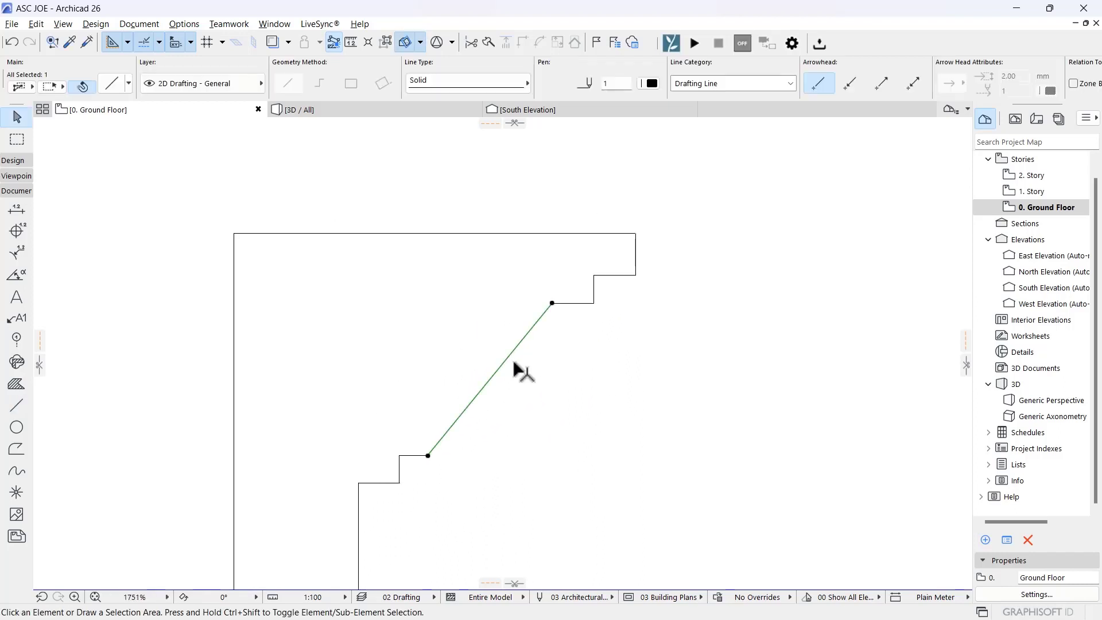
left_click(508, 359)
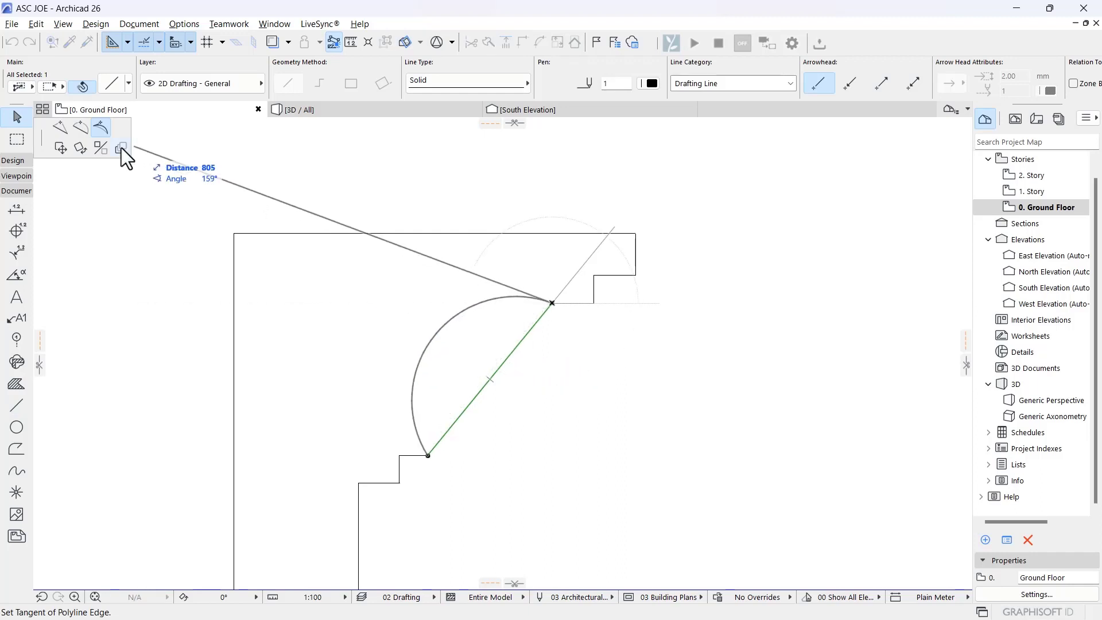
left_click(98, 130)
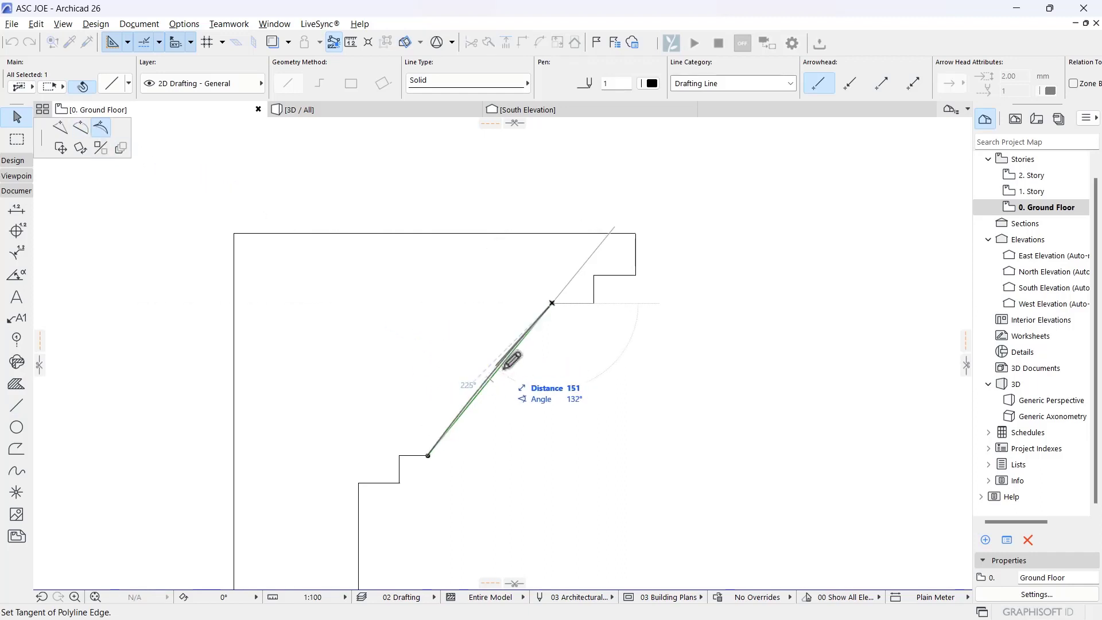
left_click(554, 363)
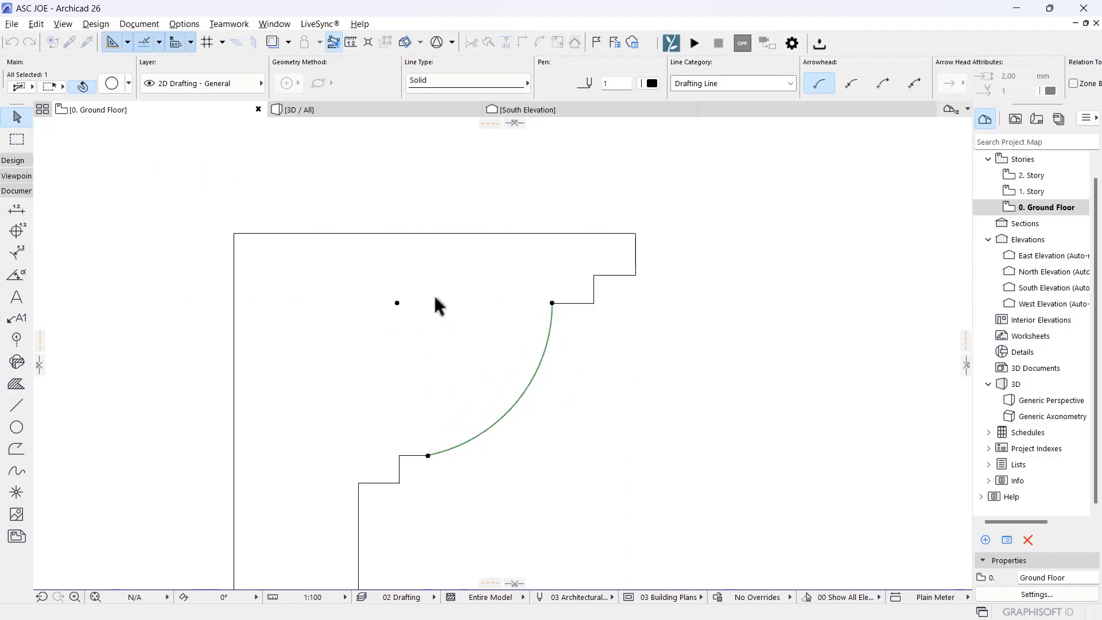
scroll(505, 345, "down", 3)
scroll(631, 385, "up", 1)
left_click(666, 447)
Fill the closed profile outline with a 25 % cut fill
scroll(649, 397, "down", 1)
left_click_drag(0, 0, 0, 0)
scroll(582, 380, "up", 2)
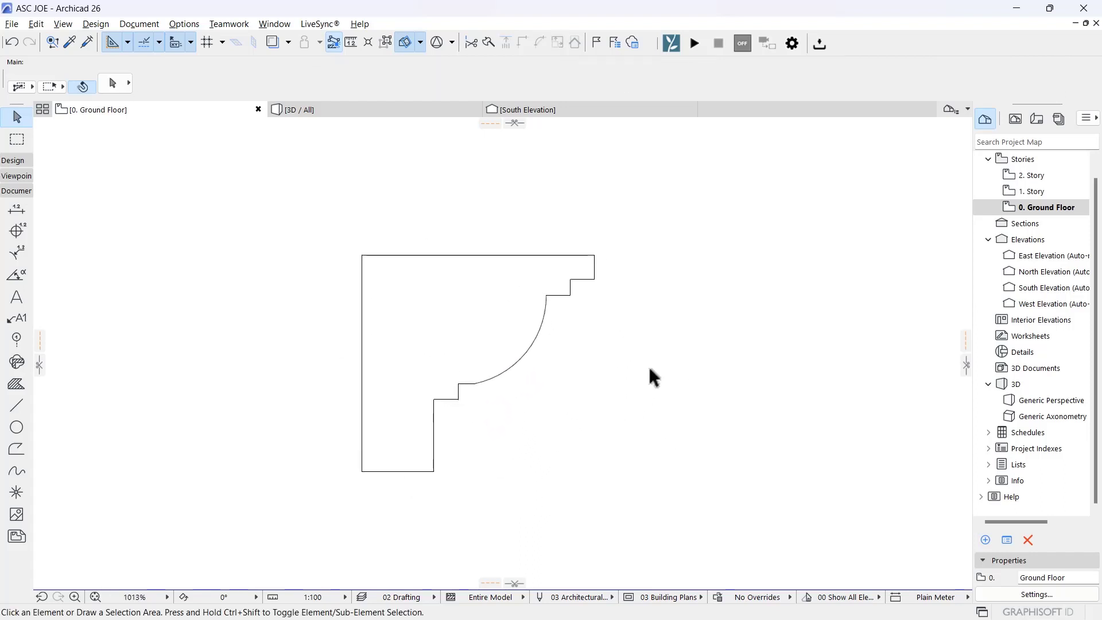
left_click(17, 384)
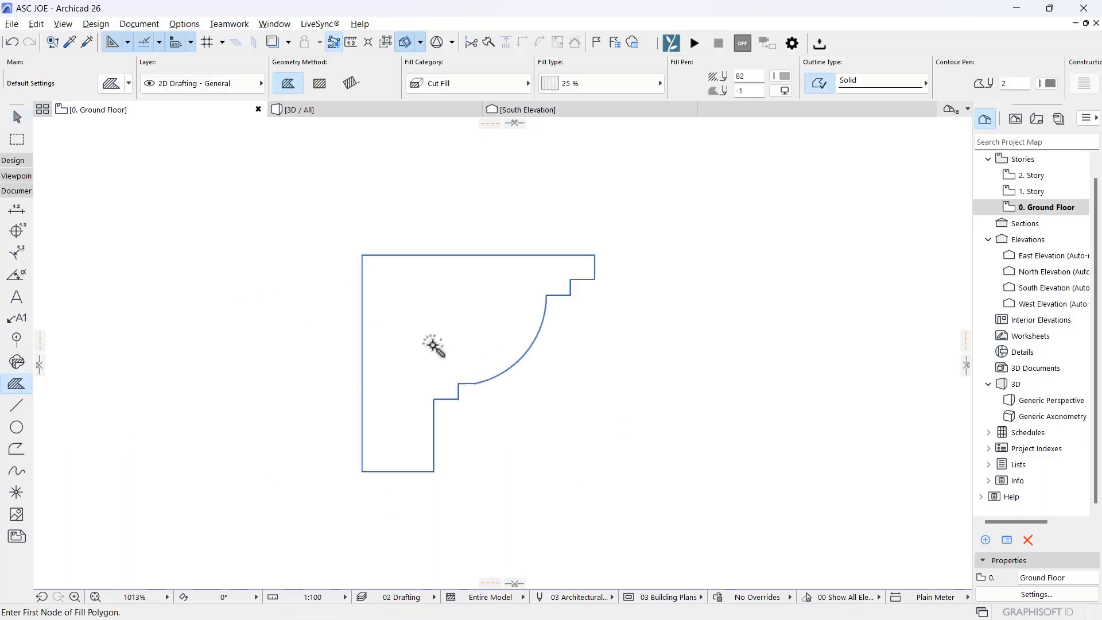
left_click(433, 395)
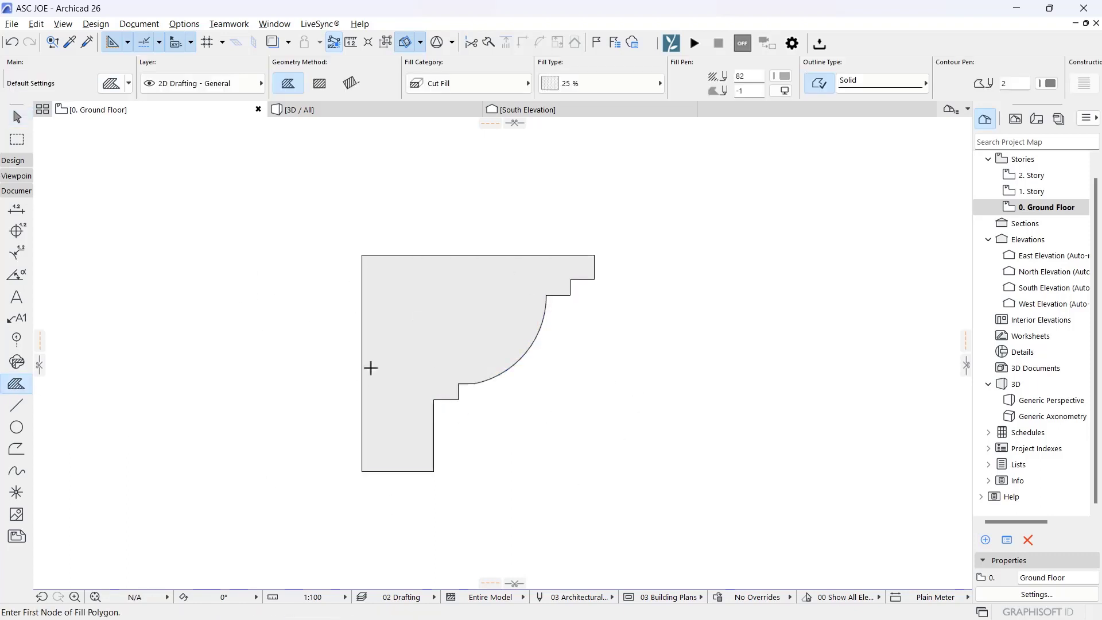
scroll(387, 326, "down", 2)
scroll(552, 432, "up", 2)
key("Escape")
Move the fill out of the line outline to a free spot on its right
left_click(345, 279)
right_click(354, 332)
mouse_move(413, 151)
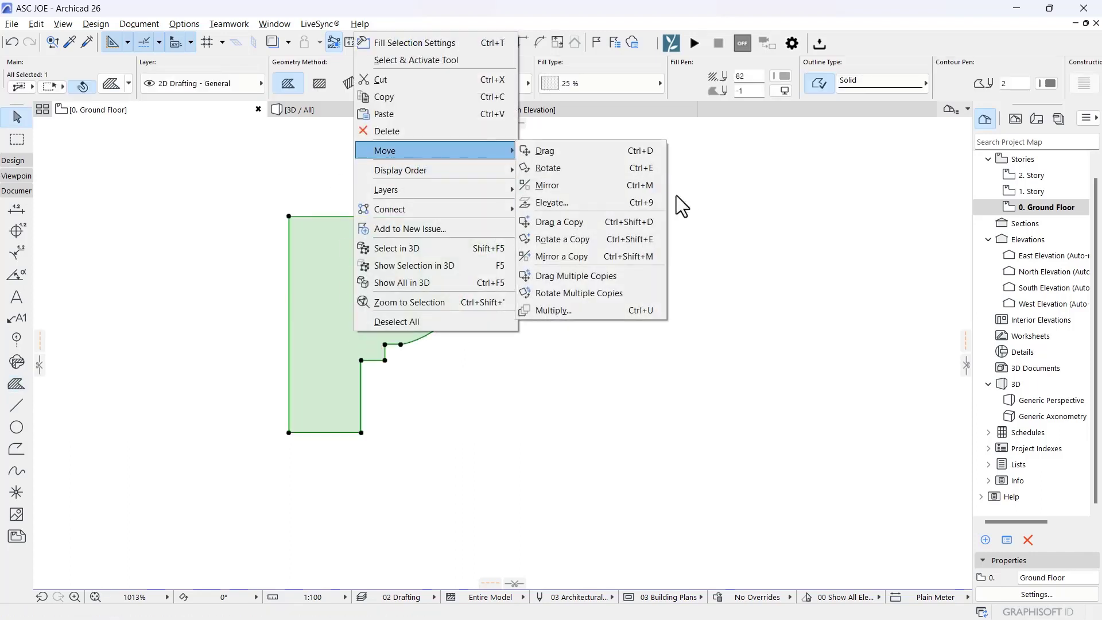
left_click(527, 152)
left_click(346, 388)
middle_click_drag(396, 420, 222, 372)
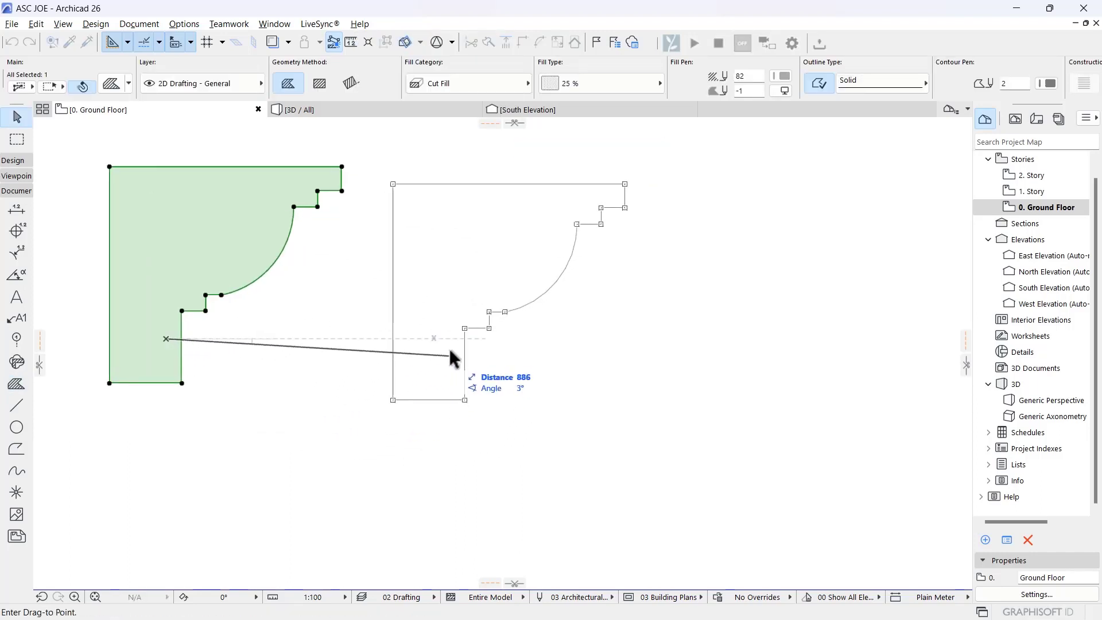
left_click(488, 341, "ctrl")
middle_click_drag(631, 367, 555, 428)
key("Escape")
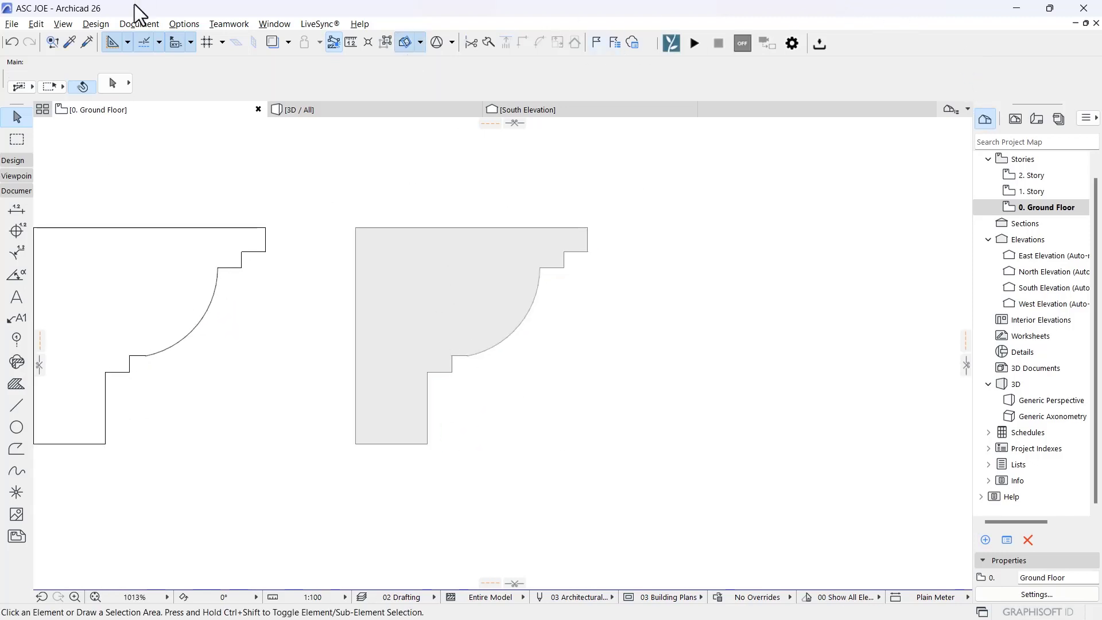
Copy the moved moulding-shaped fill
left_click(446, 306)
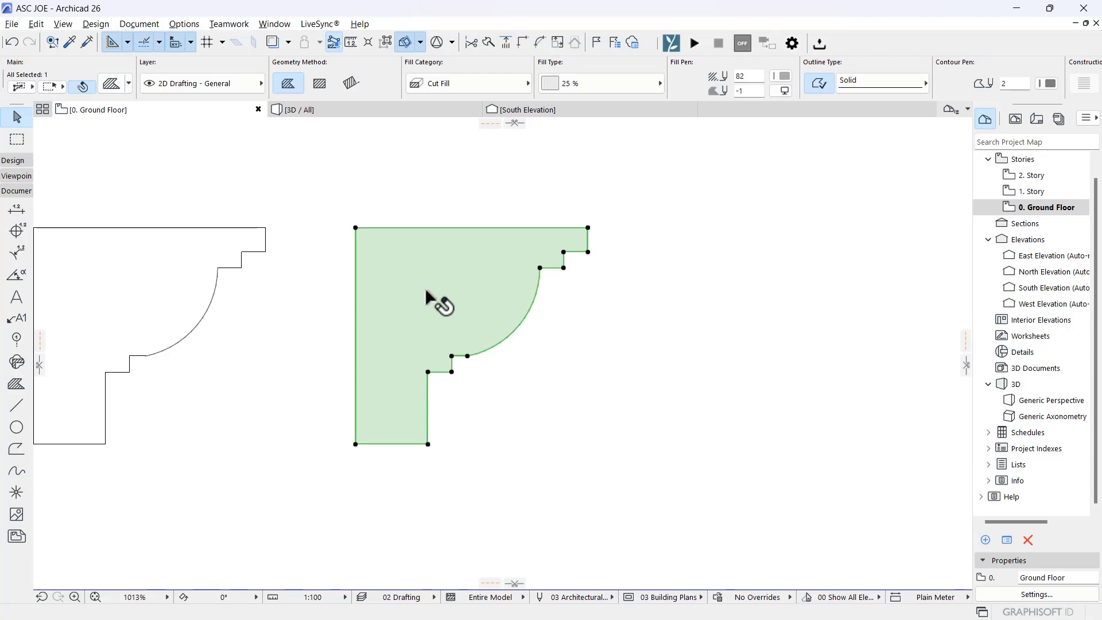
left_click(426, 298)
right_click(437, 275)
left_click(428, 299)
key("Escape")
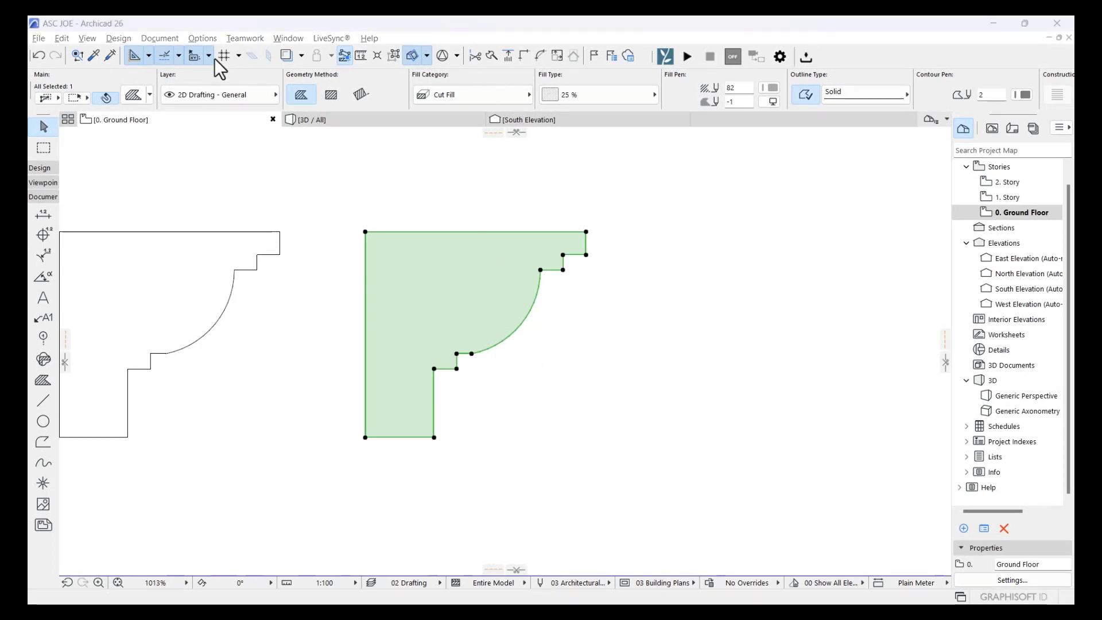
Create a new complex profile named New Profile in the Structural > Concrete folder with the Profile Manager
left_click(208, 39)
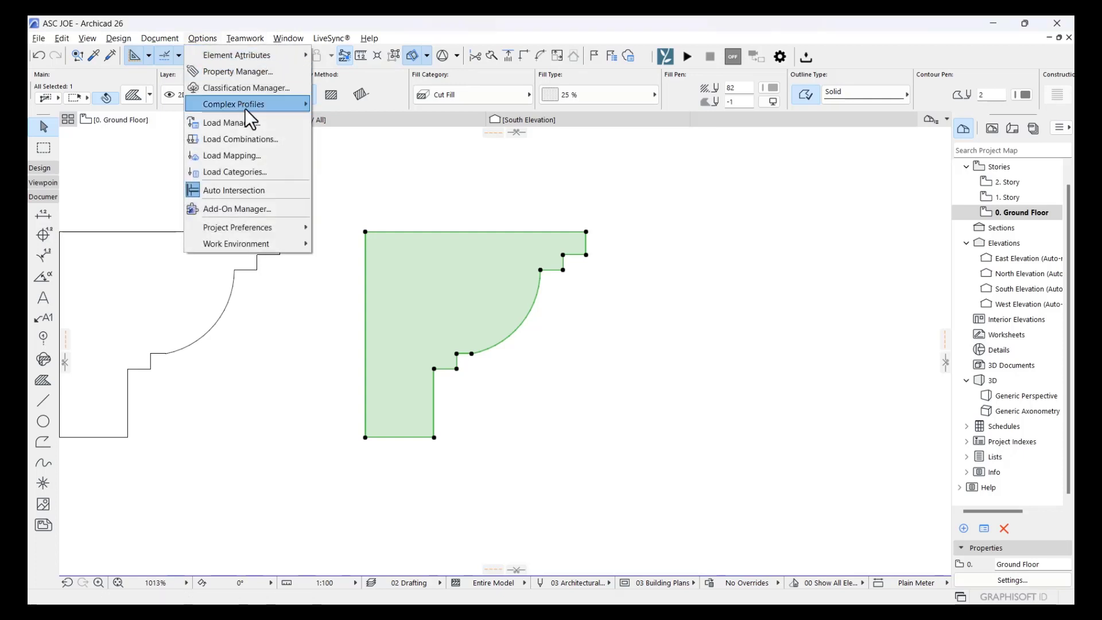
mouse_move(245, 106)
left_click(360, 104)
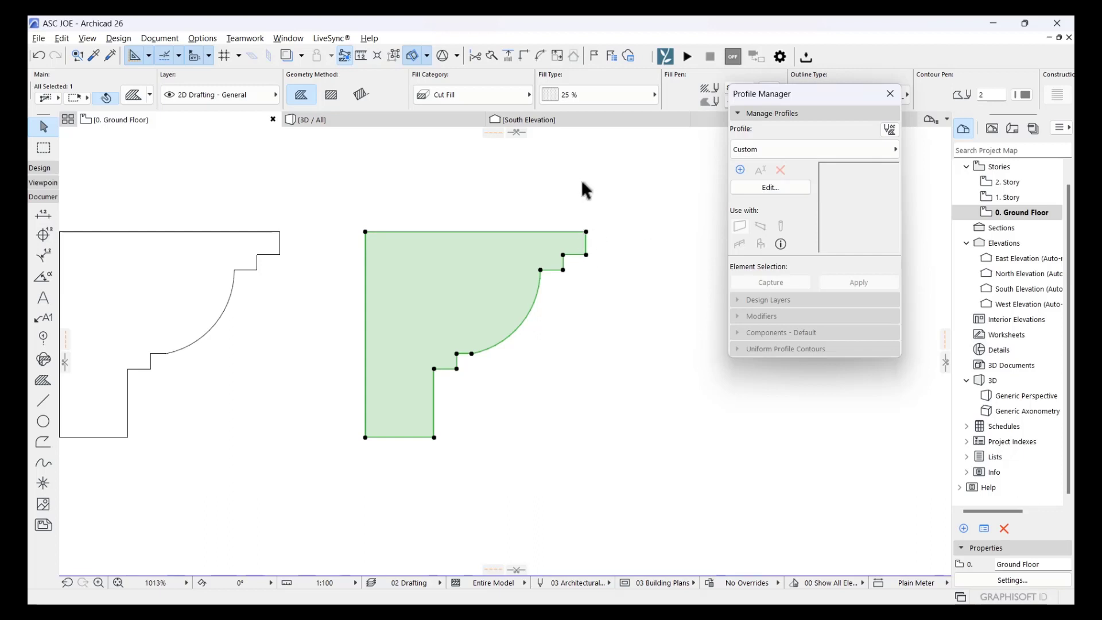
left_click(741, 169)
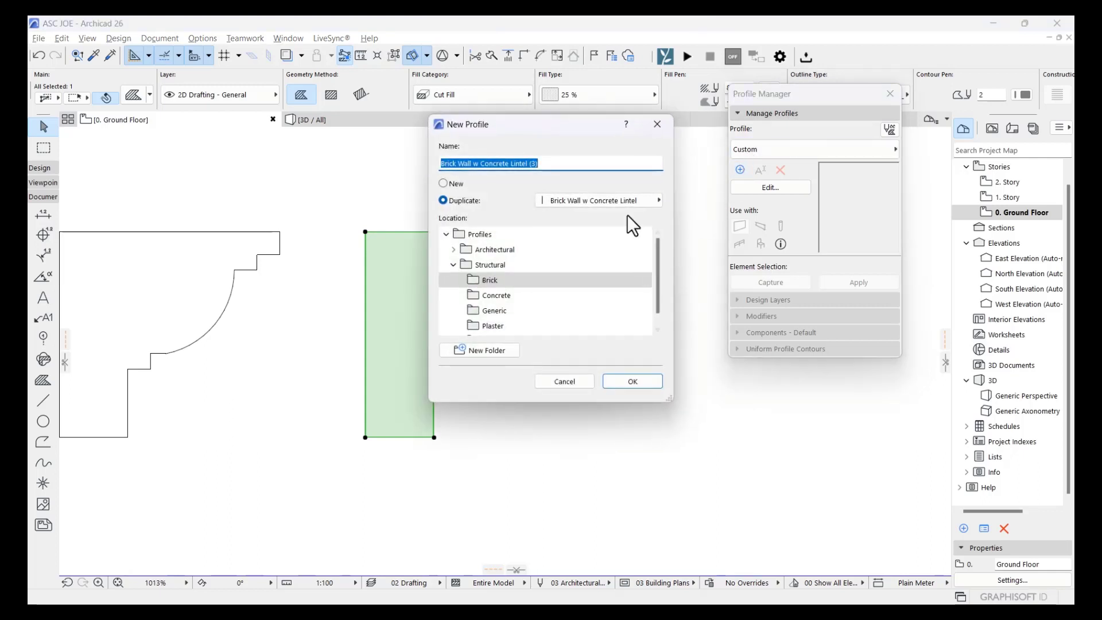
left_click(442, 184)
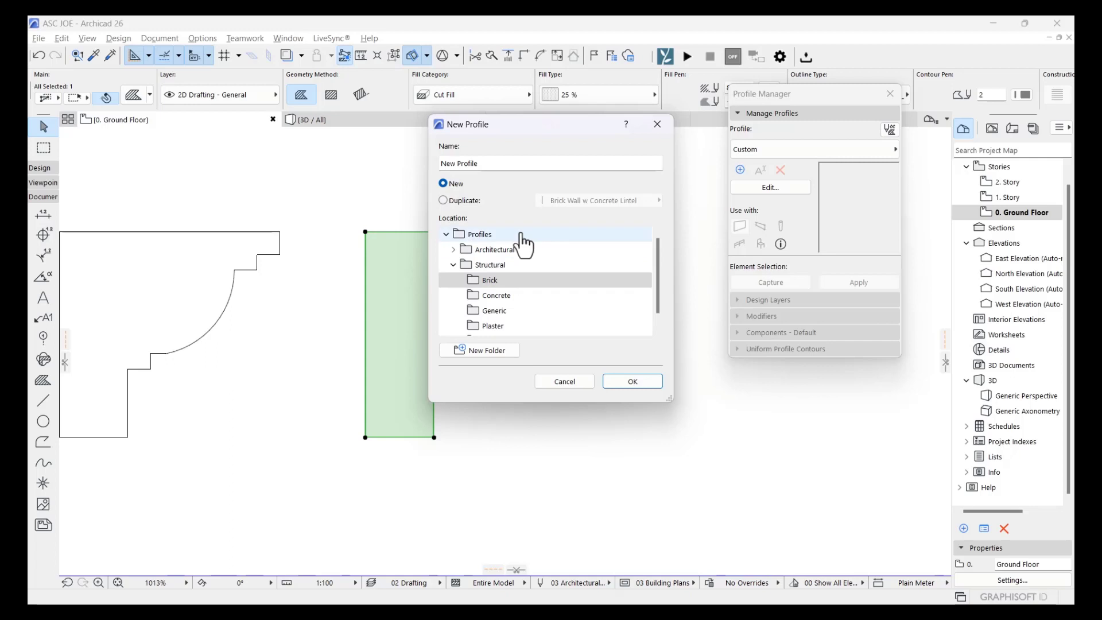
left_click(495, 295)
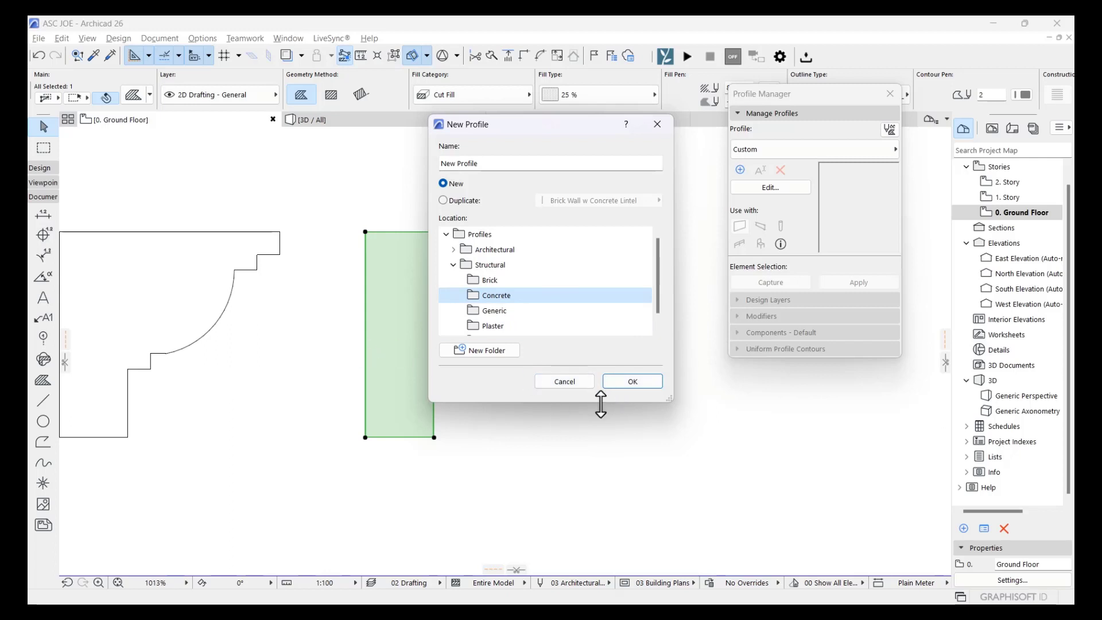
left_click(629, 382)
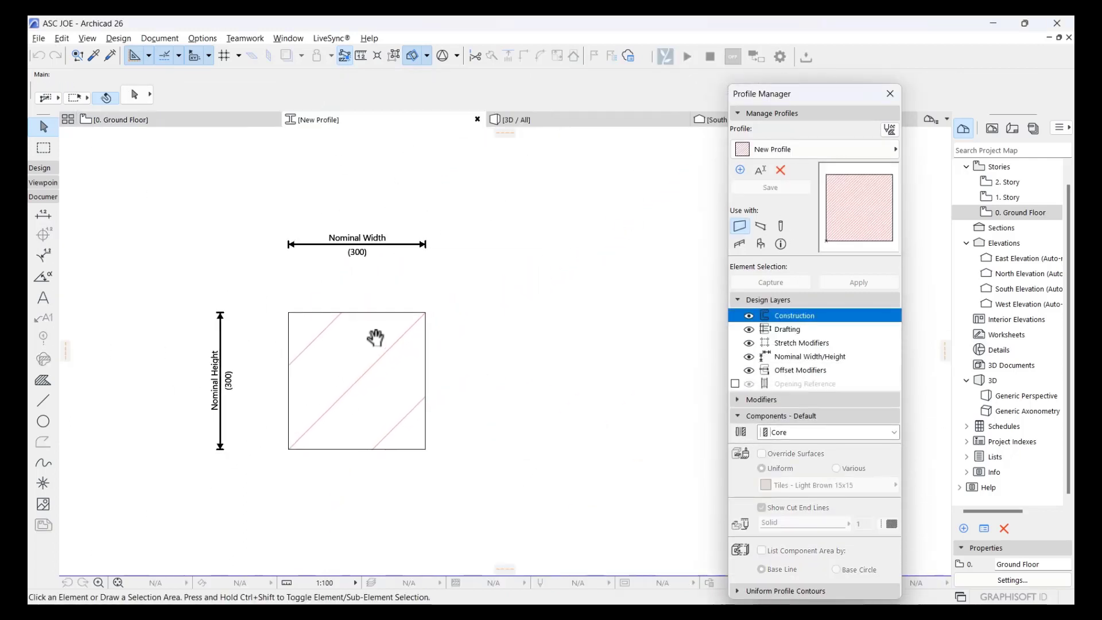
Replace the default square in the profile editor with the copied fill, pasted at the center of the current view
left_click(367, 390)
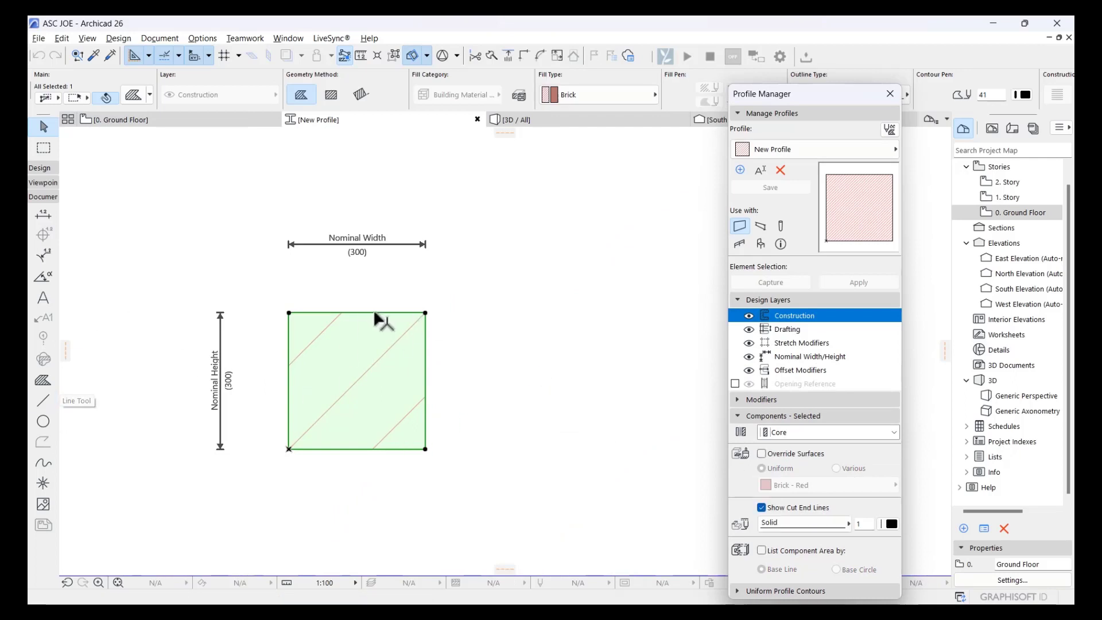
key("Delete")
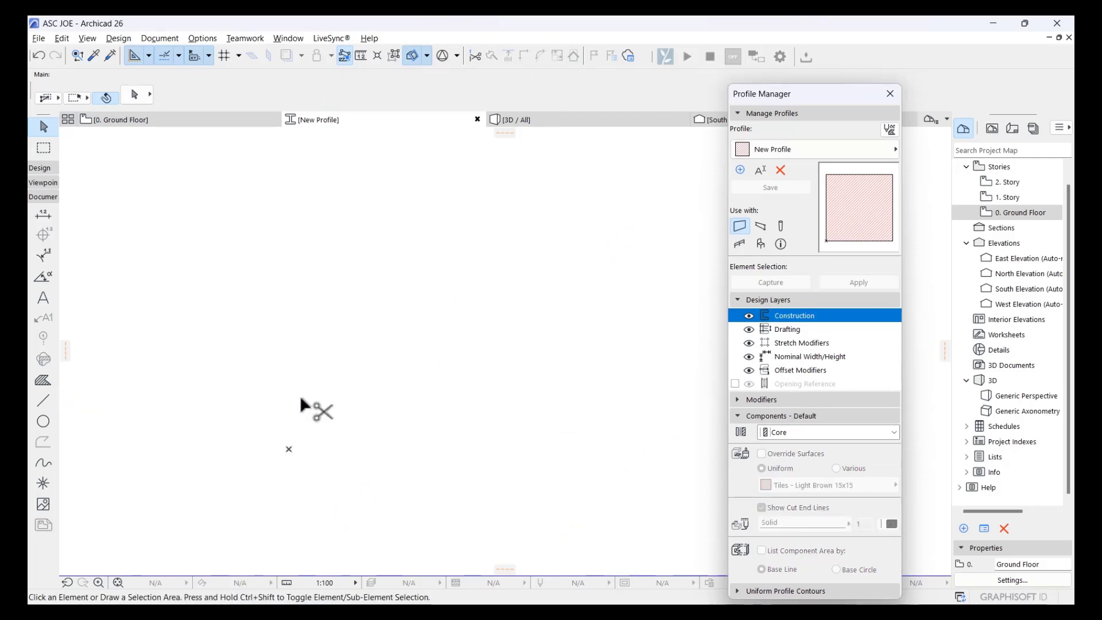
key("ctrl+v")
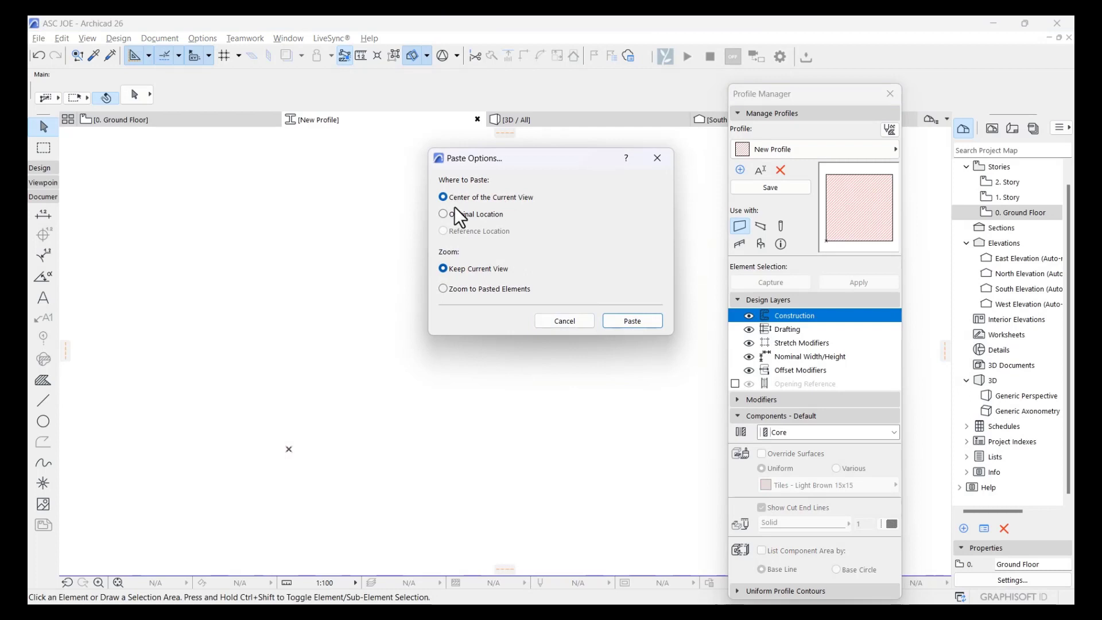
left_click(630, 320)
Move the pasted shape so its lower-left corner sits on the profile origin, and finalize the placement
scroll(350, 478, "down", 3)
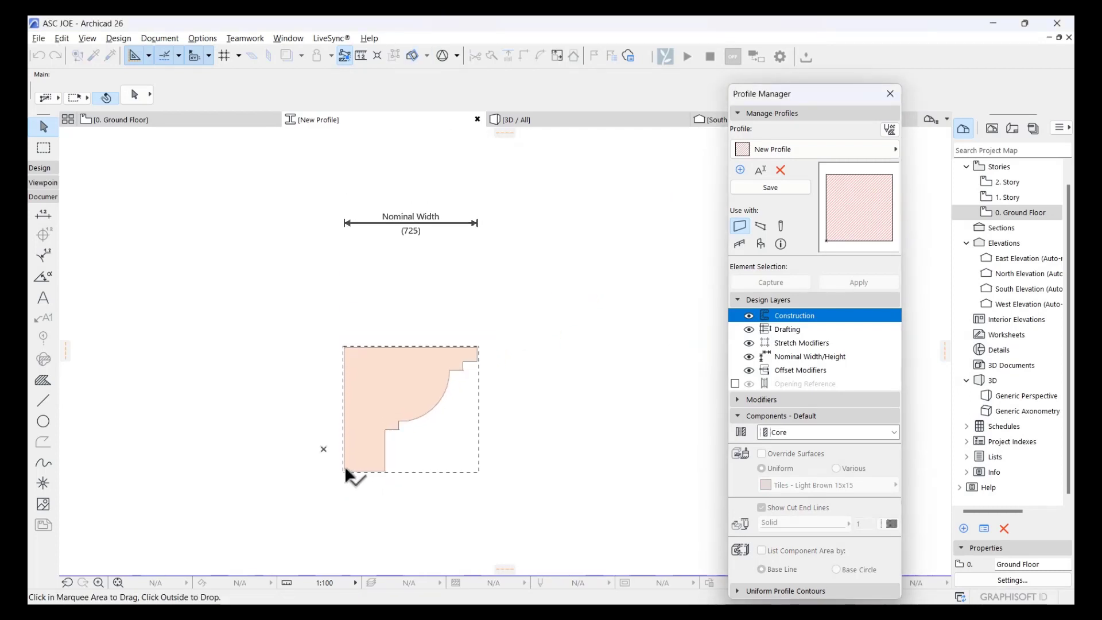
left_click(344, 472)
scroll(337, 466, "up", 4)
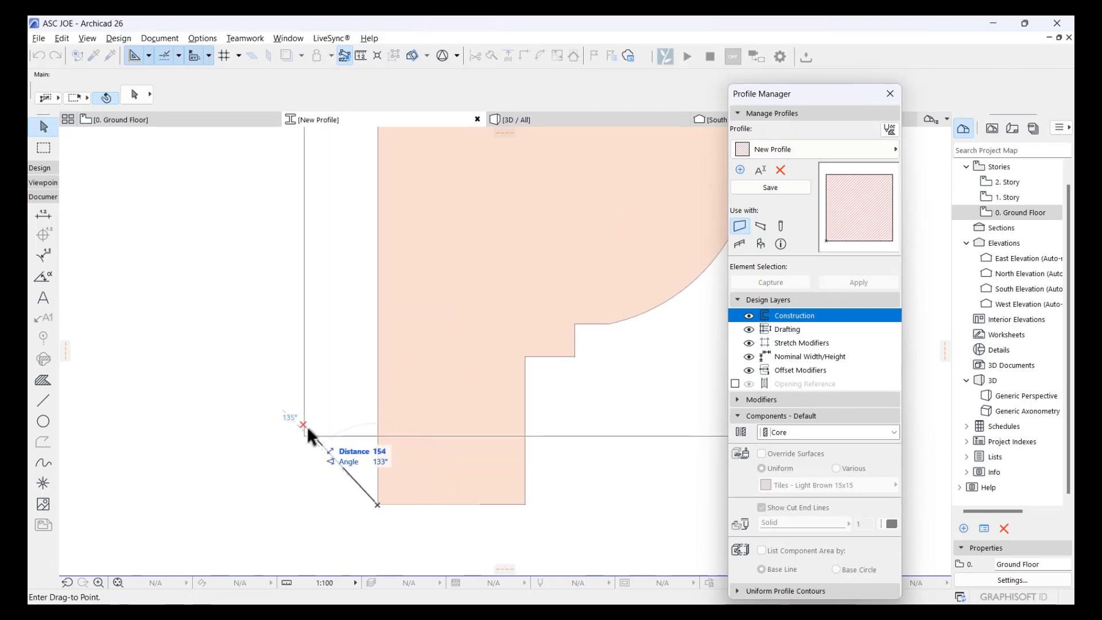
left_click(302, 425)
scroll(315, 448, "up", 2)
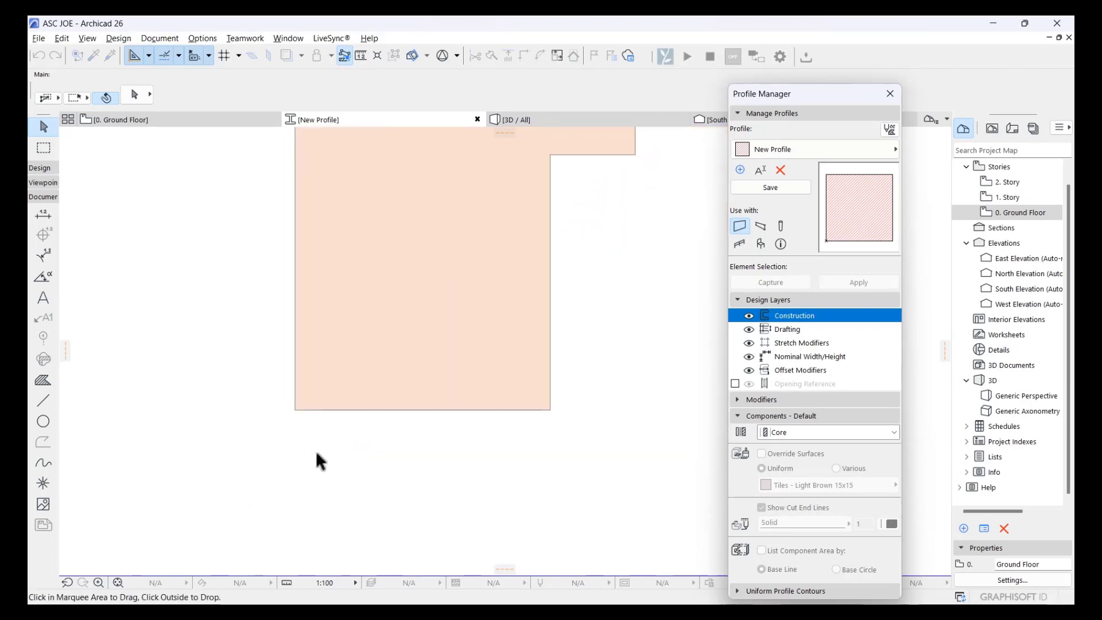
left_click(310, 471)
scroll(357, 439, "down", 5)
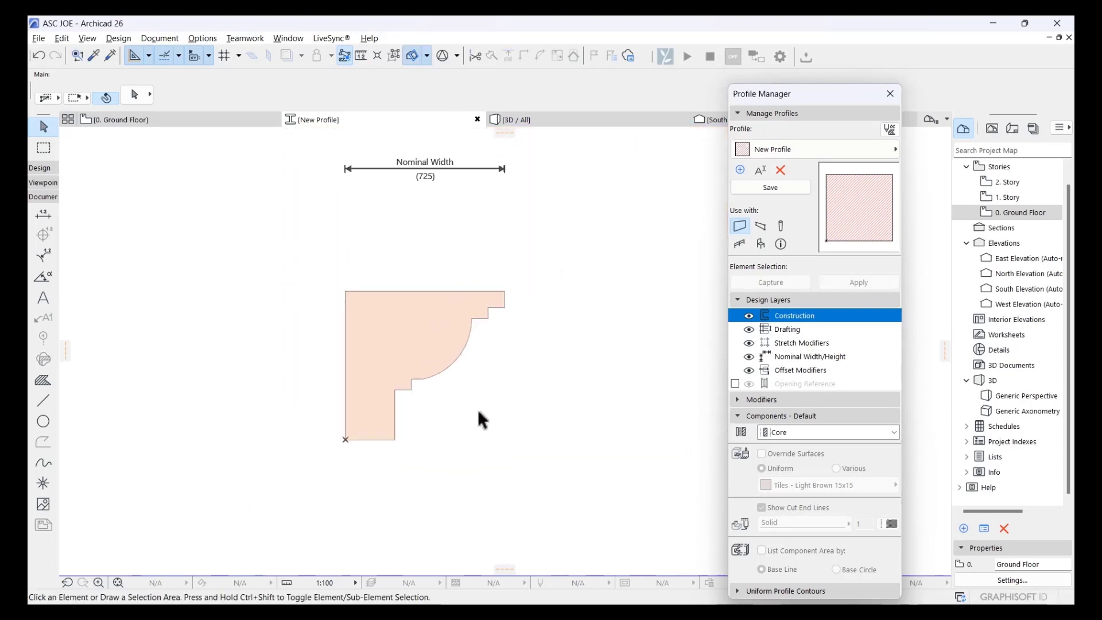
Save the edited profile and pick New Profile from the Concrete profiles list
scroll(332, 446, "up", 3)
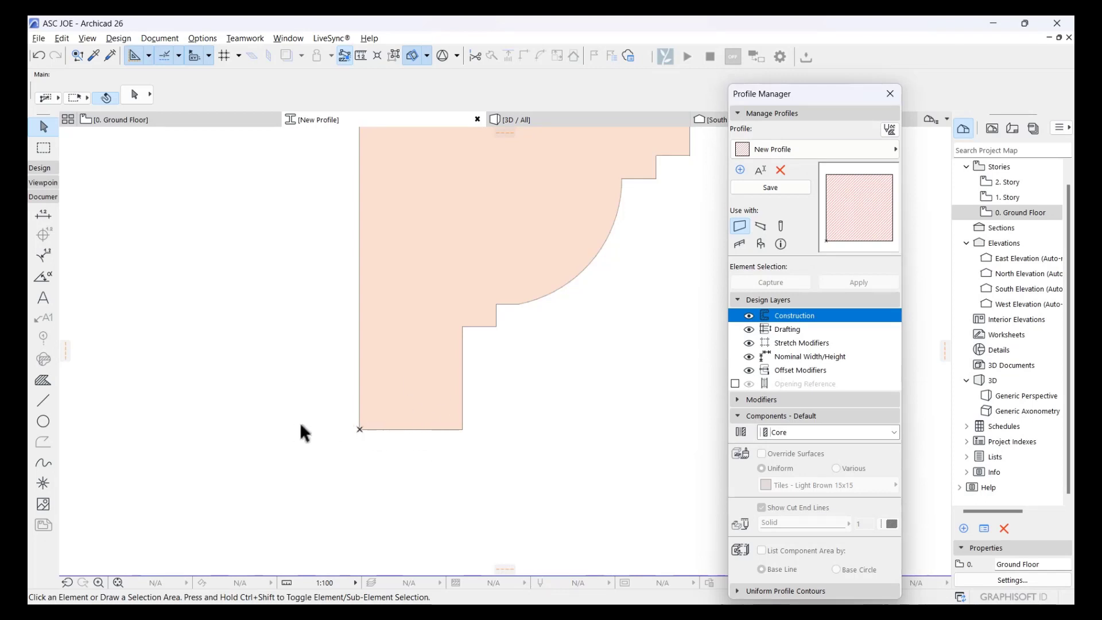
scroll(378, 412, "down", 1)
scroll(344, 428, "down", 2)
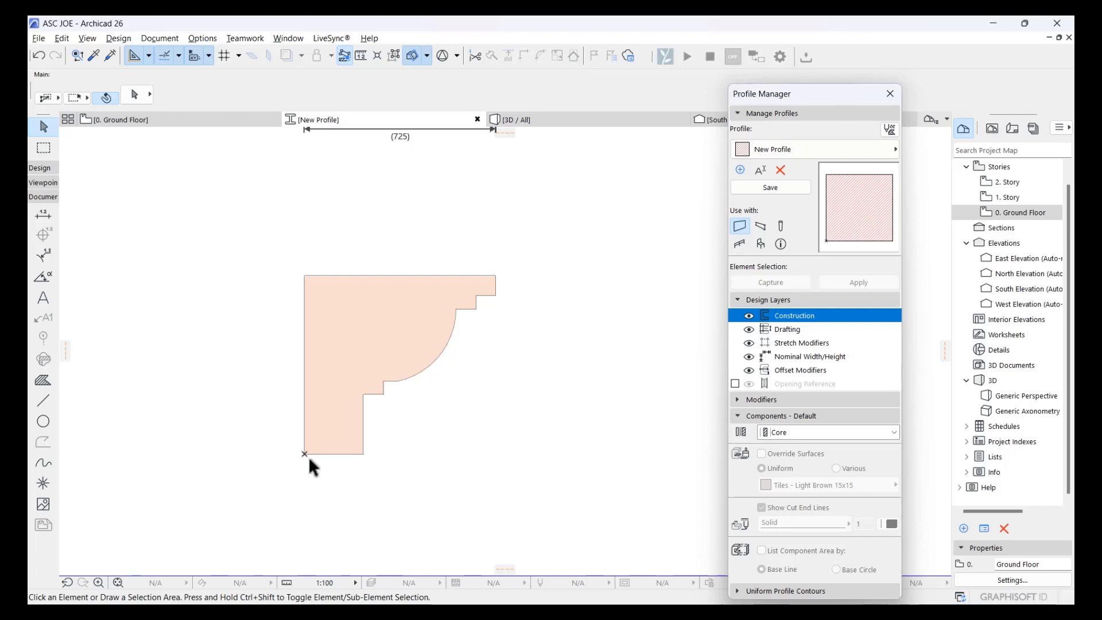
left_click(757, 190)
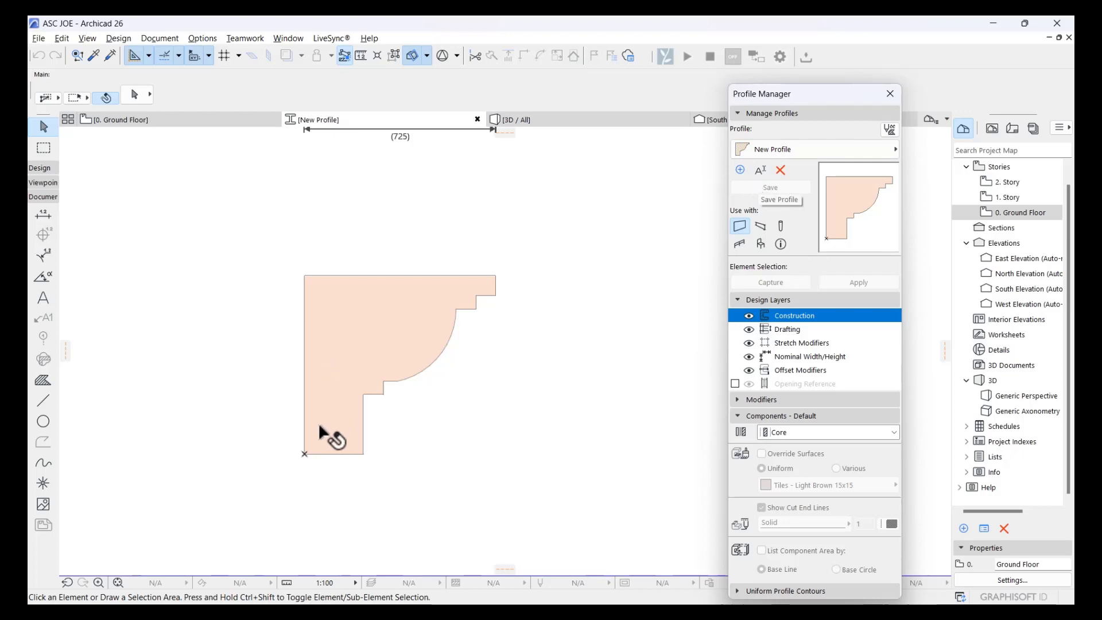
left_click(801, 150)
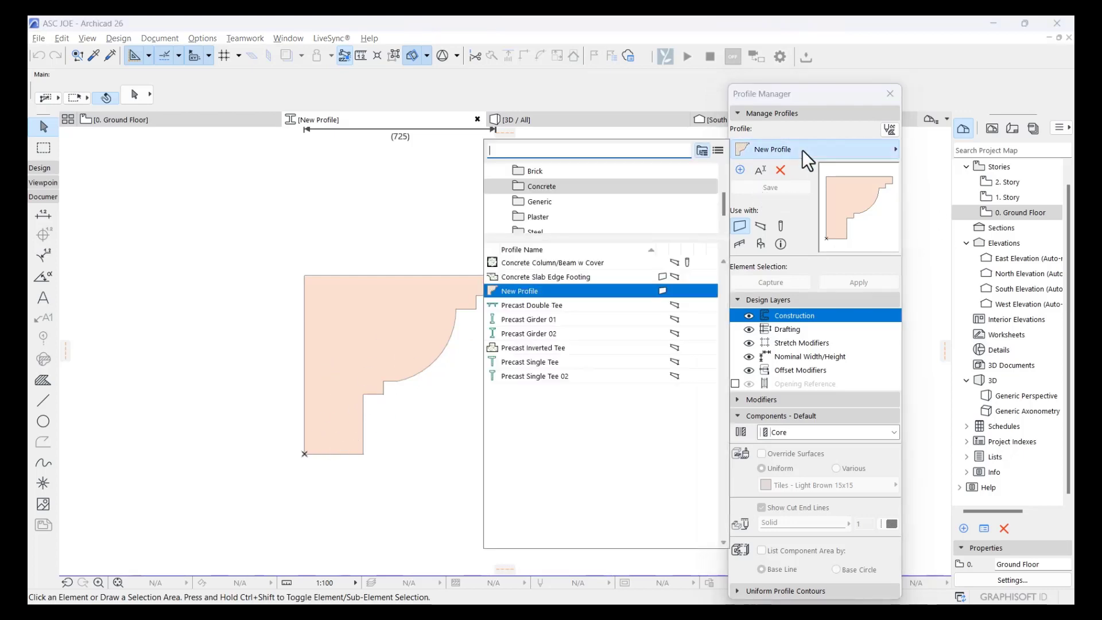
left_click(568, 290)
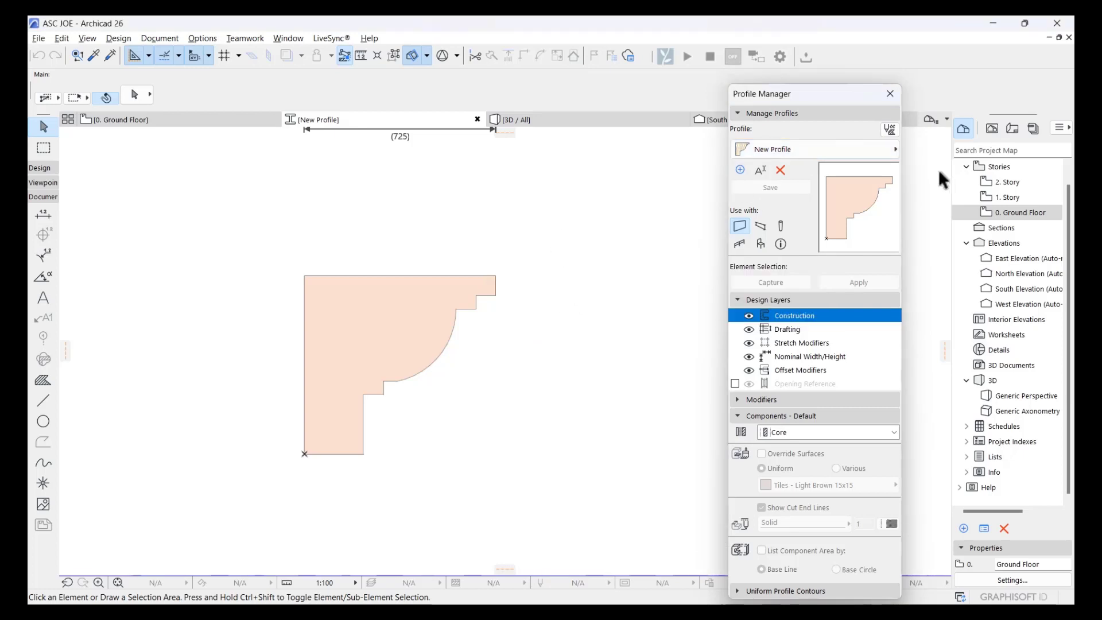
Return to the ground floor plan and deselect the moulding fill
left_click(160, 119)
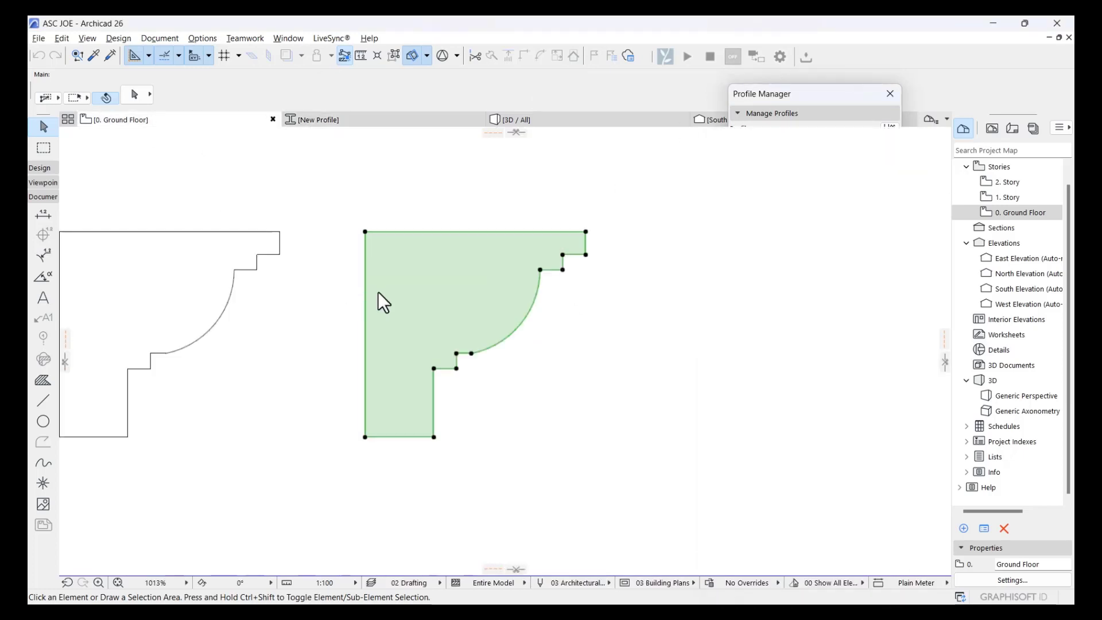
scroll(577, 398, "down", 8)
middle_click_drag(494, 395, 664, 351)
left_click(532, 418)
scroll(355, 402, "down", 3)
middle_click_drag(359, 412, 353, 460)
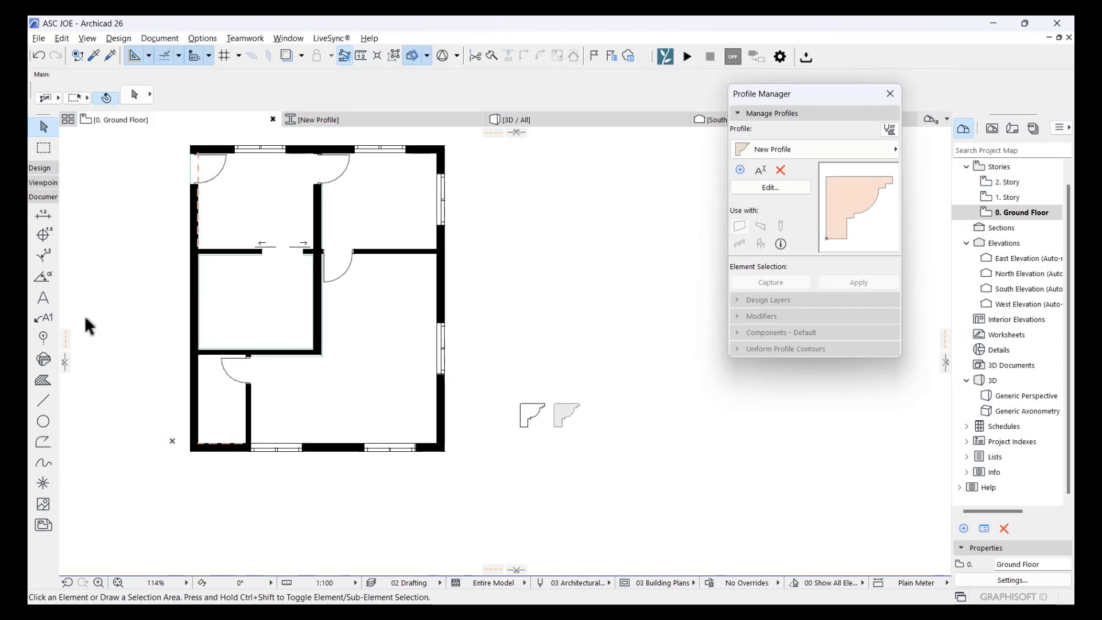
left_click(40, 168)
left_click(43, 184)
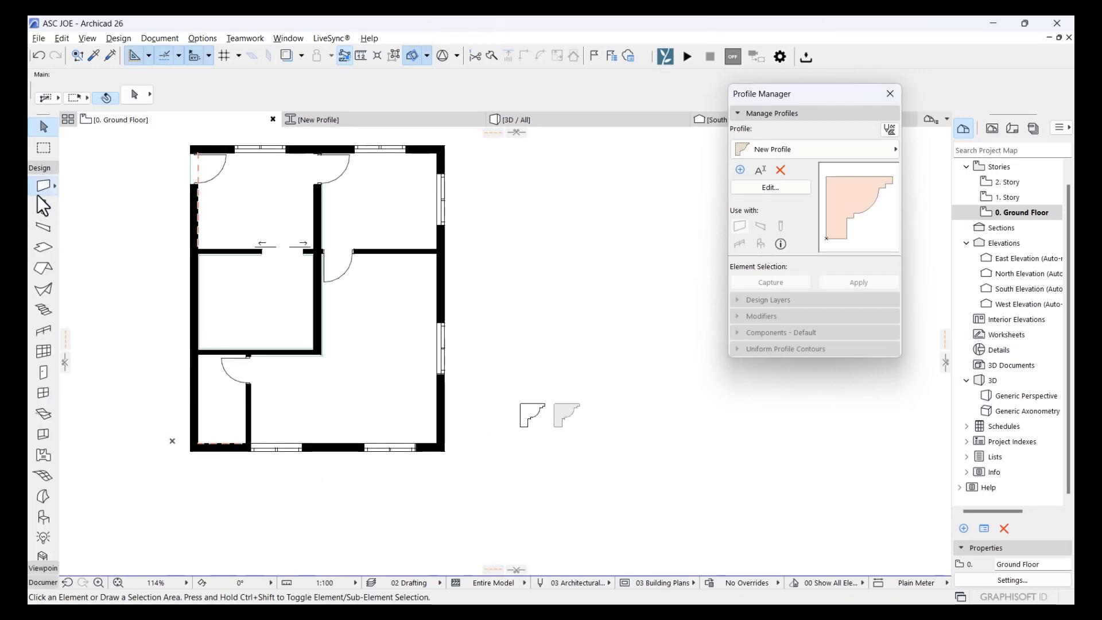
key("ctrl+t")
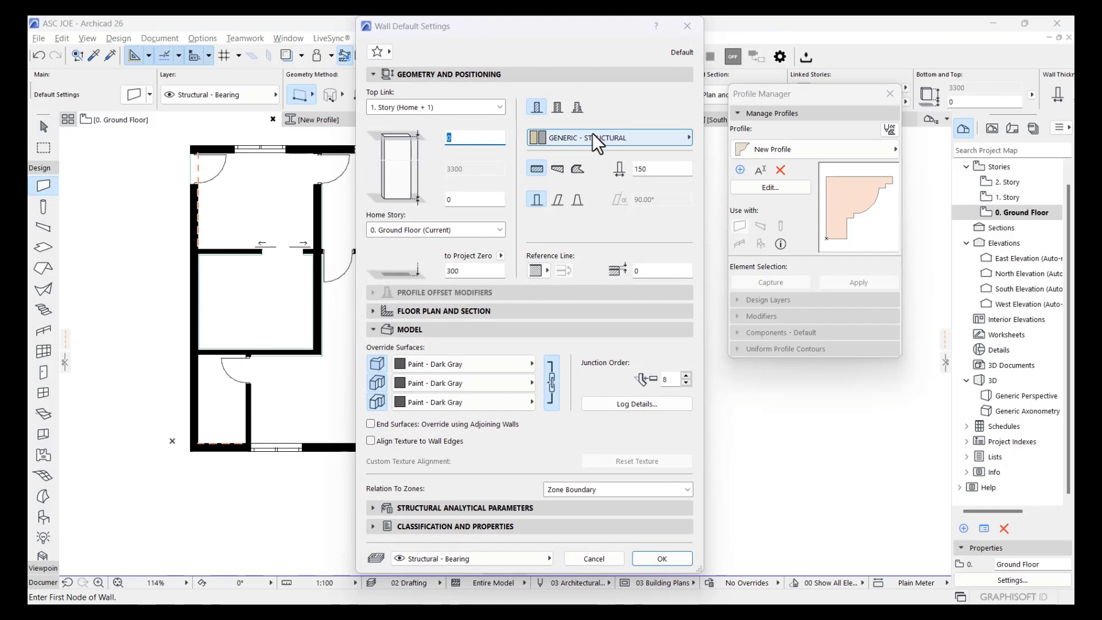
left_click(576, 108)
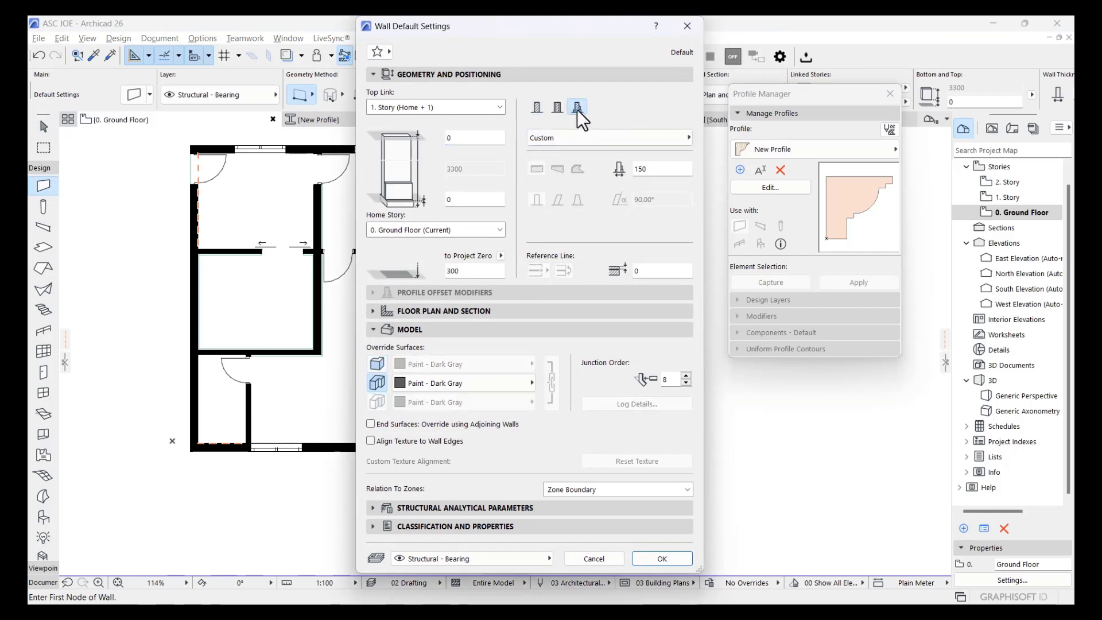
left_click(574, 141)
scroll(757, 215, "down", 2)
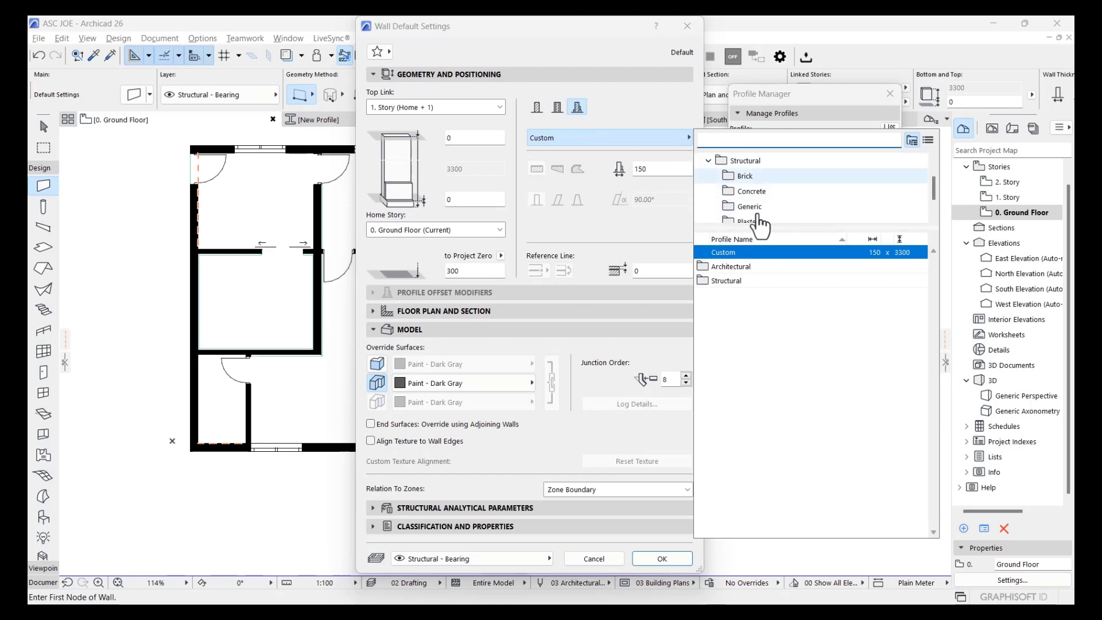
left_click(752, 191)
left_click(738, 266)
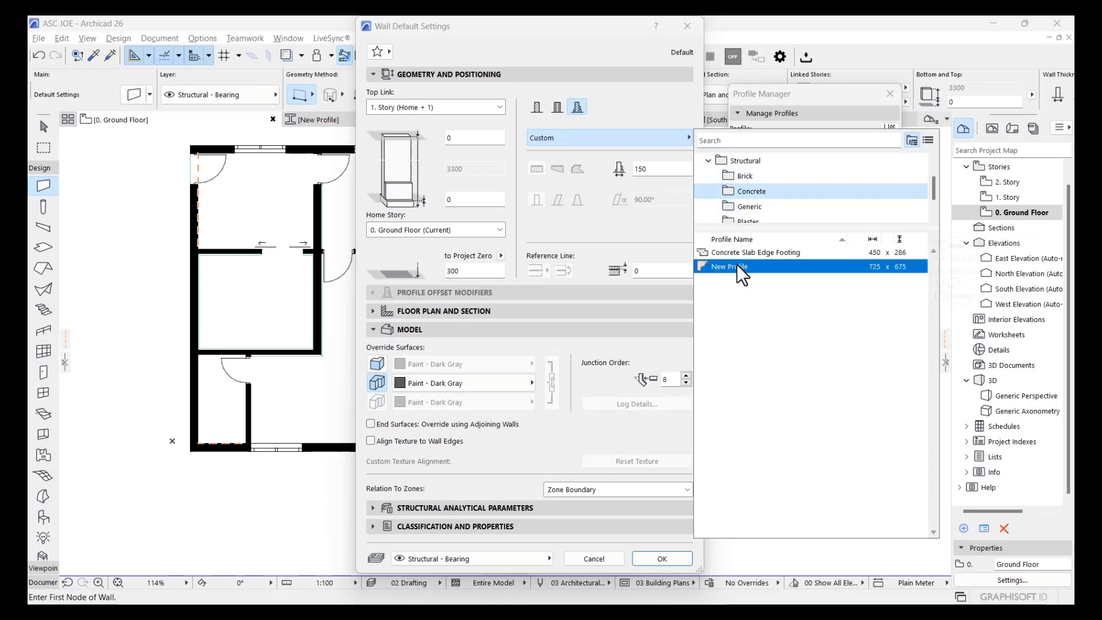
double_click(746, 268)
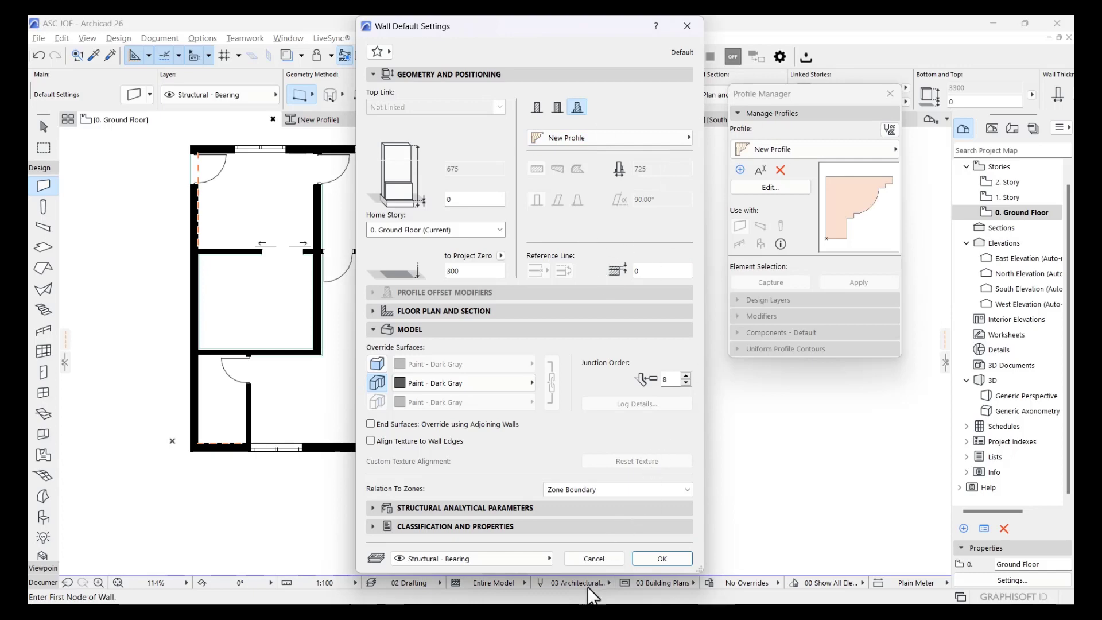
left_click(594, 559)
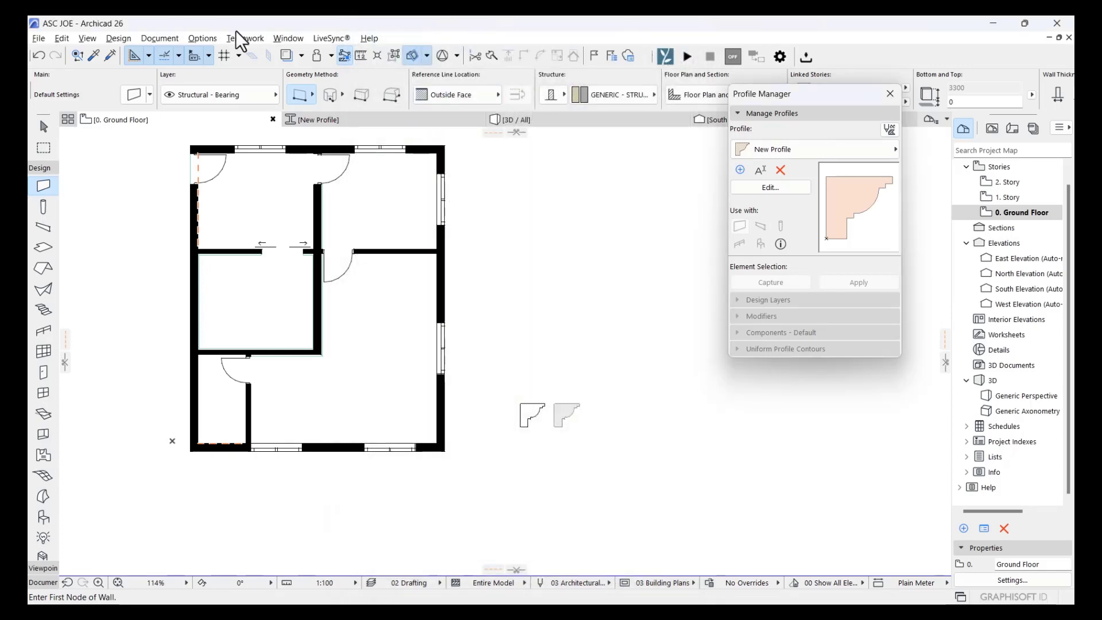
left_click(203, 38)
mouse_move(236, 55)
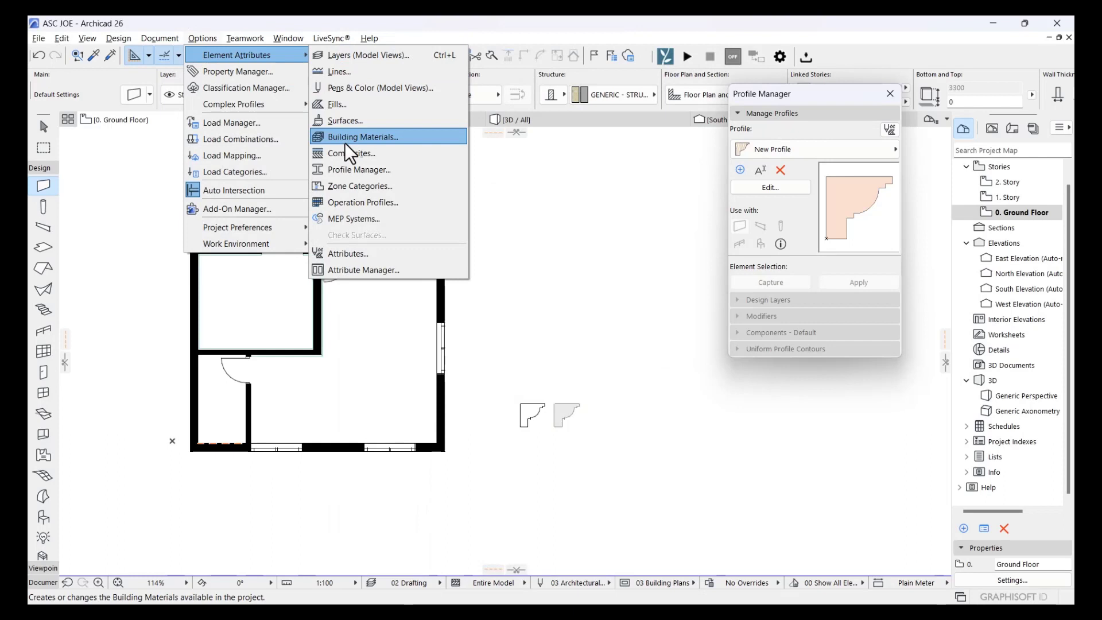
mouse_move(306, 106)
left_click(351, 105)
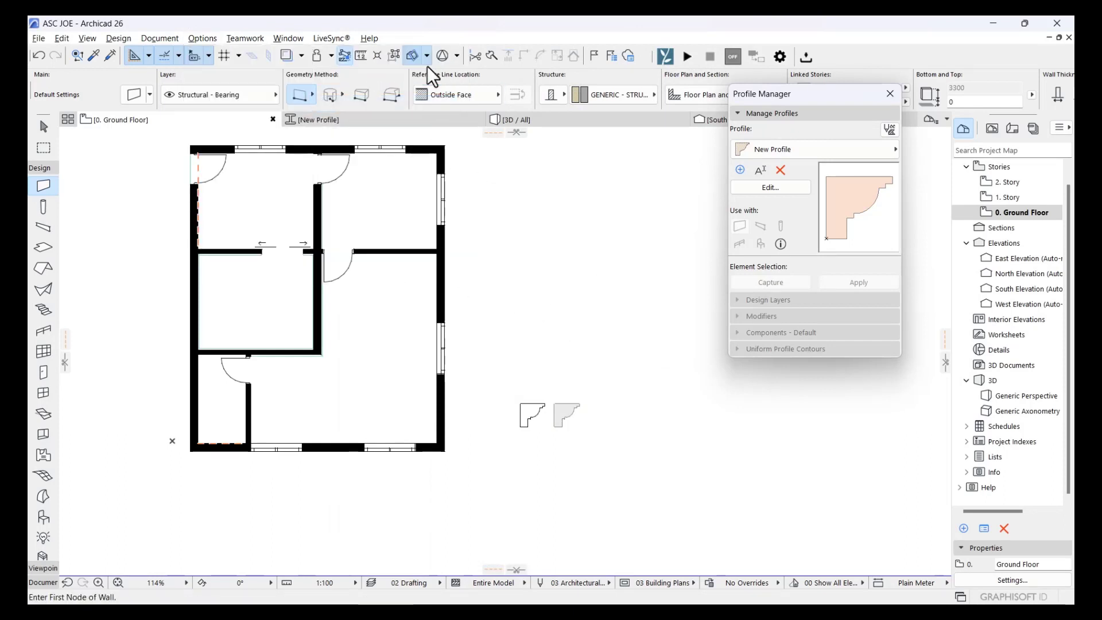
Open New Profile for editing, select its fill and open the custom edge settings from its bottom edge
left_click(767, 188)
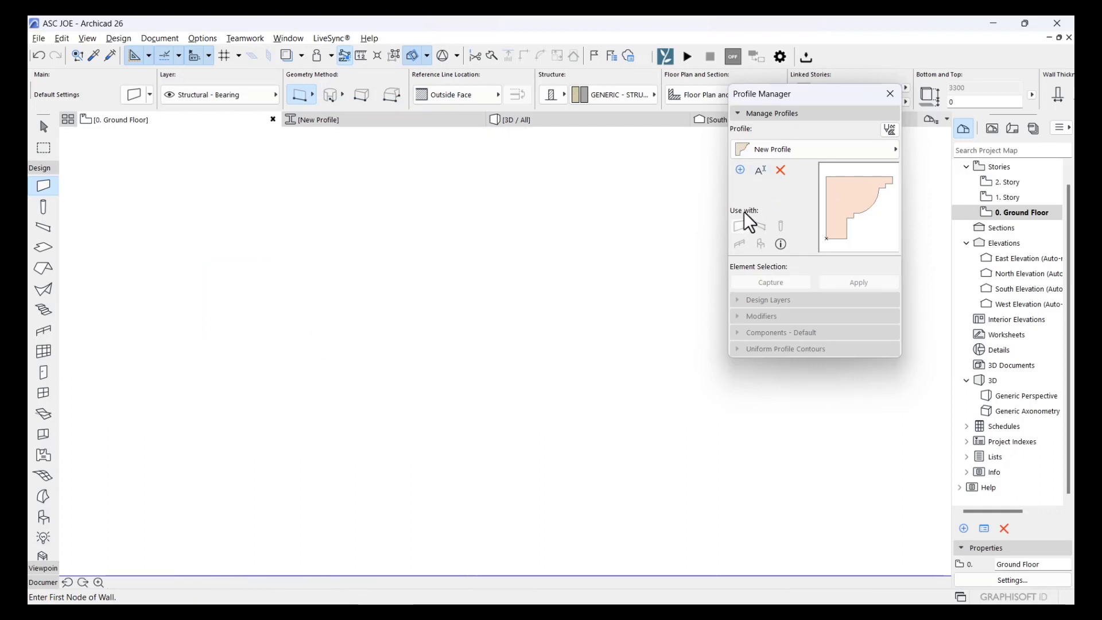
left_click(382, 323)
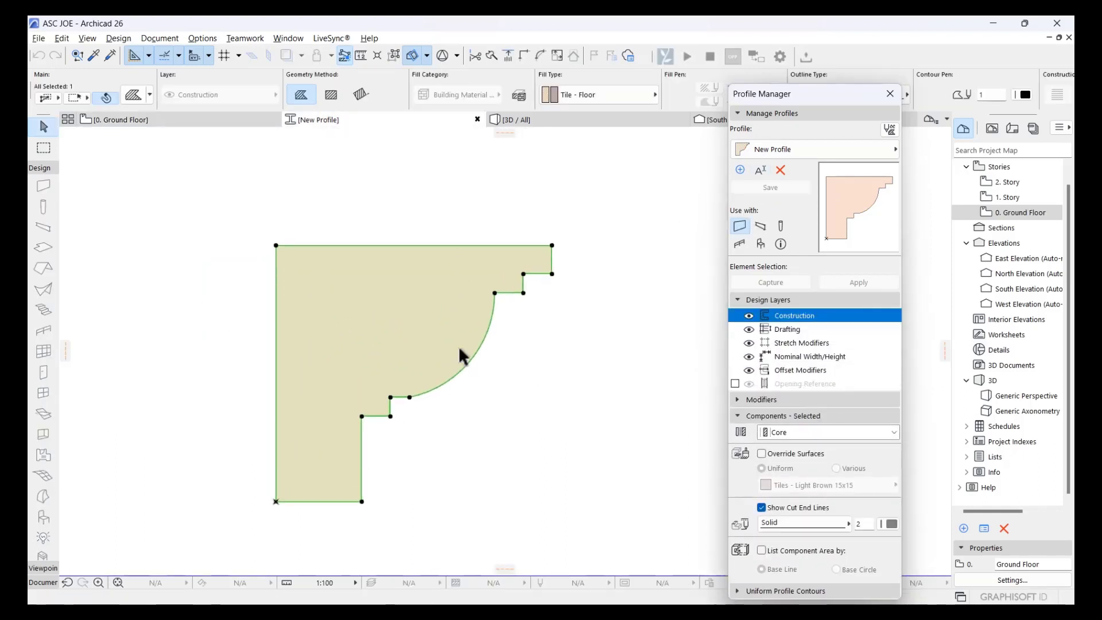
scroll(389, 268, "down", 2)
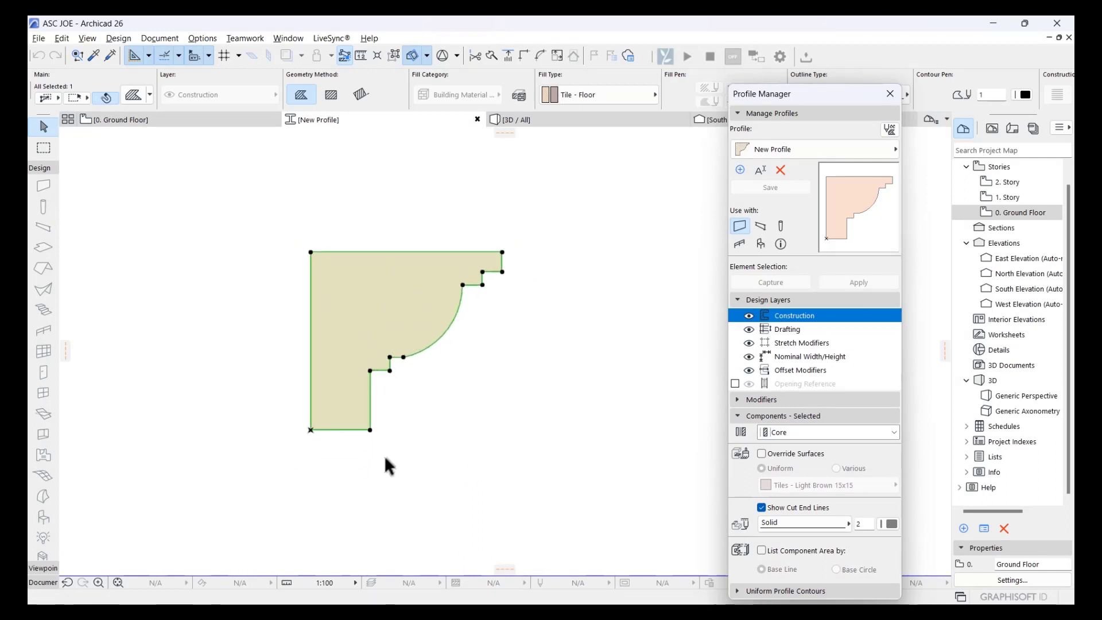
scroll(379, 456, "up", 2)
left_click(331, 420)
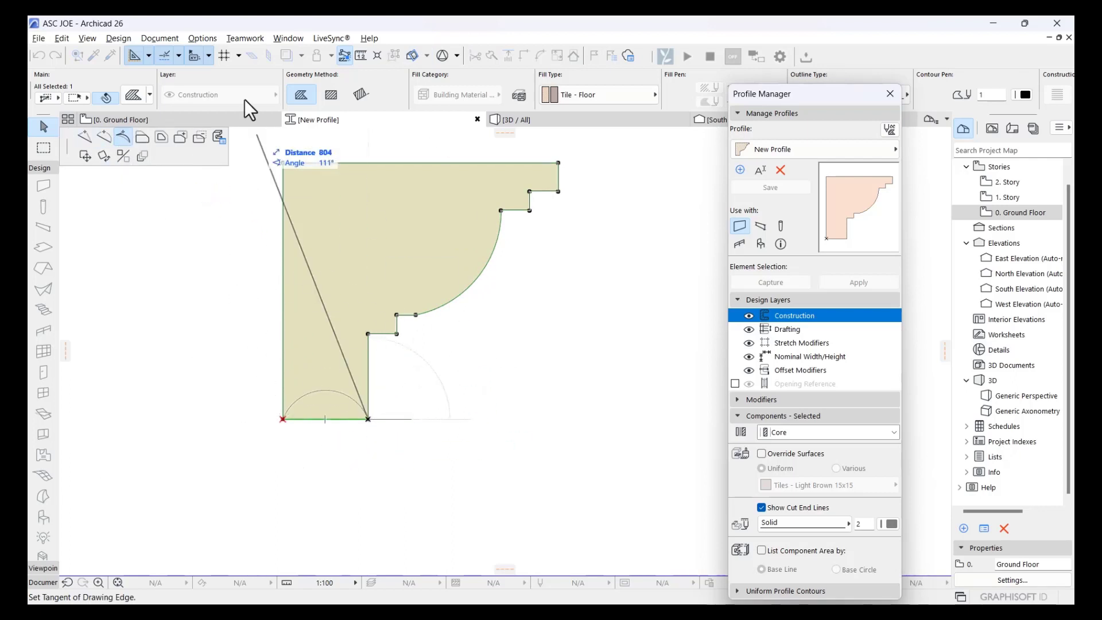
left_click(218, 136)
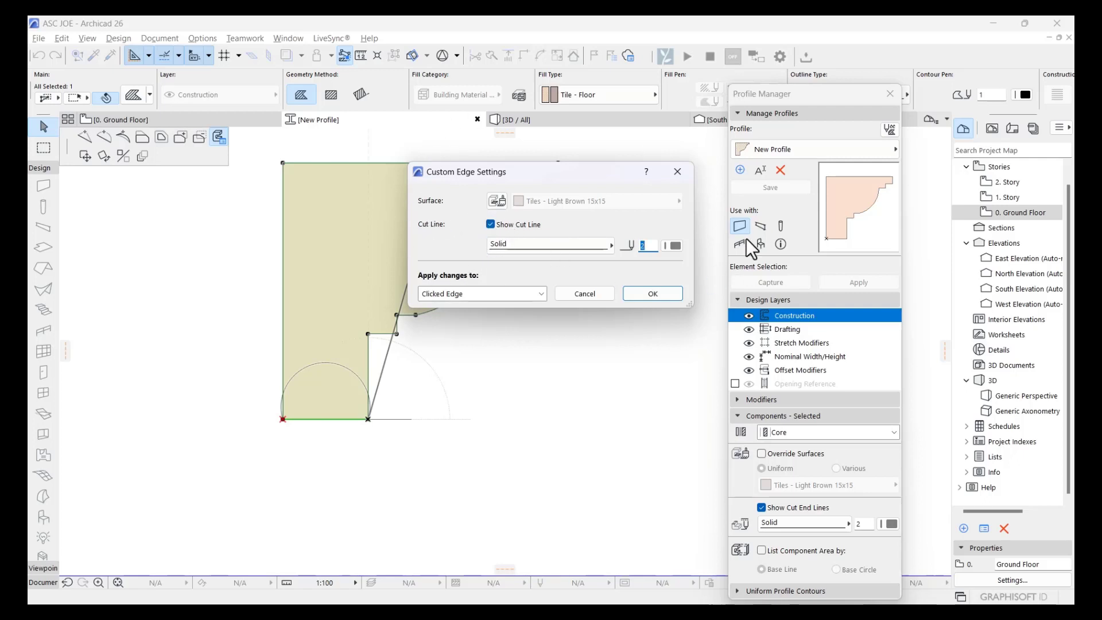
Override the surface with Paint - Glossy White on all edges of the profile and save New Profile
left_click(497, 204)
left_click(593, 204)
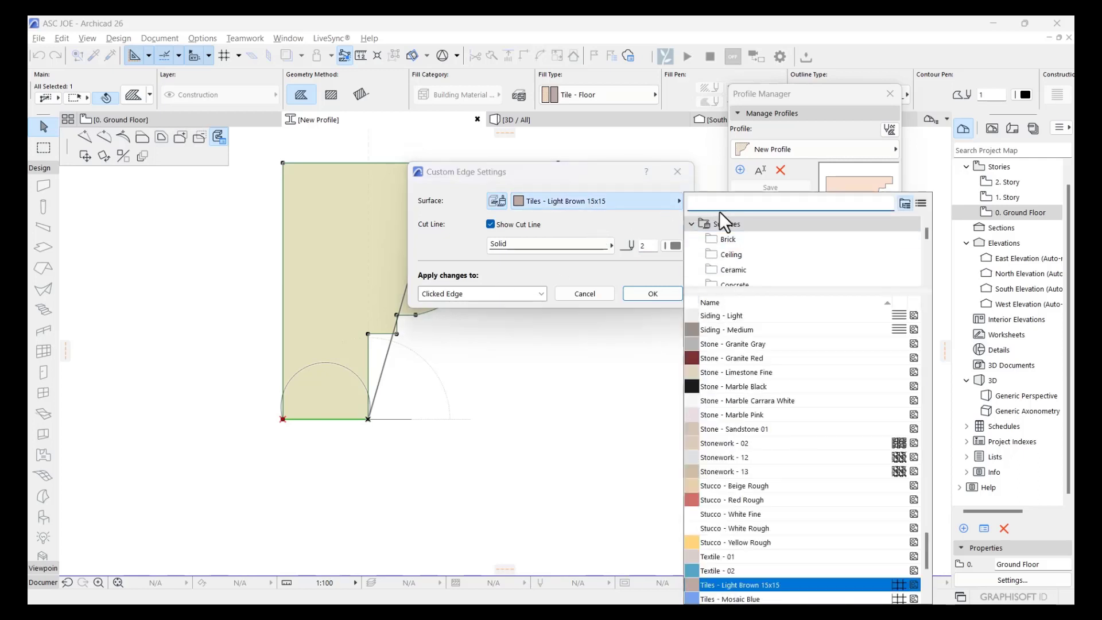
type("pain")
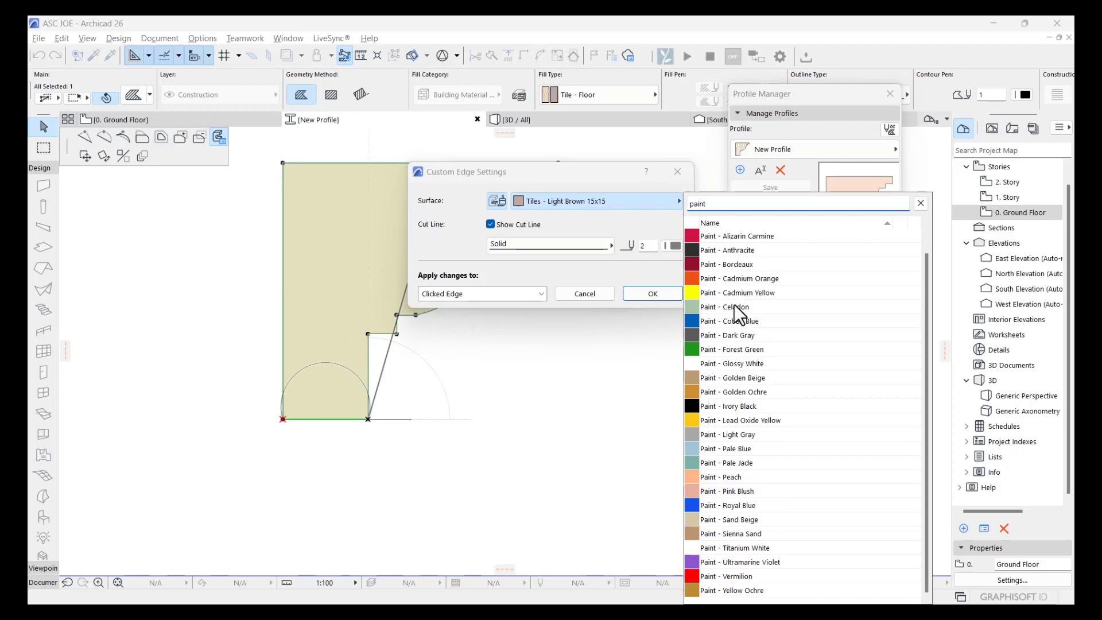
type("t")
left_click(726, 360)
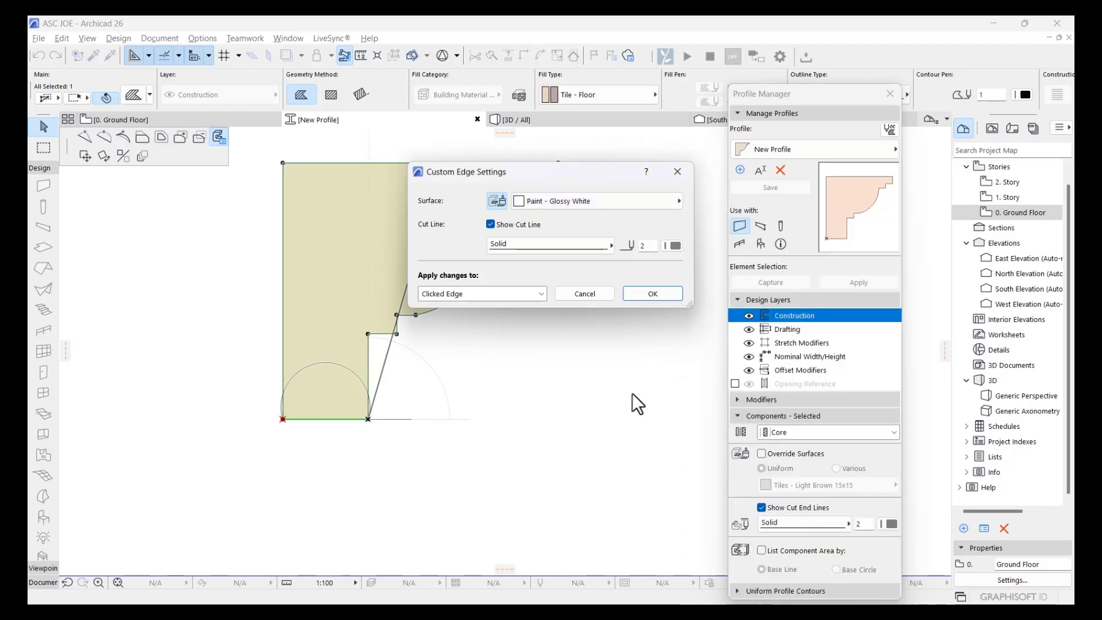
left_click(452, 295)
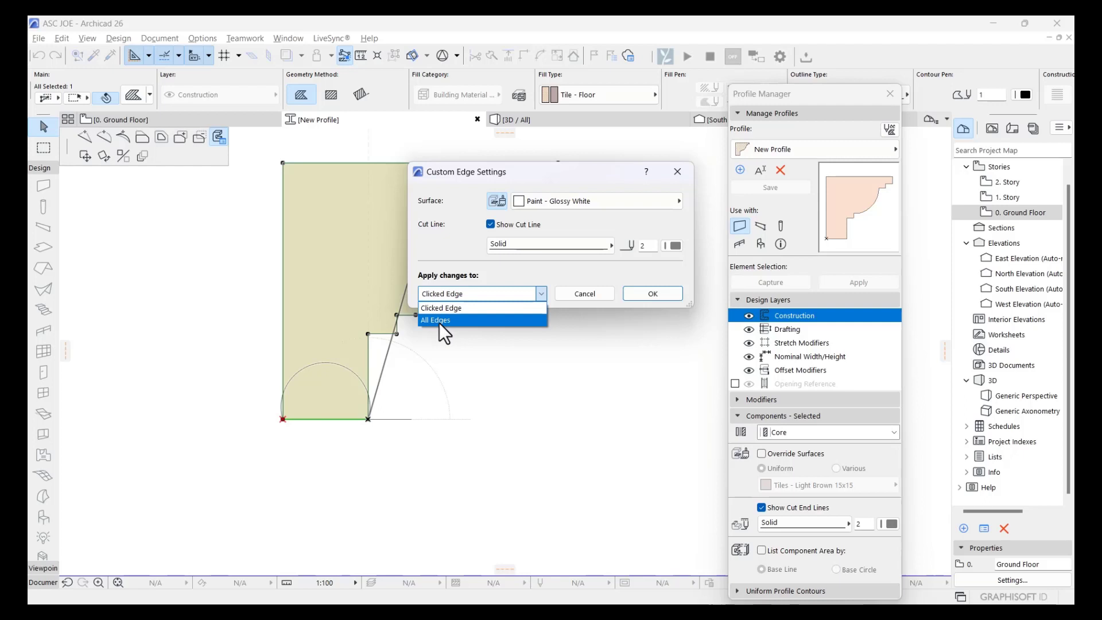
left_click(439, 322)
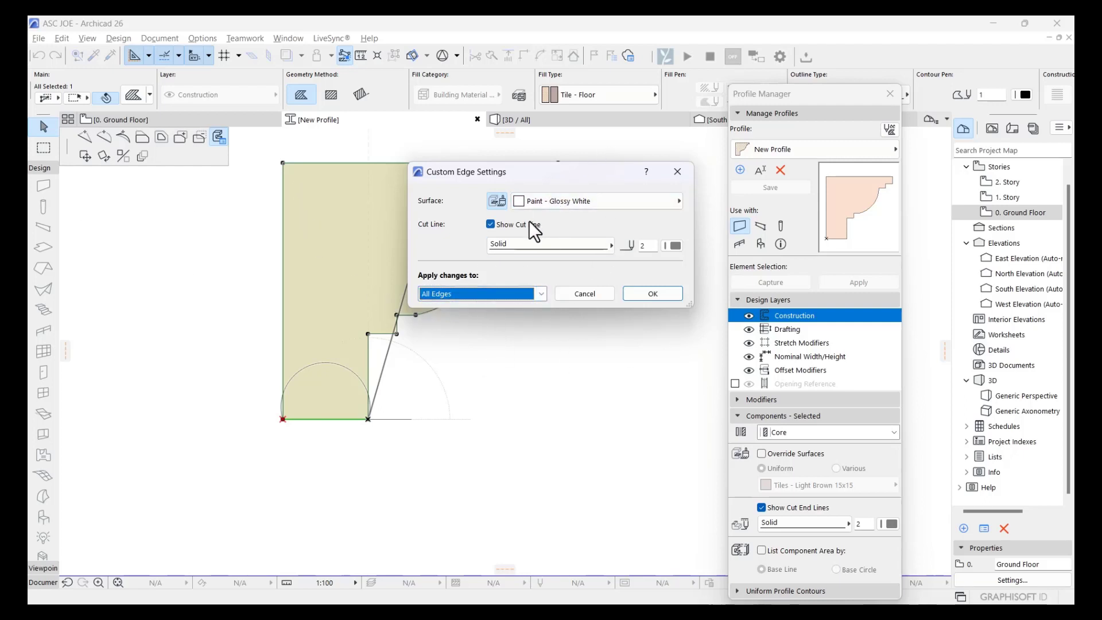
left_click(650, 288)
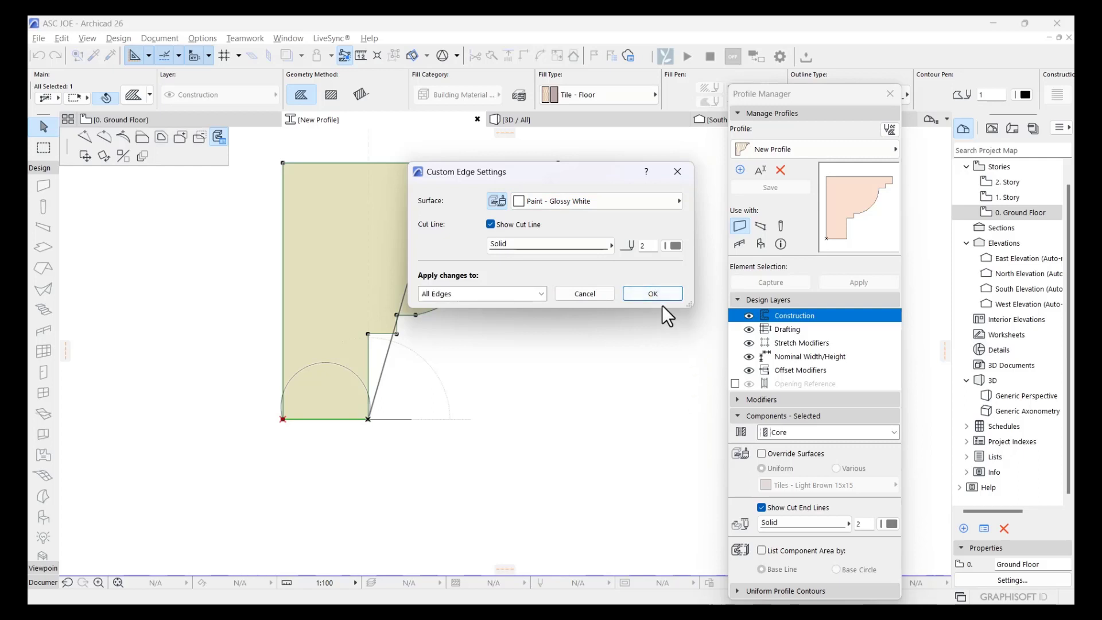
left_click(650, 293)
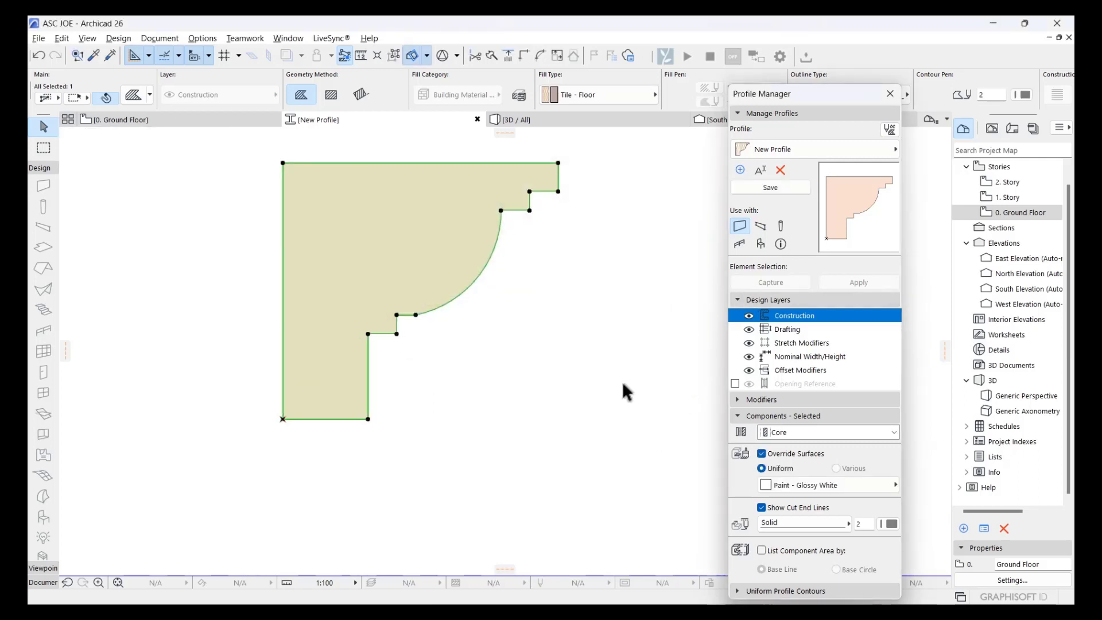
left_click(766, 188)
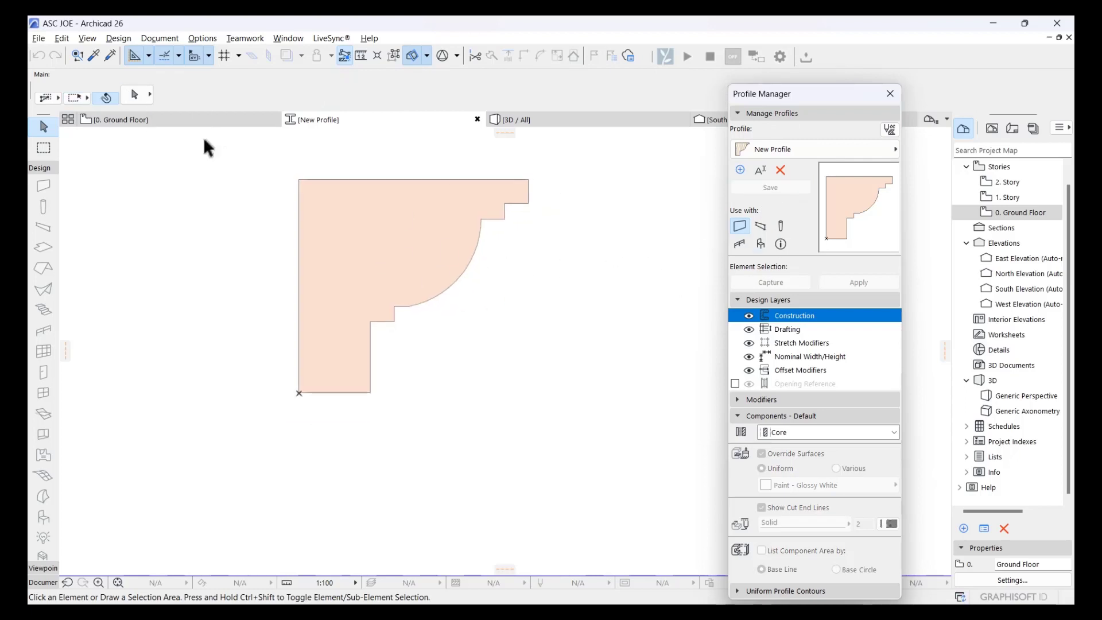
Return to the ground floor plan and set the default wall to the complex profile New Profile from the Structural > Concrete folder
left_click(212, 122)
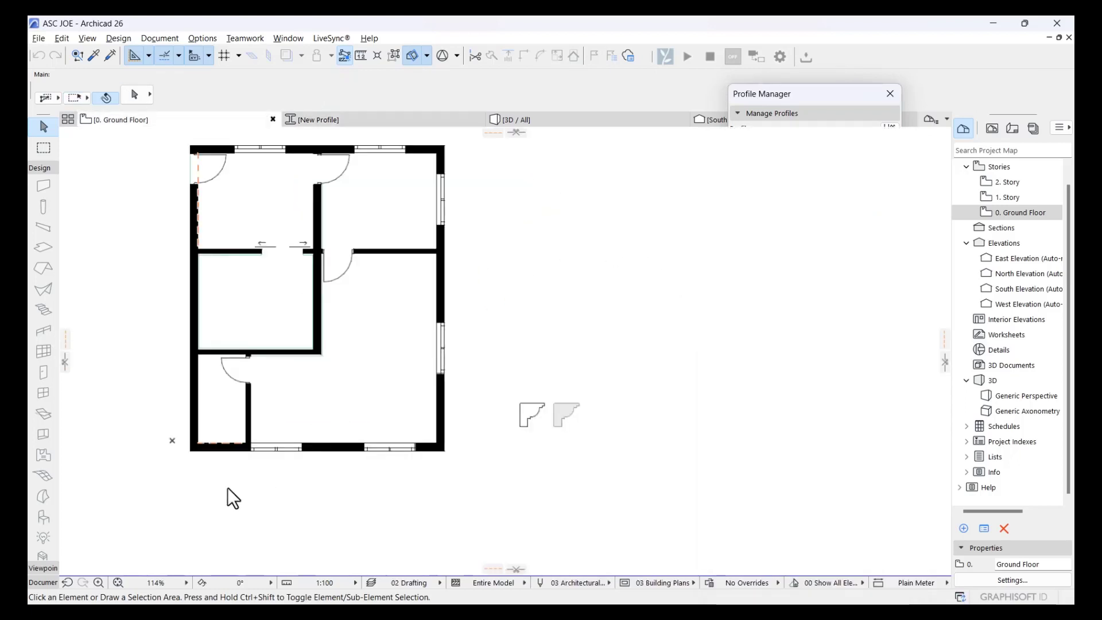
double_click(40, 187)
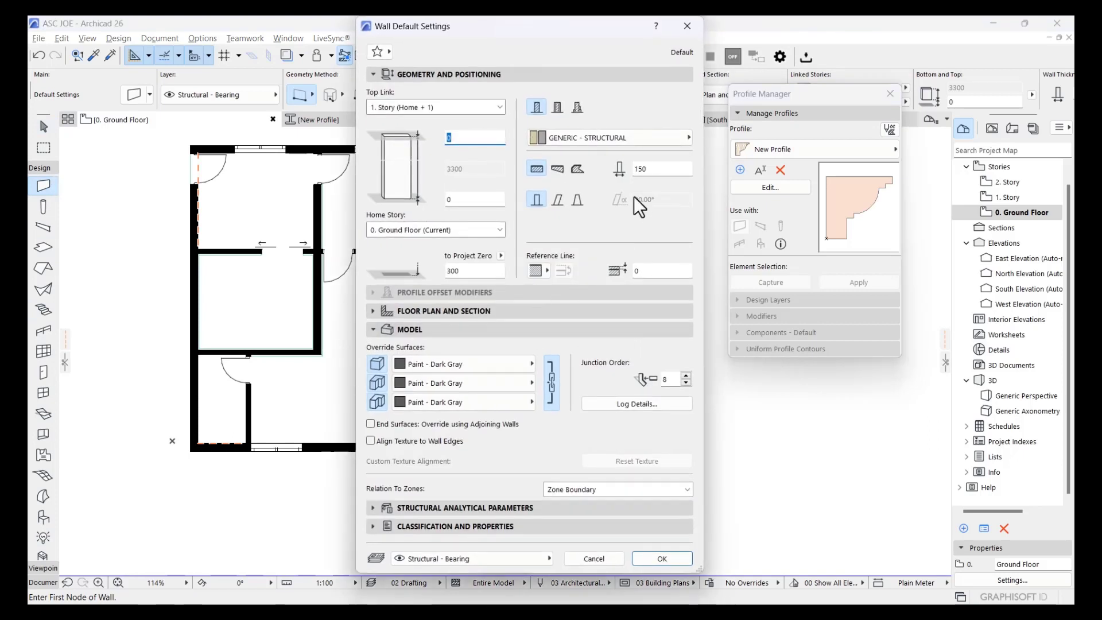
left_click(577, 107)
left_click(587, 138)
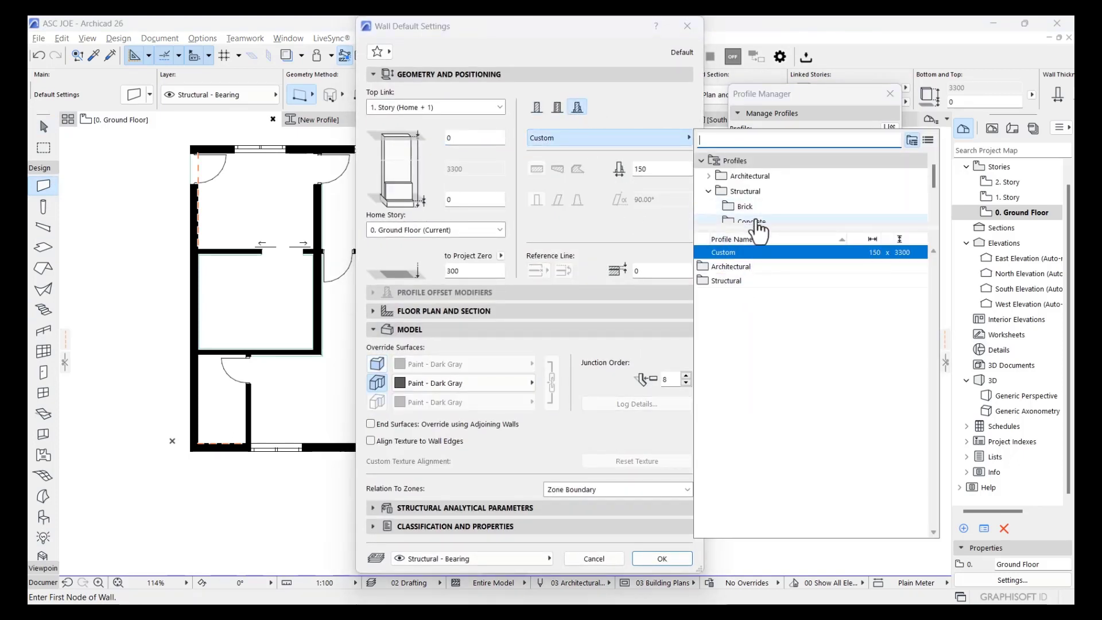
left_click(751, 221)
left_click(729, 266)
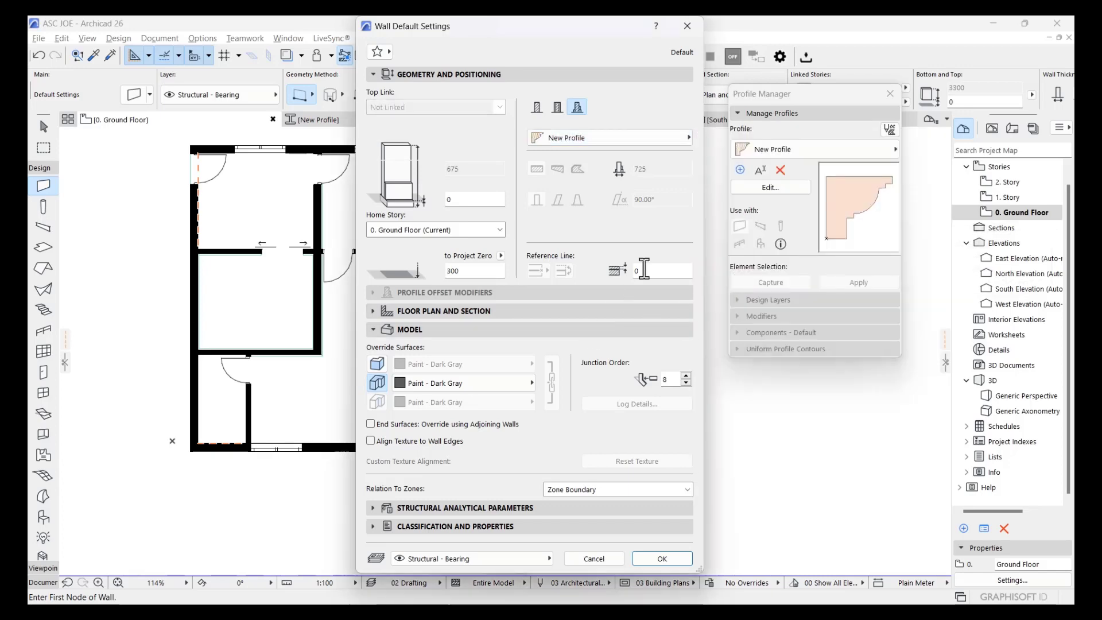
left_click(662, 558)
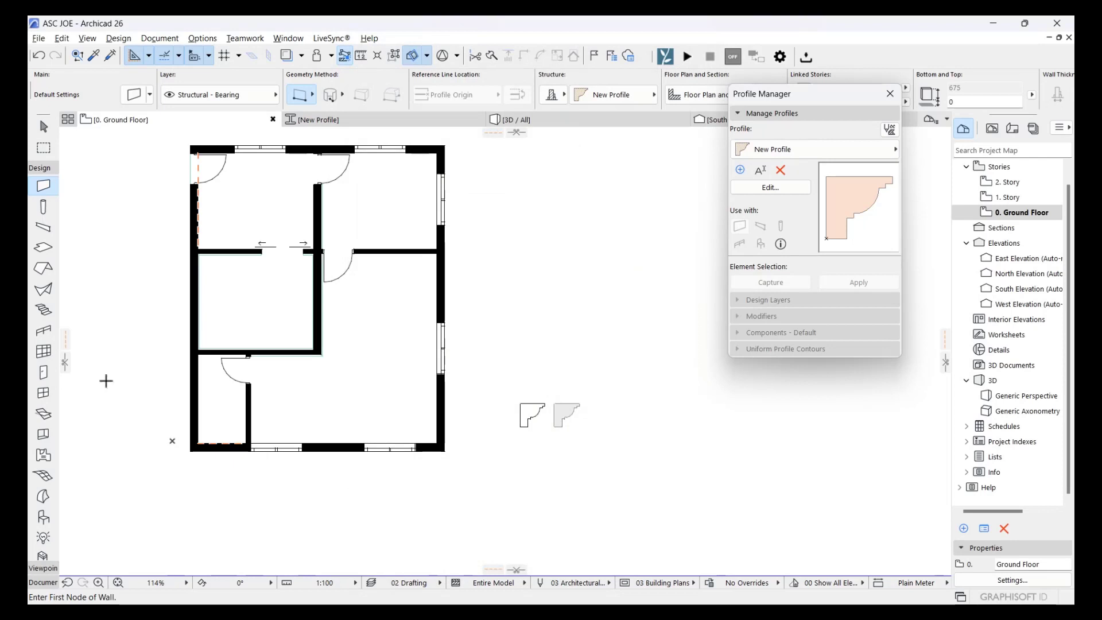
scroll(202, 428, "up", 2)
scroll(464, 420, "up", 6)
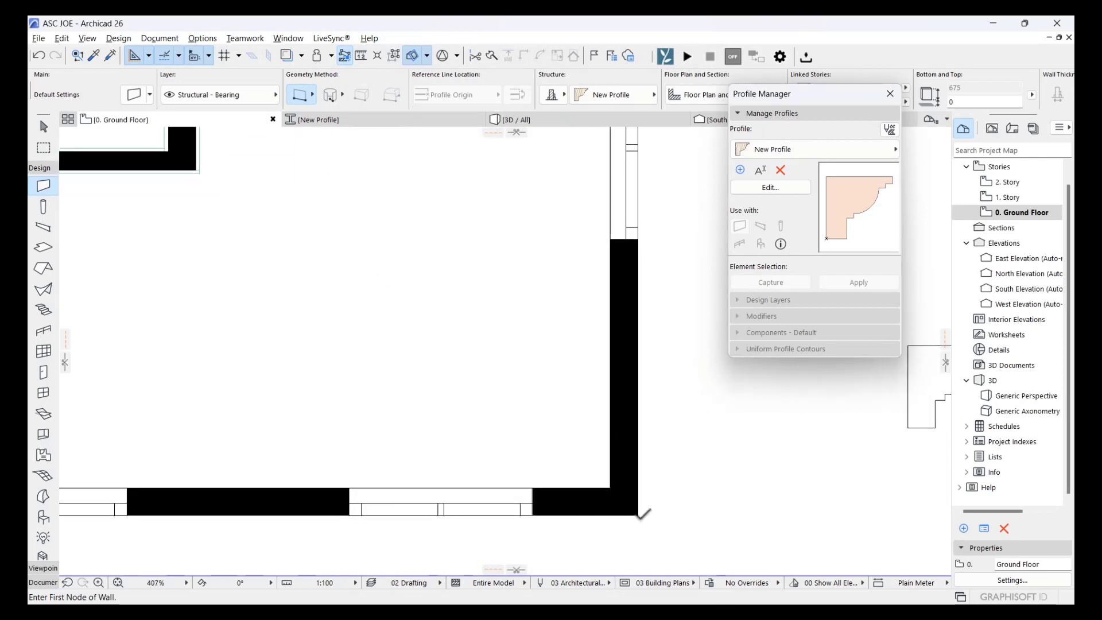
left_click(640, 512)
scroll(670, 459, "down", 2)
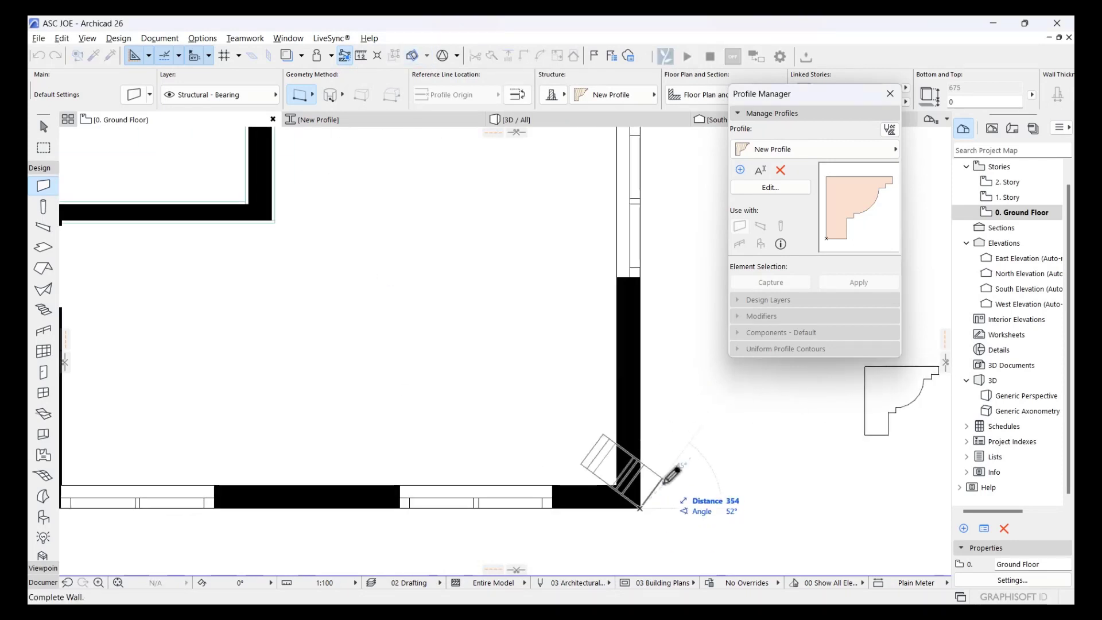
scroll(638, 501, "down", 1)
middle_click_drag(631, 514, 710, 481)
key("Escape")
Place a New Profile wall along the inner face of the west wall, 8500 long, from the south-west inner corner to the north-west inner corner
scroll(104, 443, "up", 3)
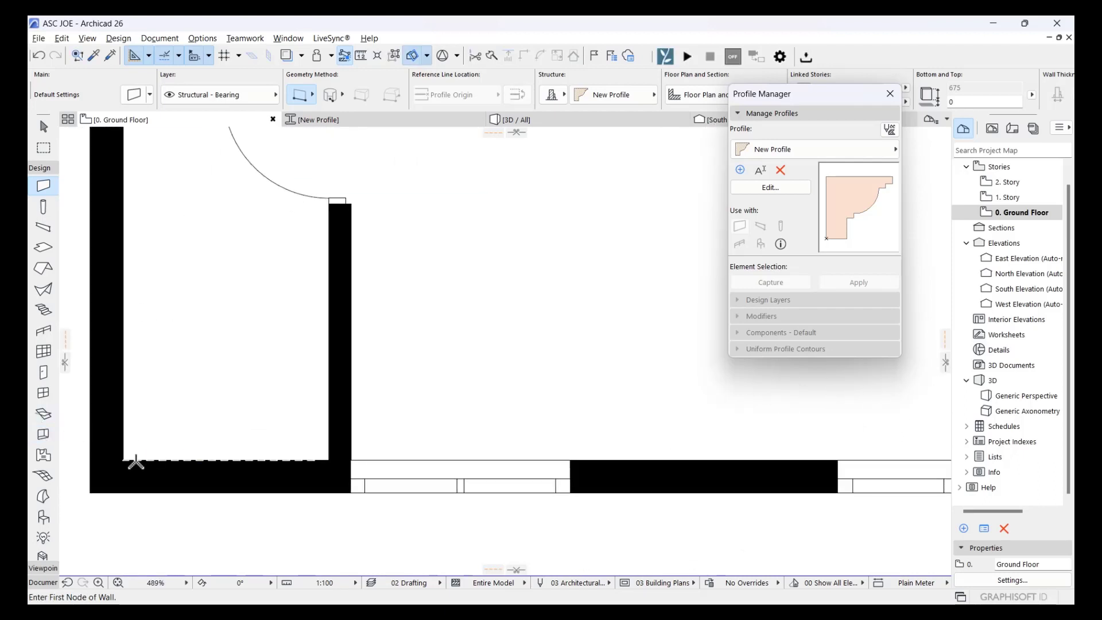
left_click(125, 459)
scroll(155, 457, "down", 2)
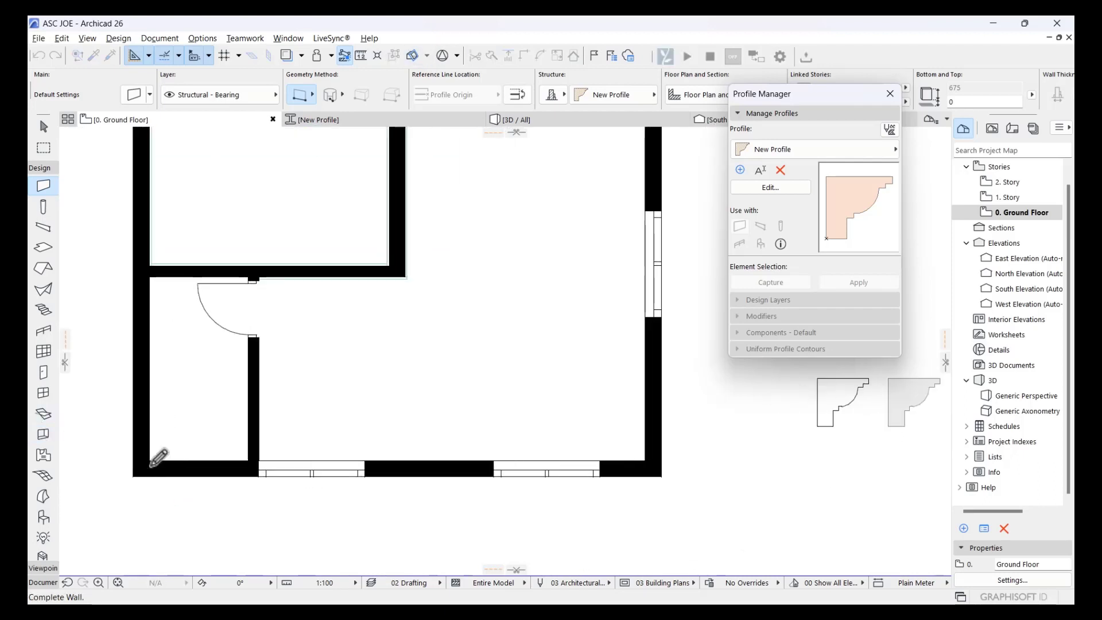
scroll(152, 319, "down", 1)
middle_click_drag(152, 319, 265, 531)
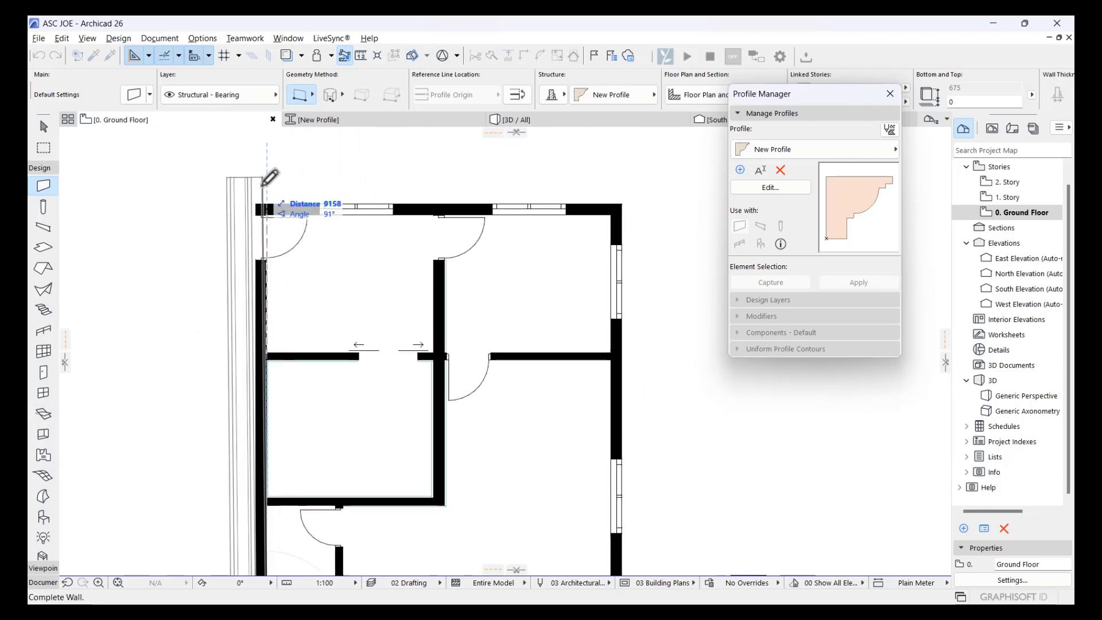
scroll(270, 182, "up", 4)
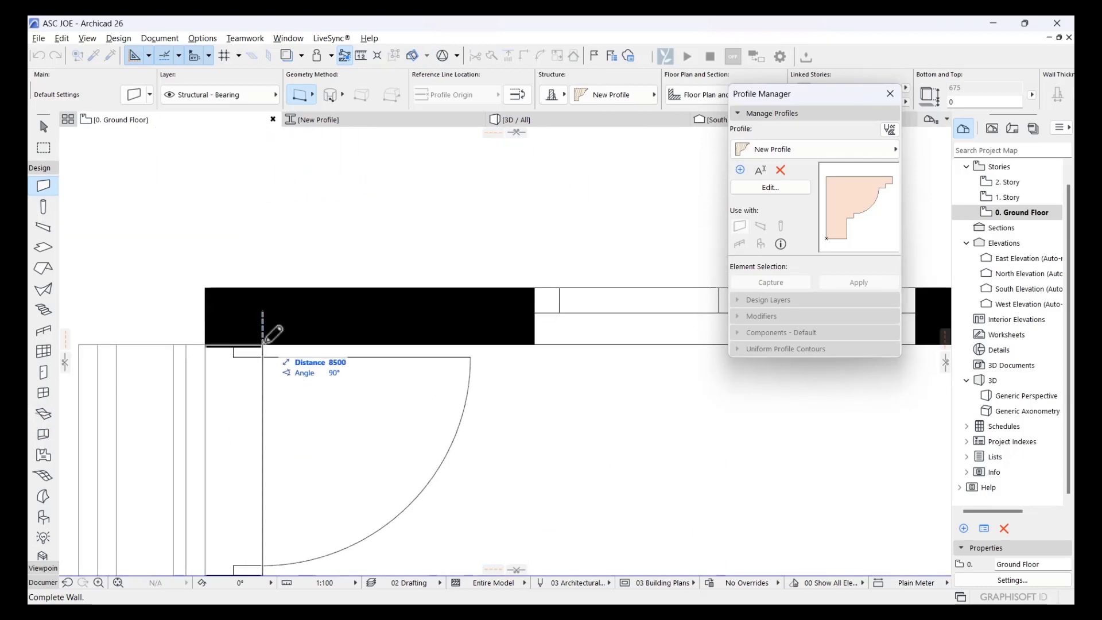
left_click(262, 344)
scroll(299, 328, "down", 7)
middle_click_drag(238, 320, 260, 253)
Select the moulding wall in the 3D view and set its bottom offset to the home story to 3300
left_click(524, 117)
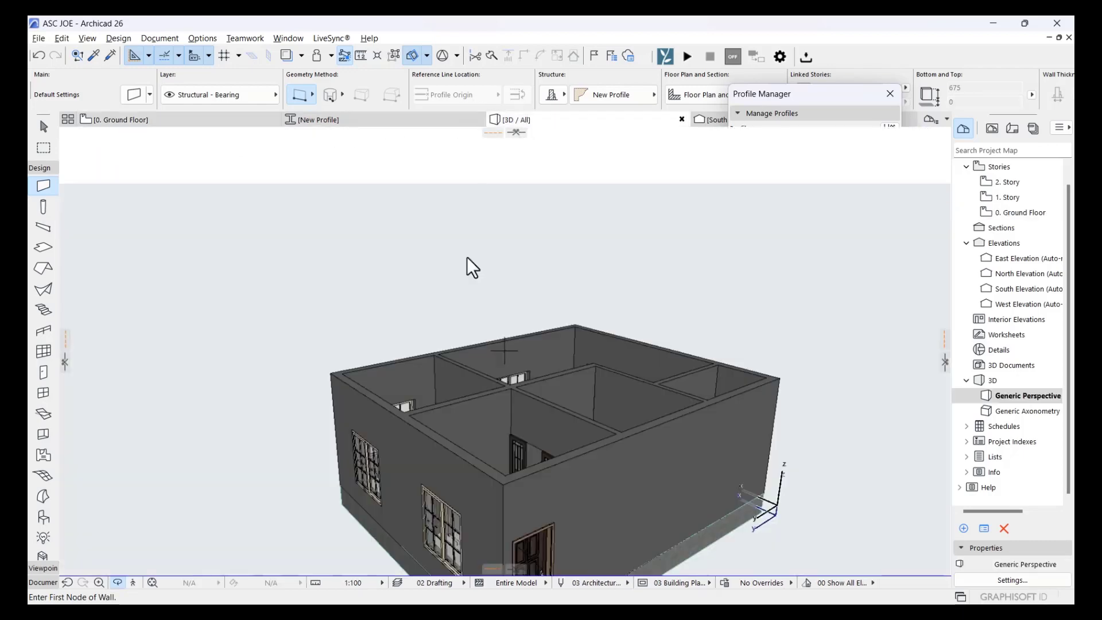
middle_click_drag(612, 465, 580, 367)
middle_click_drag(467, 504, 531, 373, "shift")
middle_click_drag(531, 373, 411, 492)
scroll(465, 359, "up", 4)
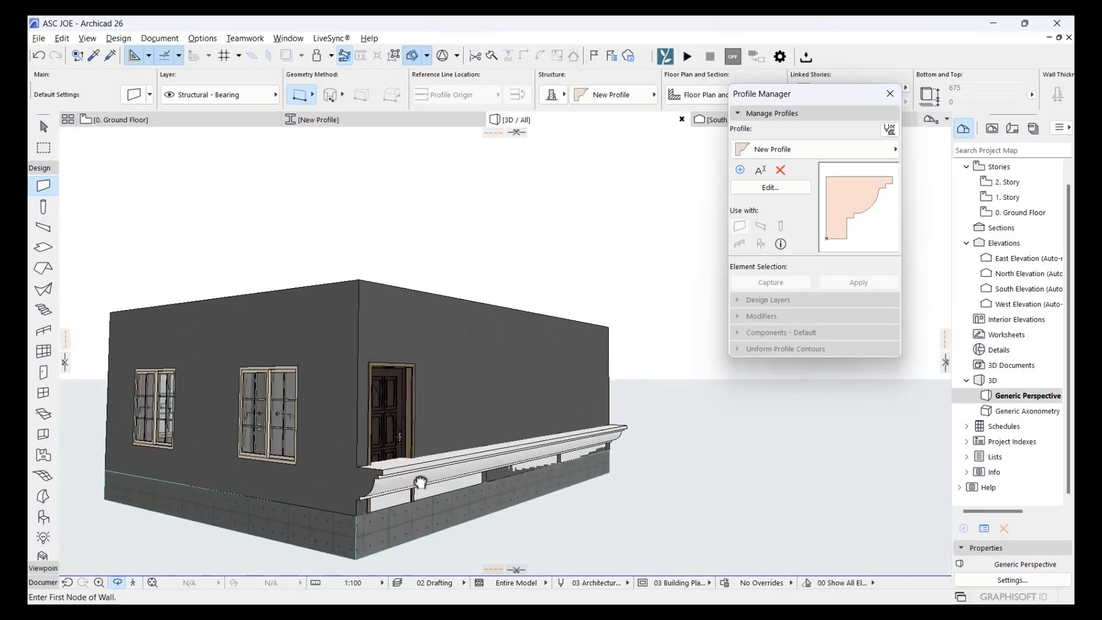
key("Escape")
left_click(390, 490)
scroll(481, 397, "down", 1)
middle_click_drag(468, 396, 292, 479)
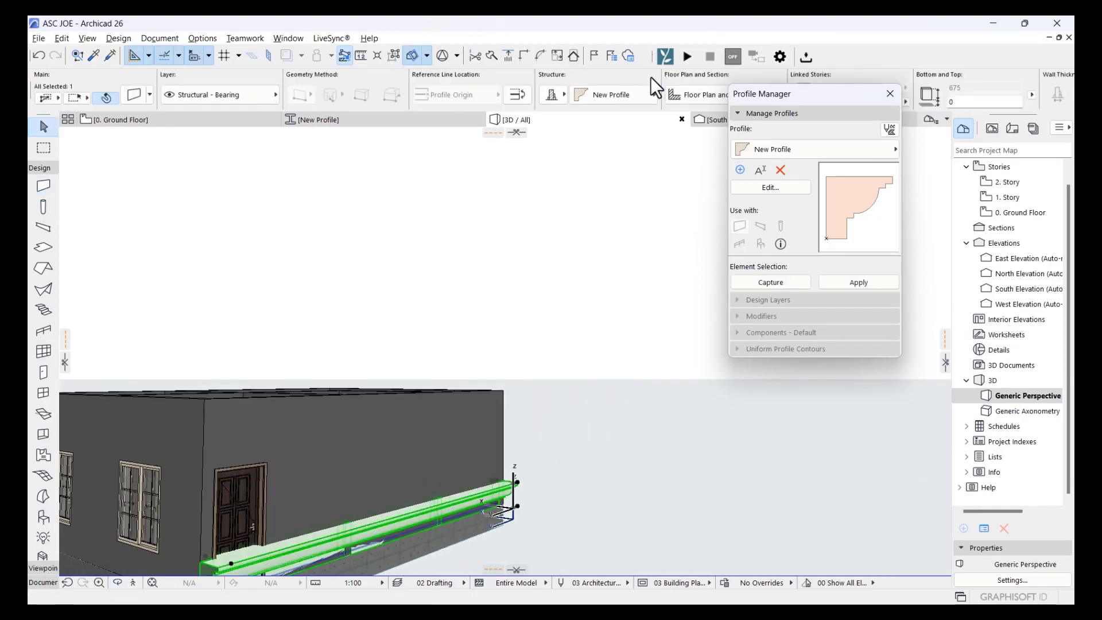
left_click(130, 95)
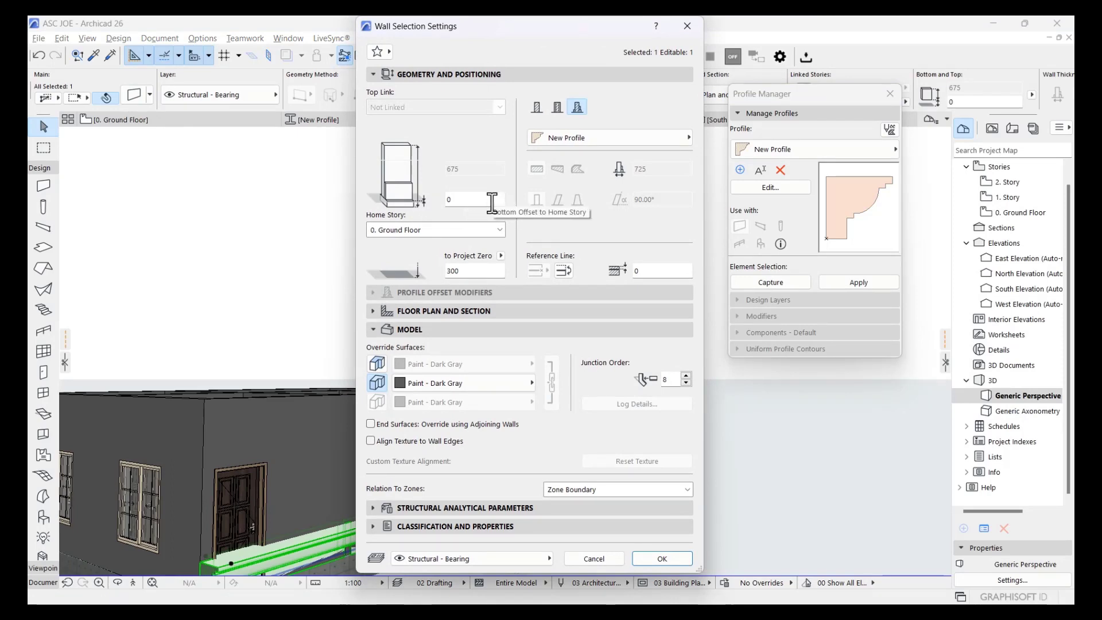
left_click(483, 199)
type("3300")
key("Return")
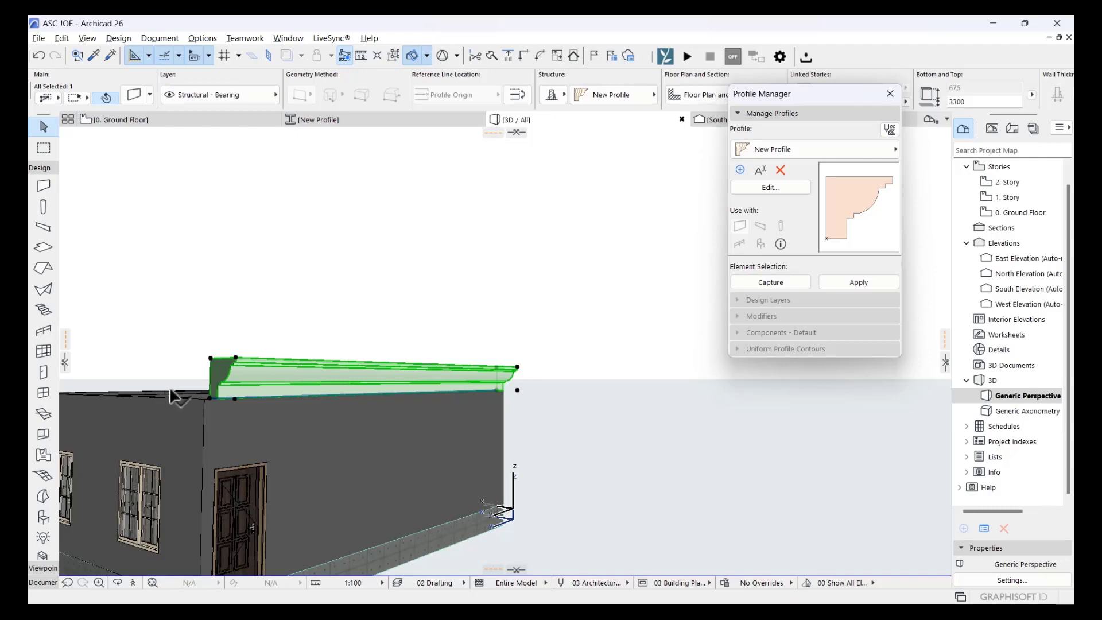
Compare the moulding's seating on the west wall in 3D and on the ground floor plan, and delete the moulding wall
scroll(458, 423, "up", 2)
scroll(458, 332, "up", 2)
scroll(222, 344, "up", 2)
scroll(356, 301, "up", 3)
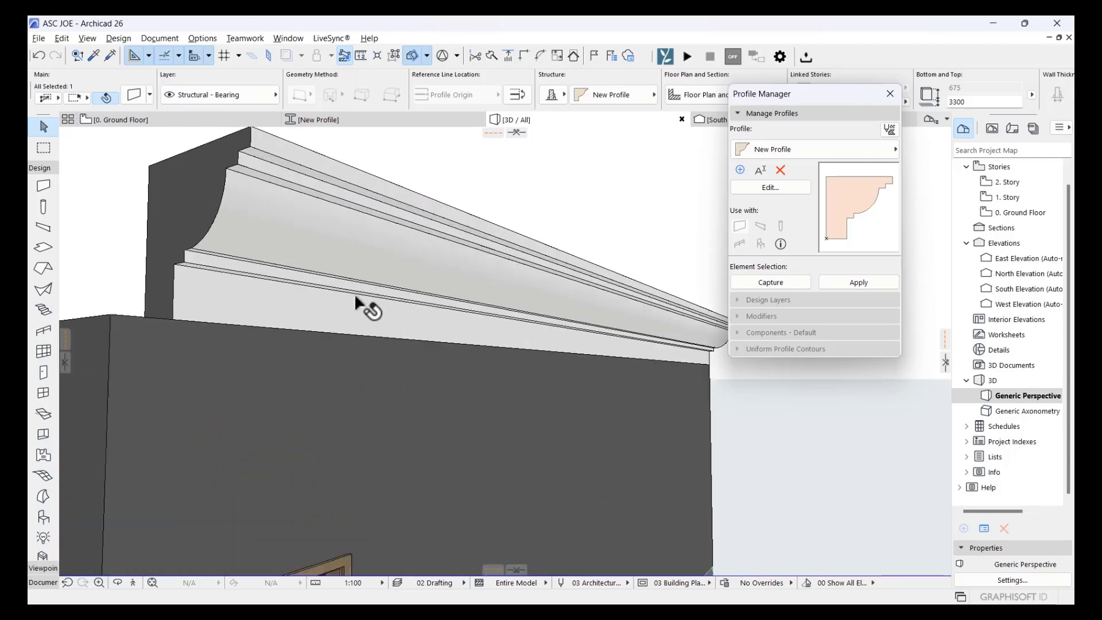
middle_click_drag(226, 357, 443, 432, "shift")
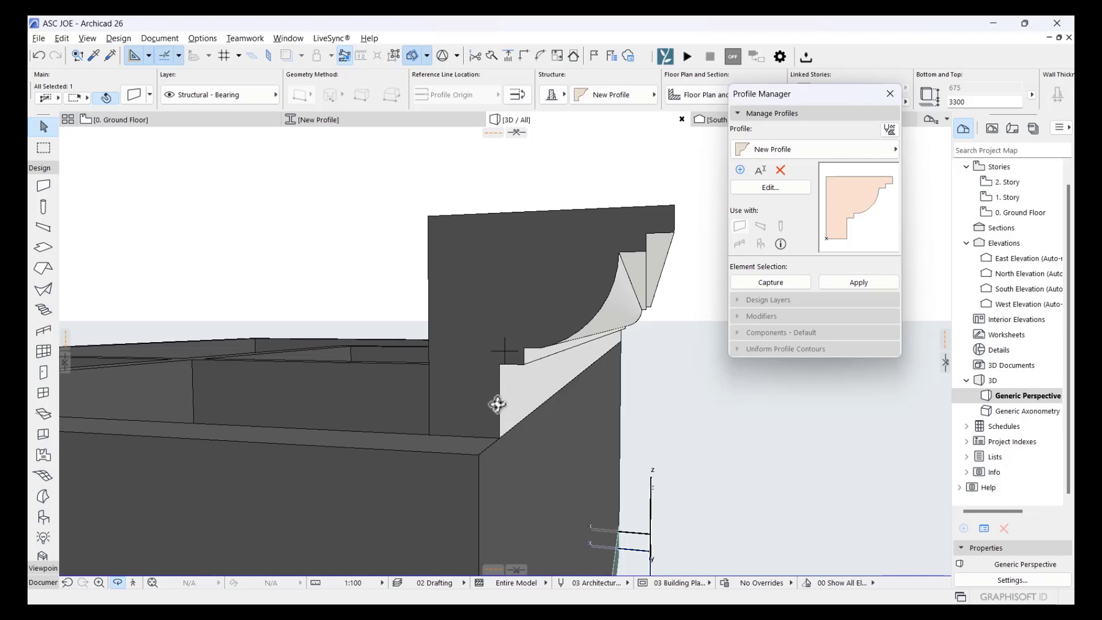
left_click(155, 117)
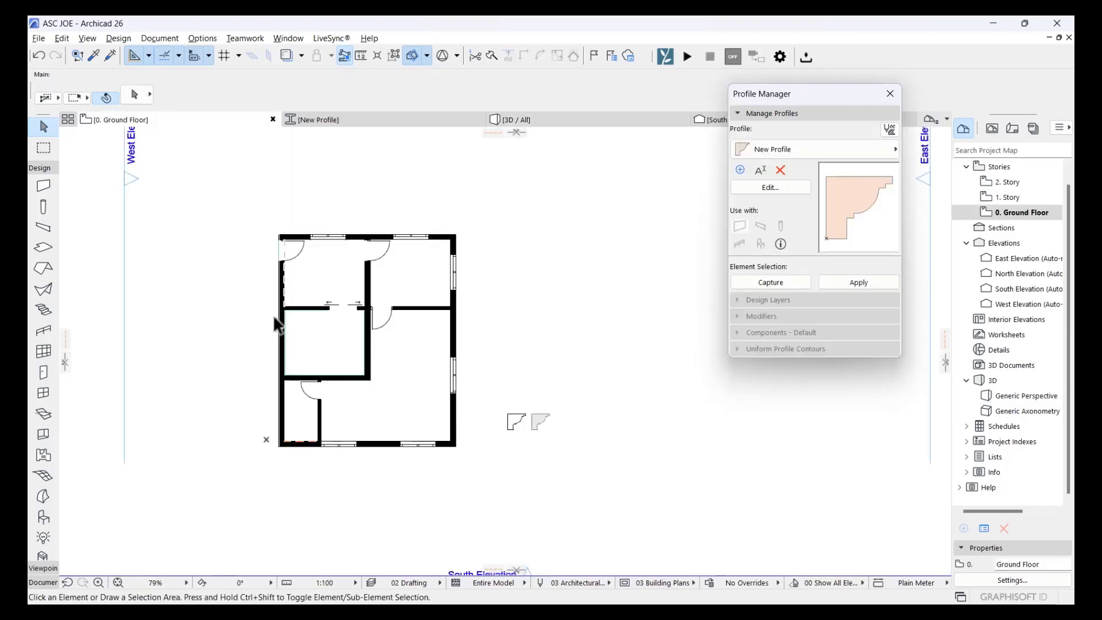
scroll(345, 301, "up", 2)
scroll(344, 301, "up", 1)
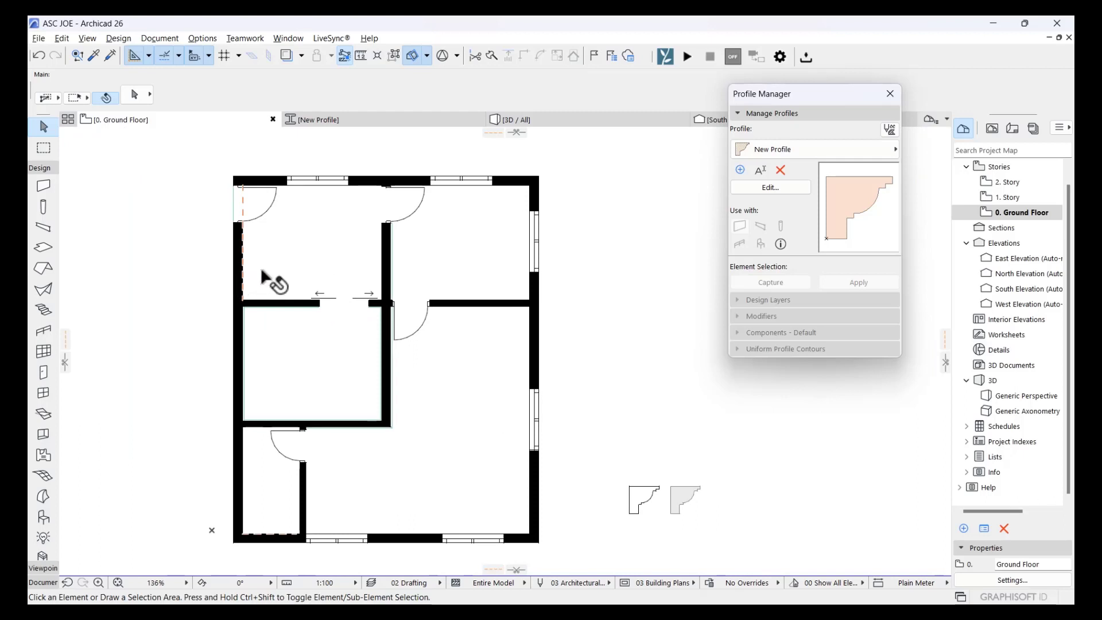
left_click(556, 119)
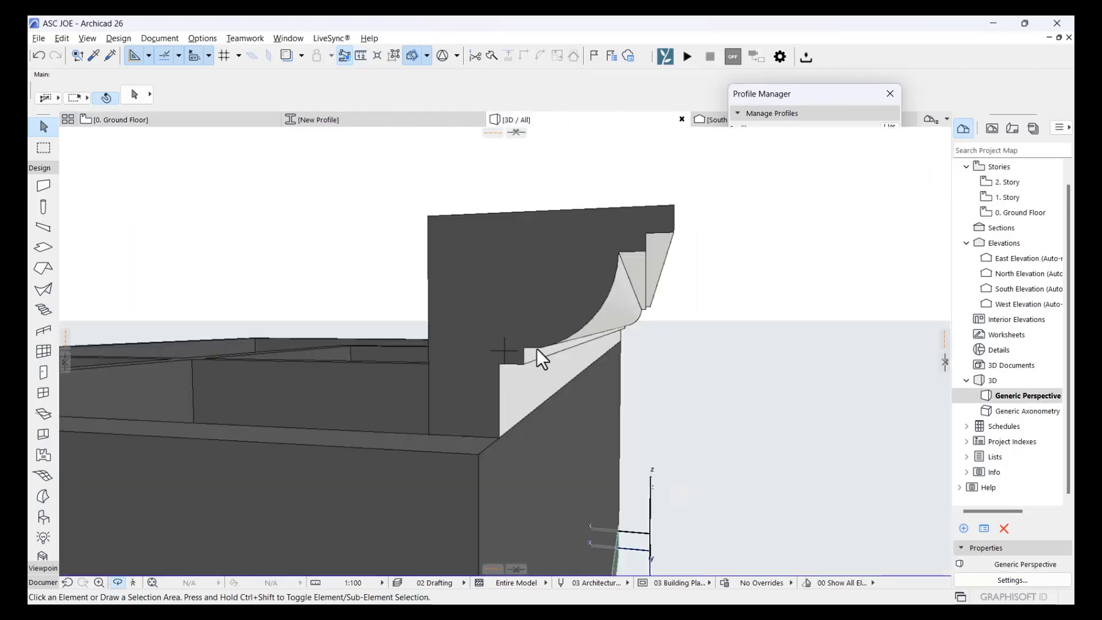
left_click(536, 350)
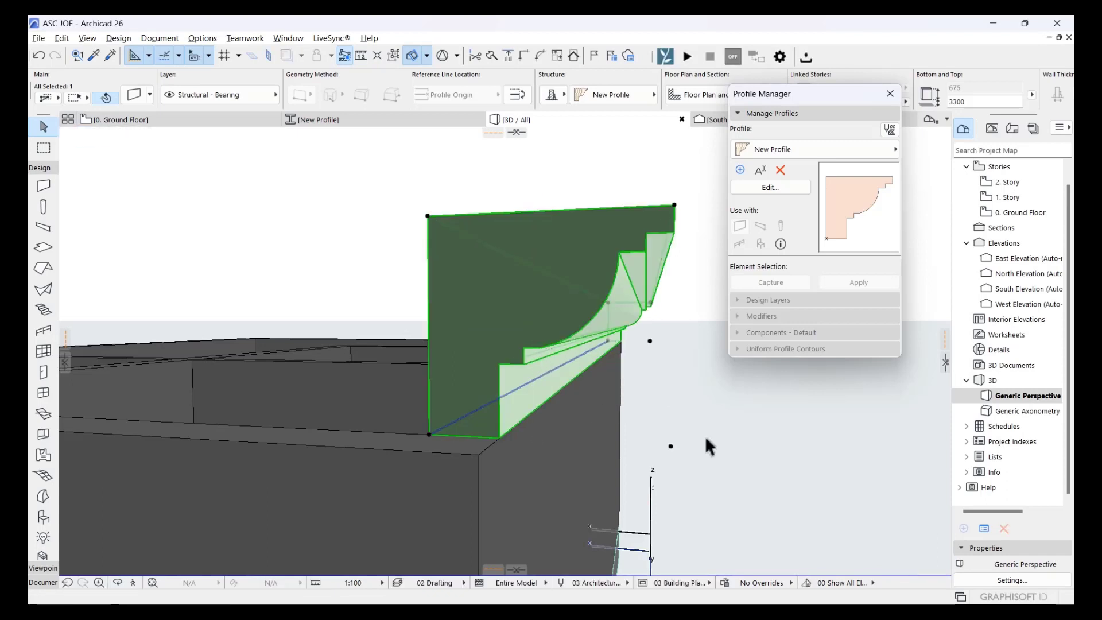
key("Delete")
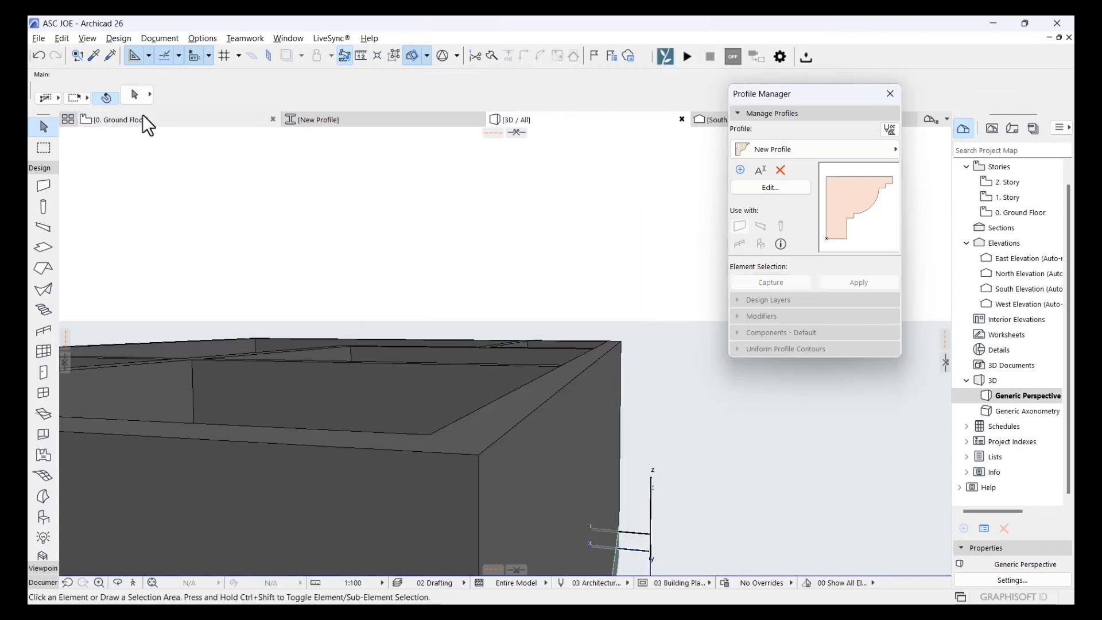
Set the default wall's bottom offset to 3300 from the ground floor plan and search its override surfaces for "paint"
left_click(143, 119)
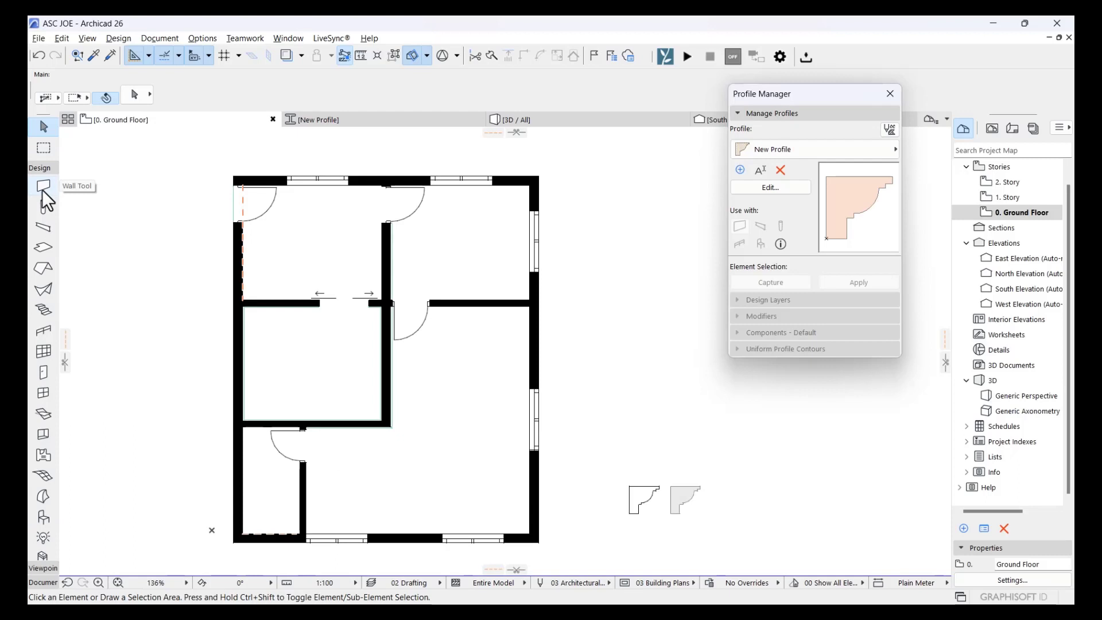
double_click(43, 187)
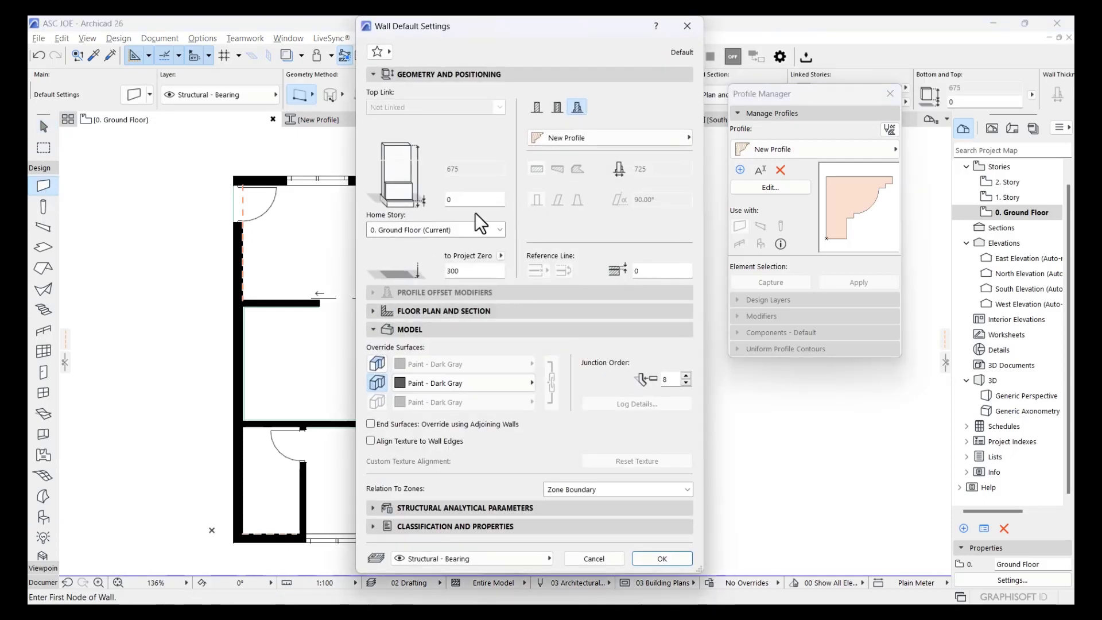
double_click(459, 199)
type("3300")
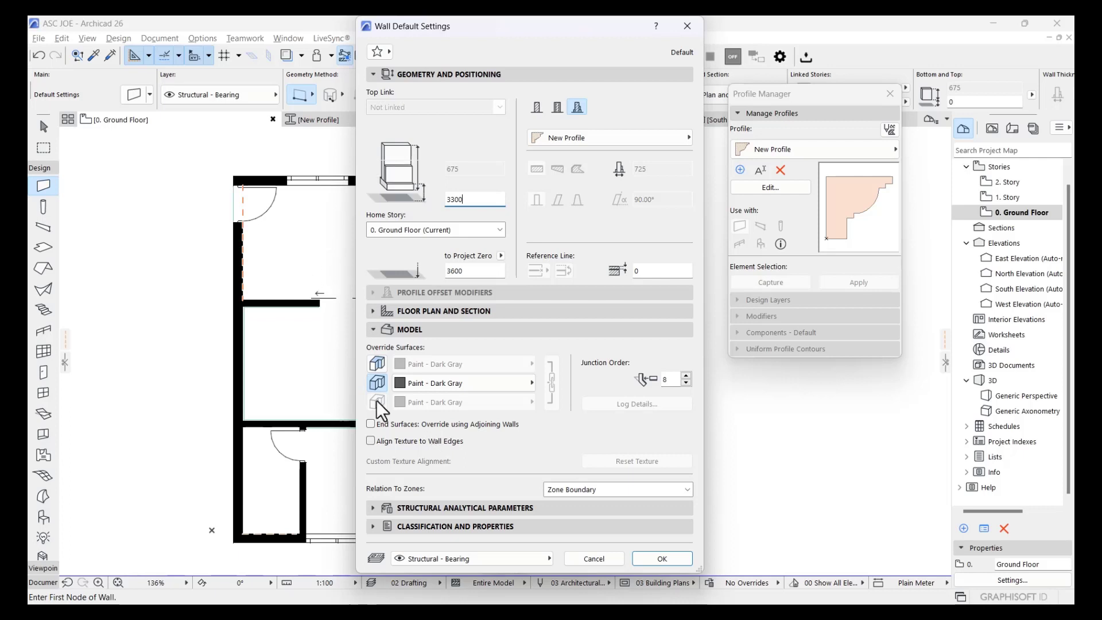
left_click(412, 383)
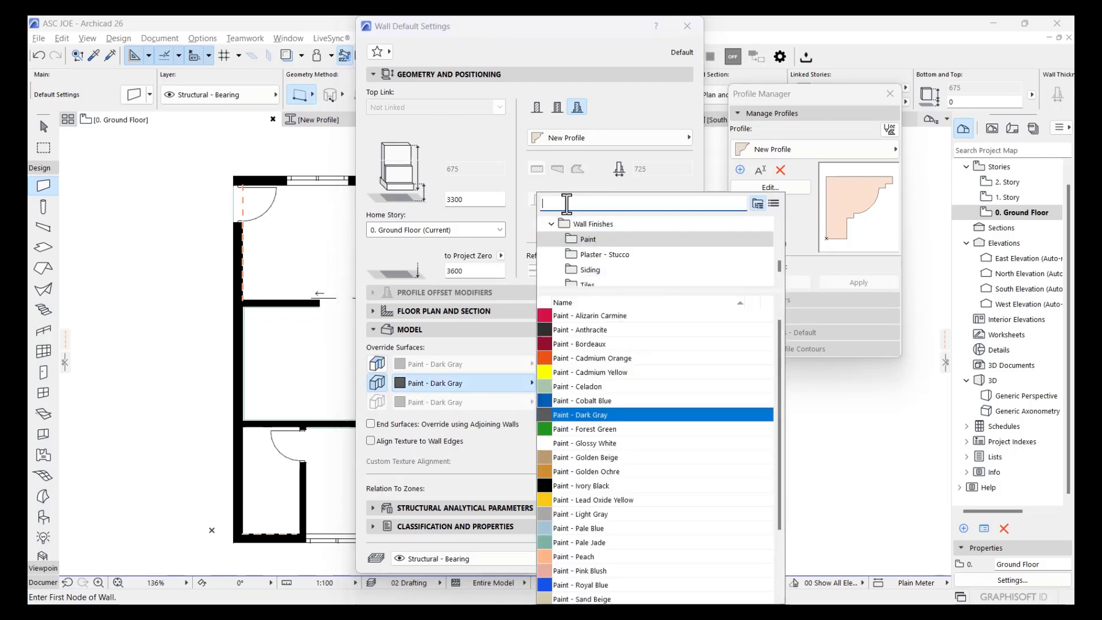
type("paint")
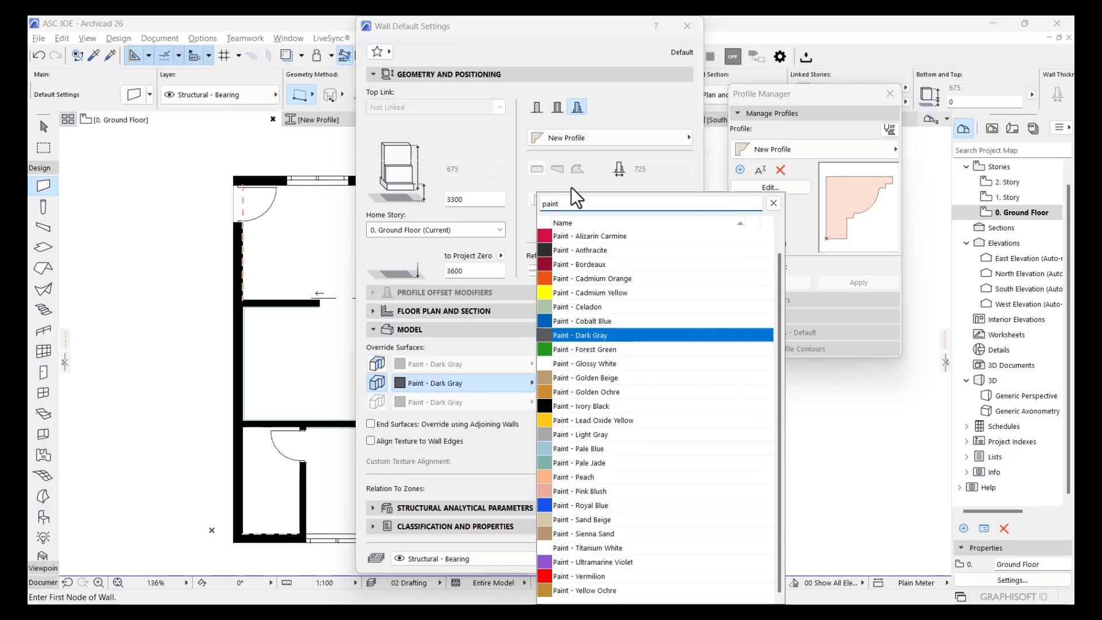
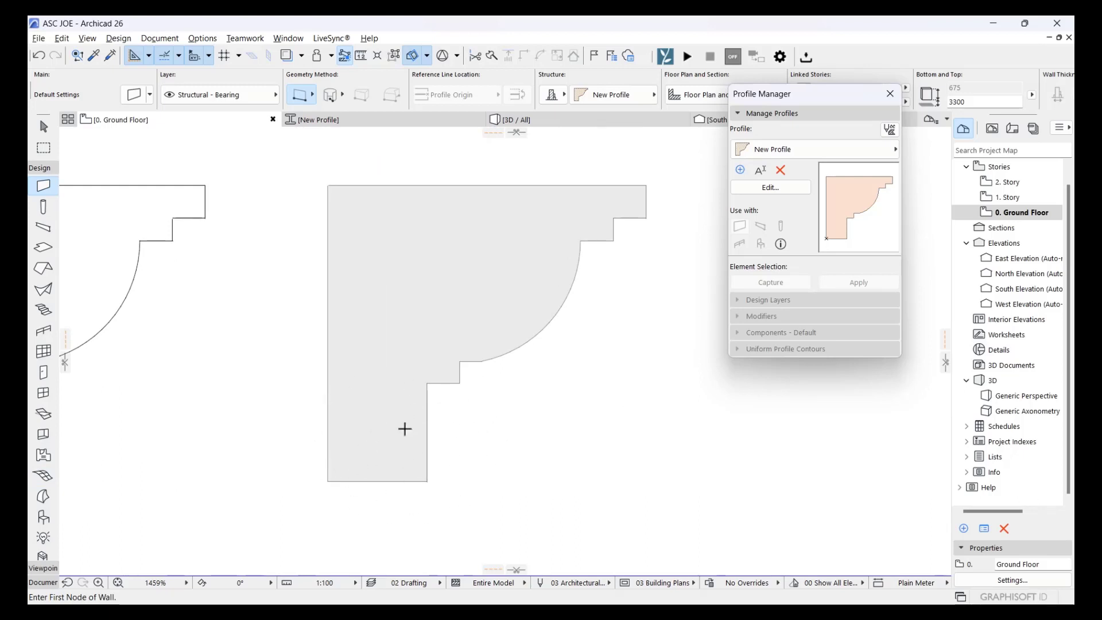
Start a New Profile wall with bottom offset 3300 at the building's south-west inner corner on the ground floor plan
scroll(404, 429, "down", 3)
scroll(395, 423, "up", 3)
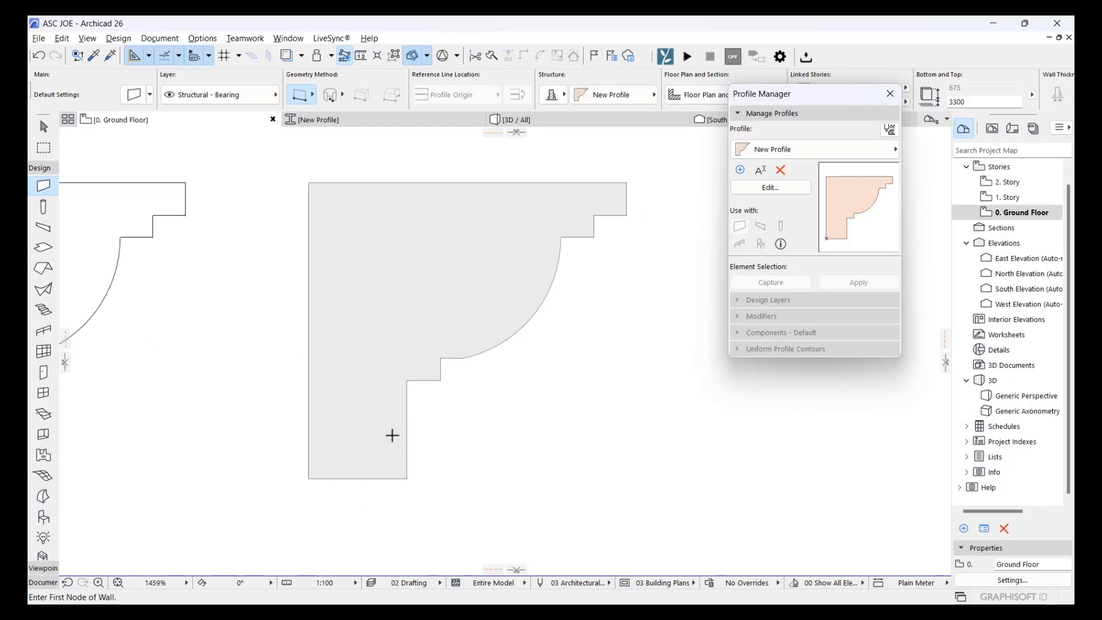
scroll(392, 435, "down", 10)
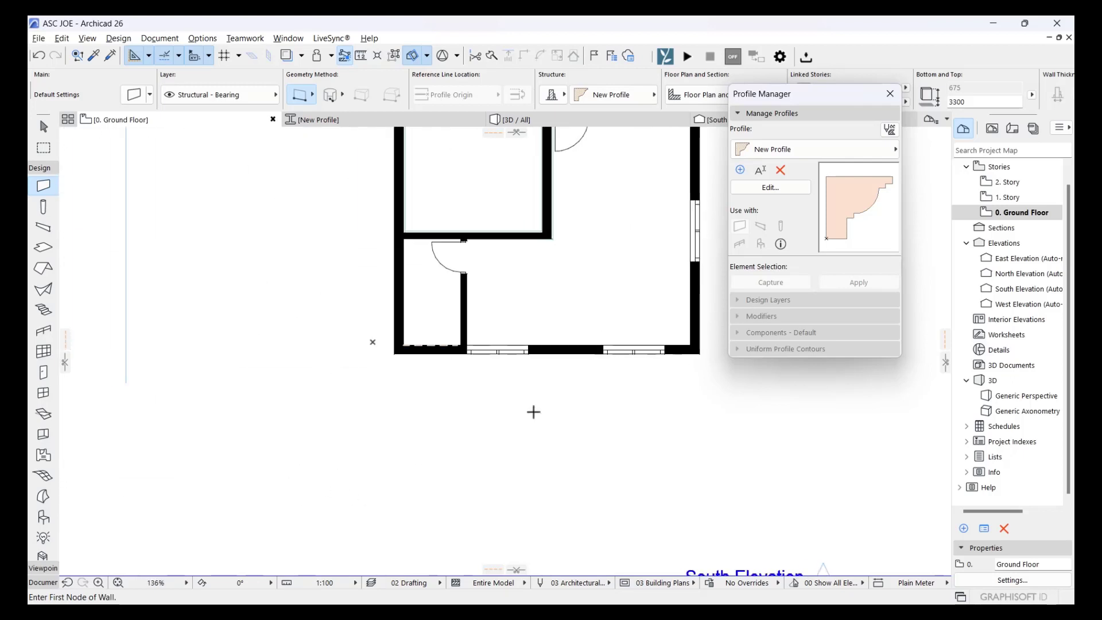
scroll(396, 394, "up", 3)
middle_click_drag(464, 345, 342, 472)
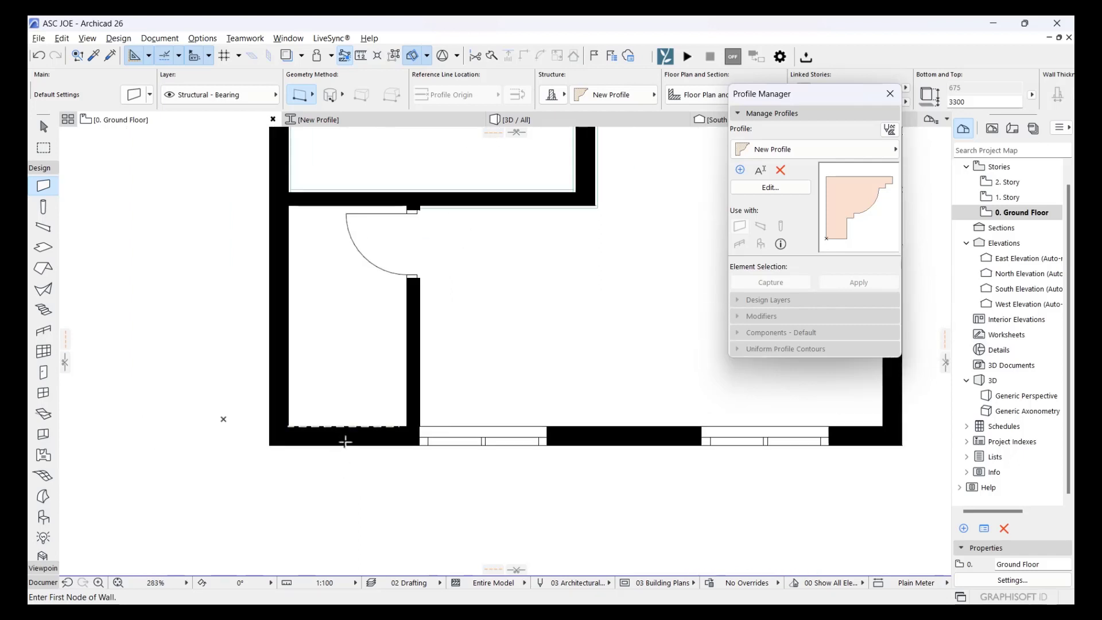
left_click(321, 426)
scroll(291, 445, "up", 2)
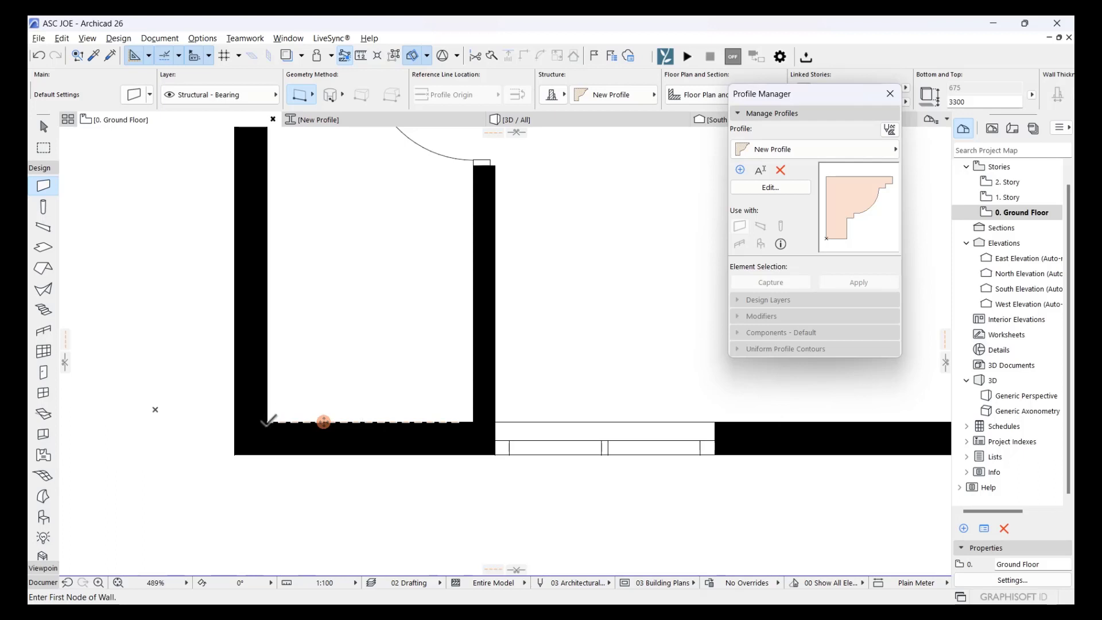
left_click(268, 422)
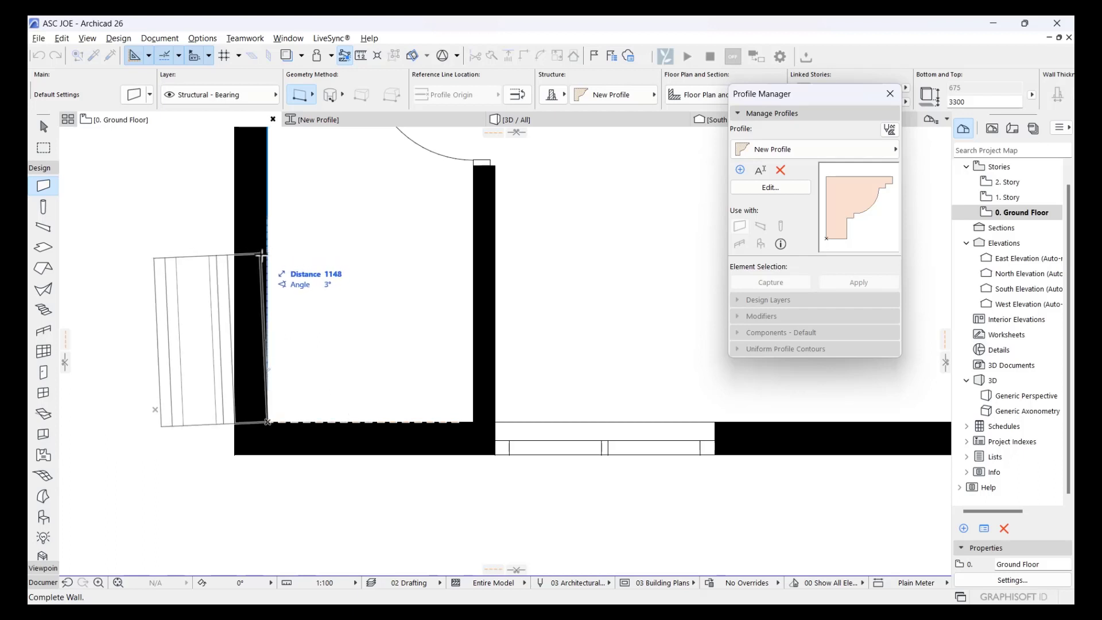
Switch the wall geometry to chained and place the first moulding segment up to the north-west inner corner
scroll(261, 281, "down", 5)
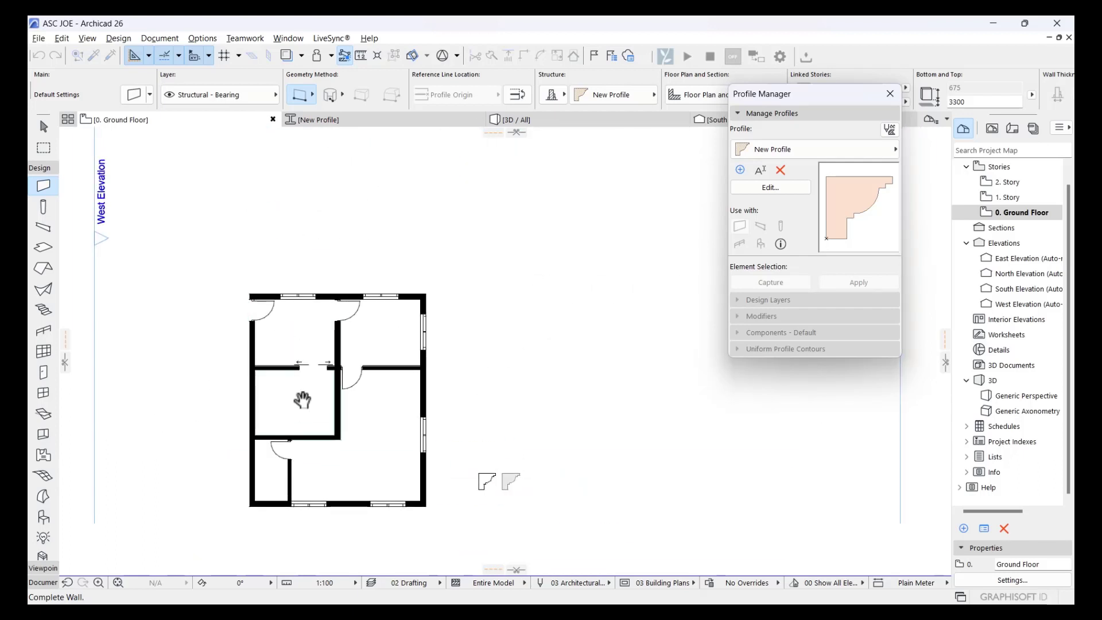
scroll(258, 287, "up", 8)
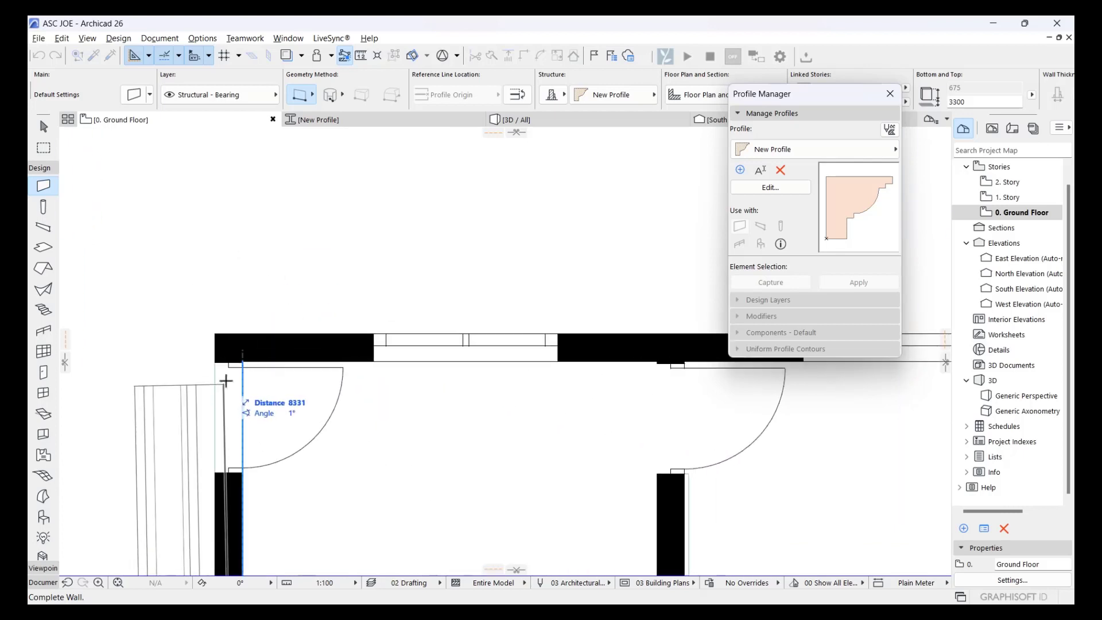
scroll(246, 358, "up", 3)
scroll(269, 340, "up", 3)
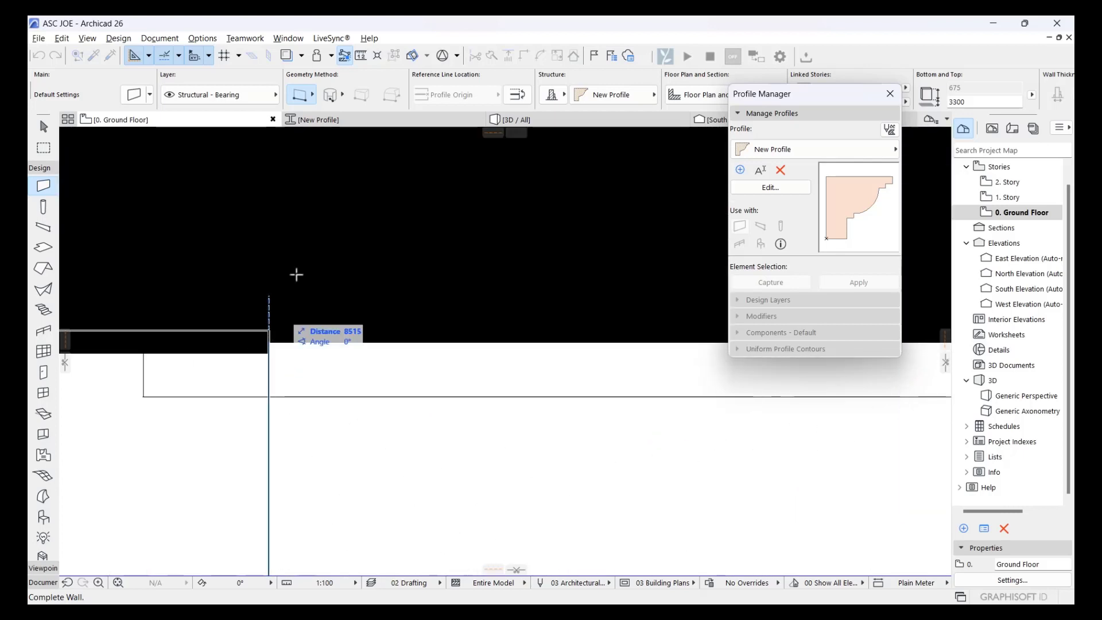
left_click(309, 98)
left_click(343, 92)
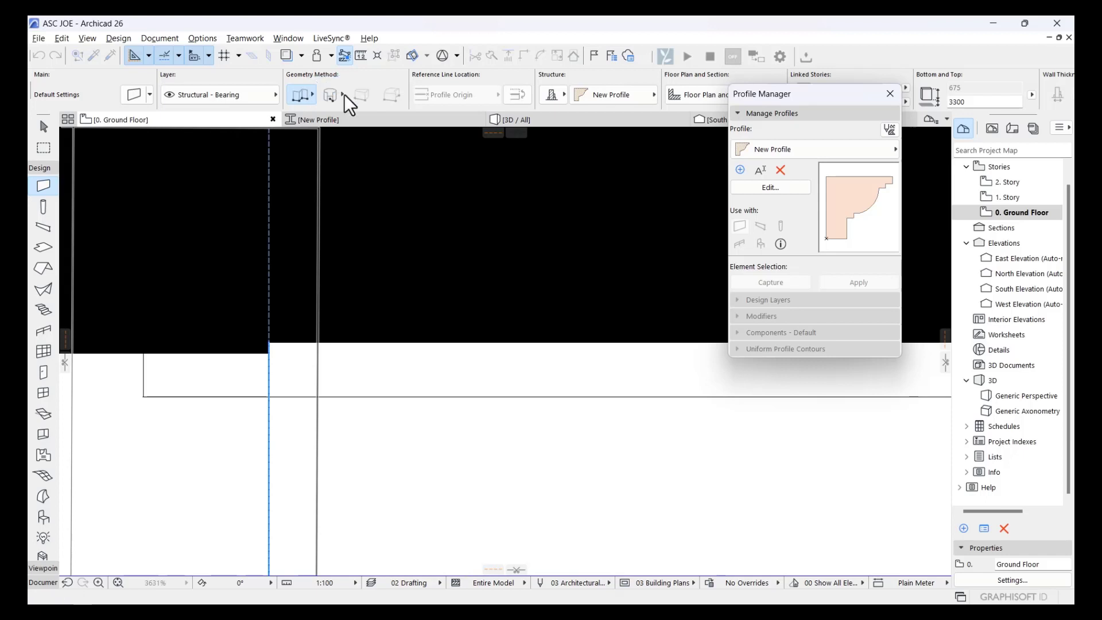
left_click(269, 342)
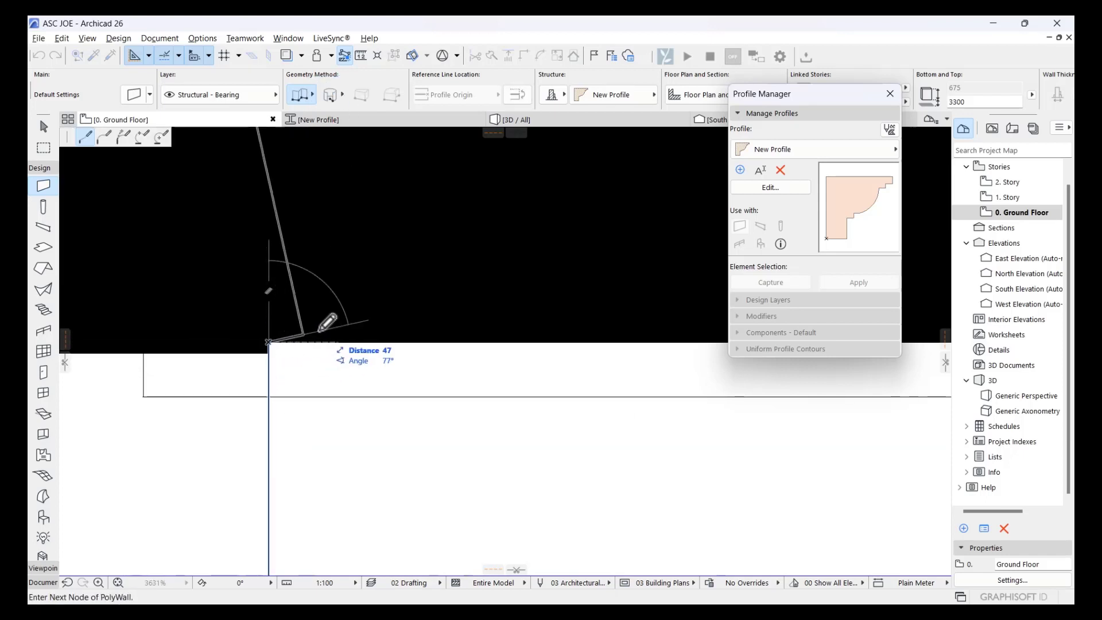
Continue the chained moulding wall along the north wall to the north-east inner corner
scroll(309, 333, "down", 4)
scroll(299, 338, "down", 3)
scroll(492, 302, "up", 6)
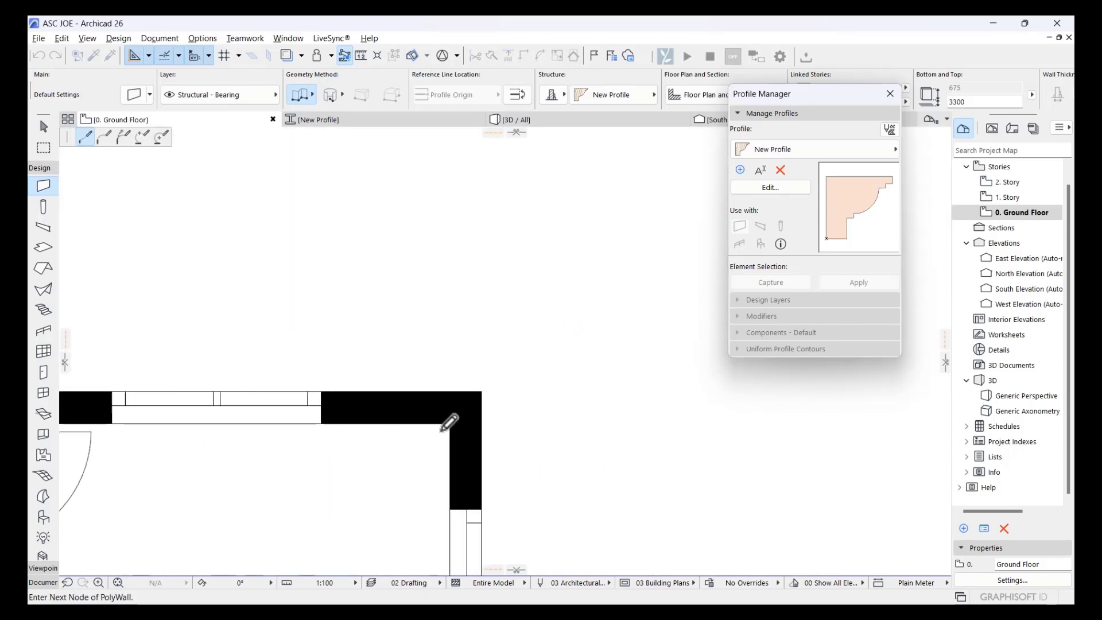
scroll(456, 424, "down", 5)
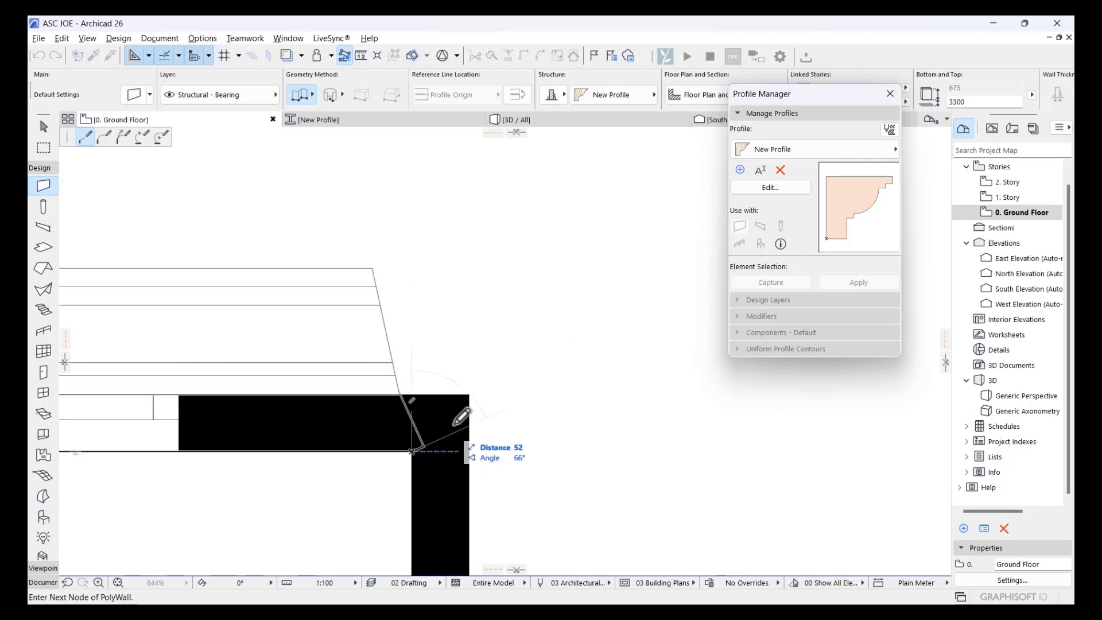
Continue the moulding chain through the south-east inner corner and close it at the south-west starting corner, keeping the new elements
scroll(556, 233, "down", 3)
scroll(561, 356, "up", 8)
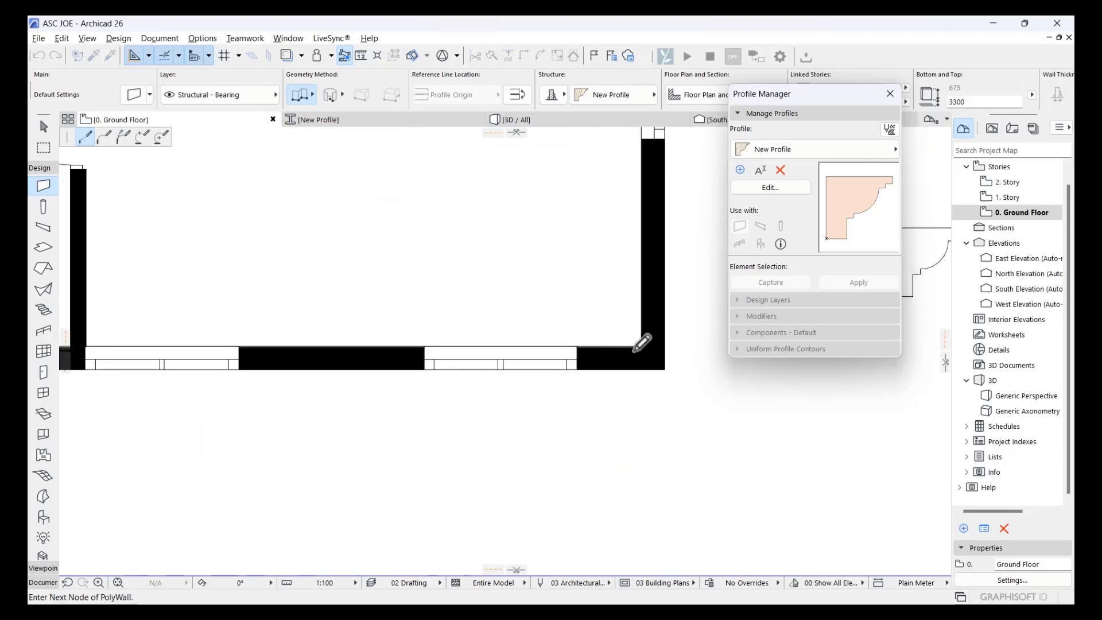
scroll(574, 378, "down", 3)
scroll(155, 318, "up", 6)
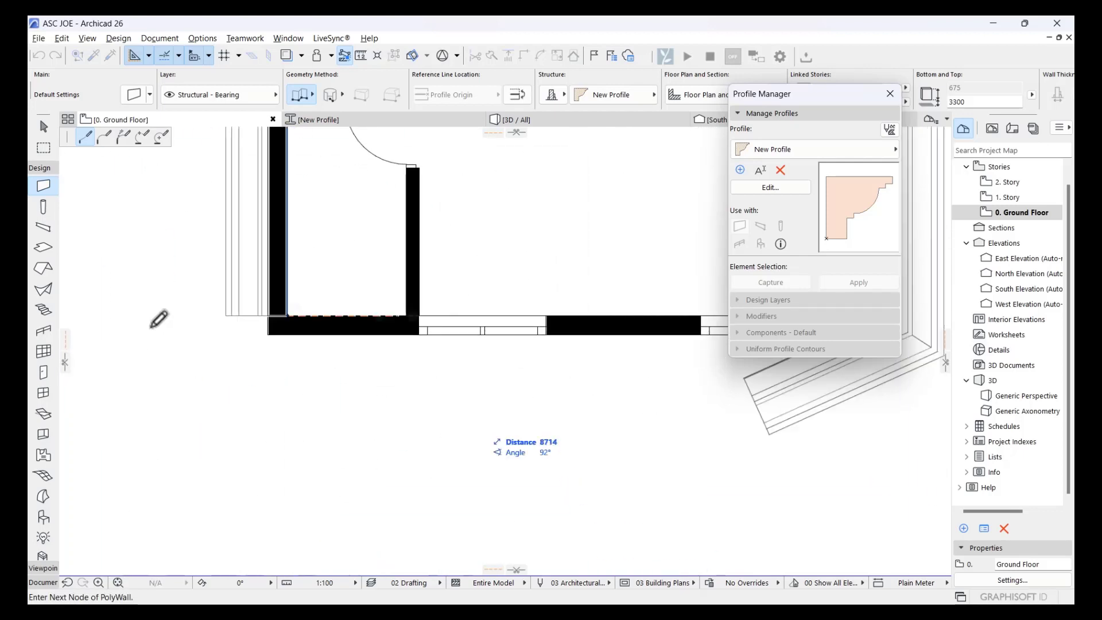
double_click(346, 320)
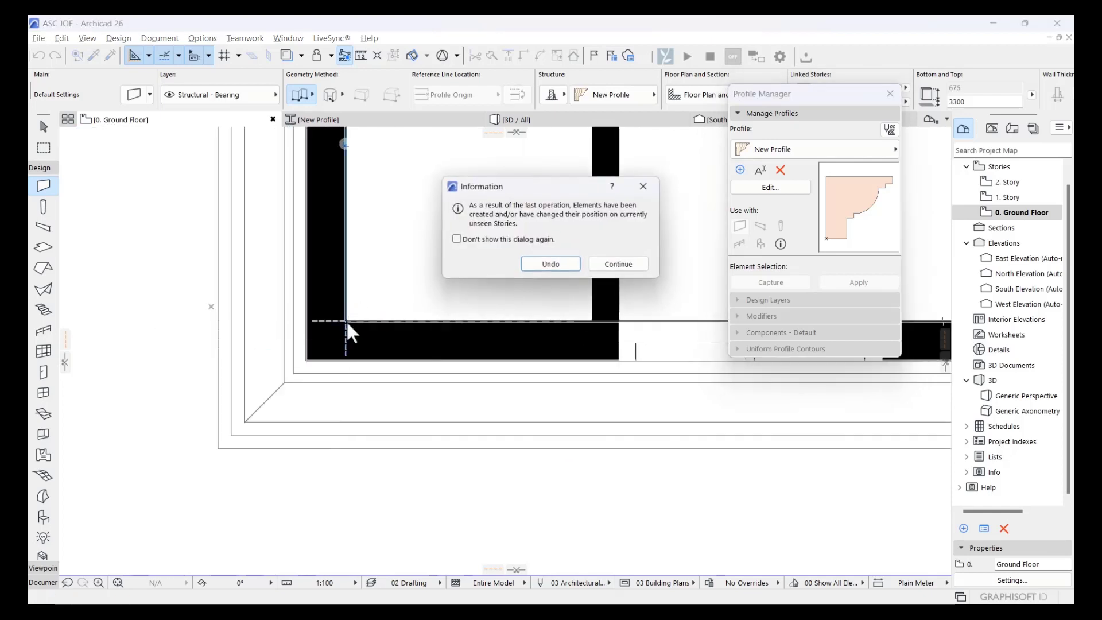
left_click(620, 261)
Open the 3D view and examine how the moulding runs along the tops of the outer walls
scroll(396, 342, "down", 5)
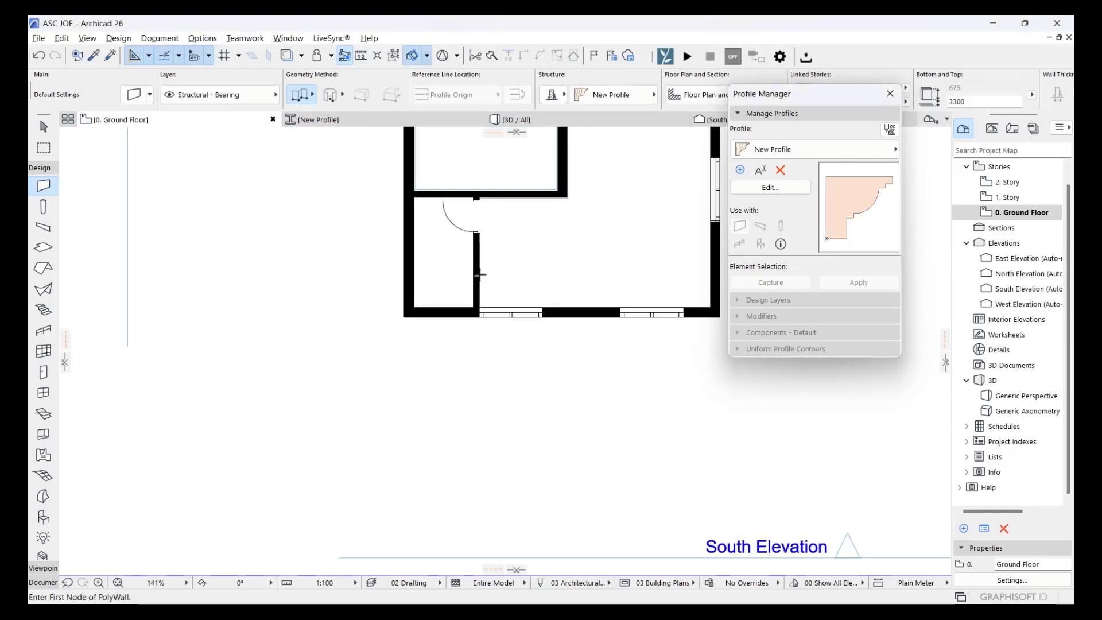
middle_click_drag(616, 134, 575, 190)
left_click(567, 121)
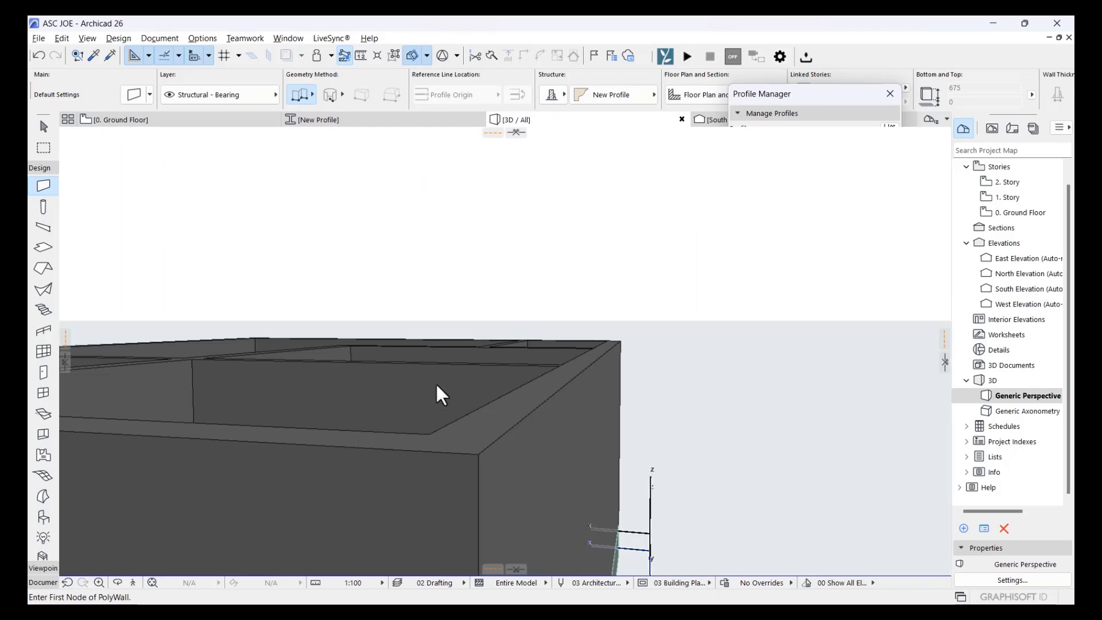
scroll(448, 374, "down", 5)
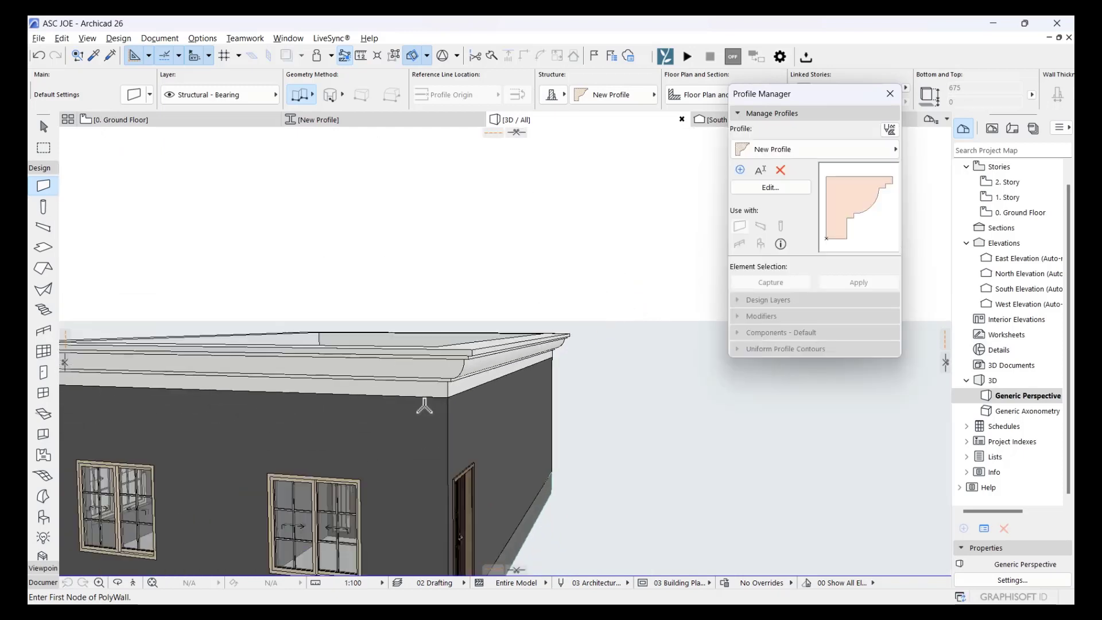
middle_click_drag(423, 401, 477, 418, "shift")
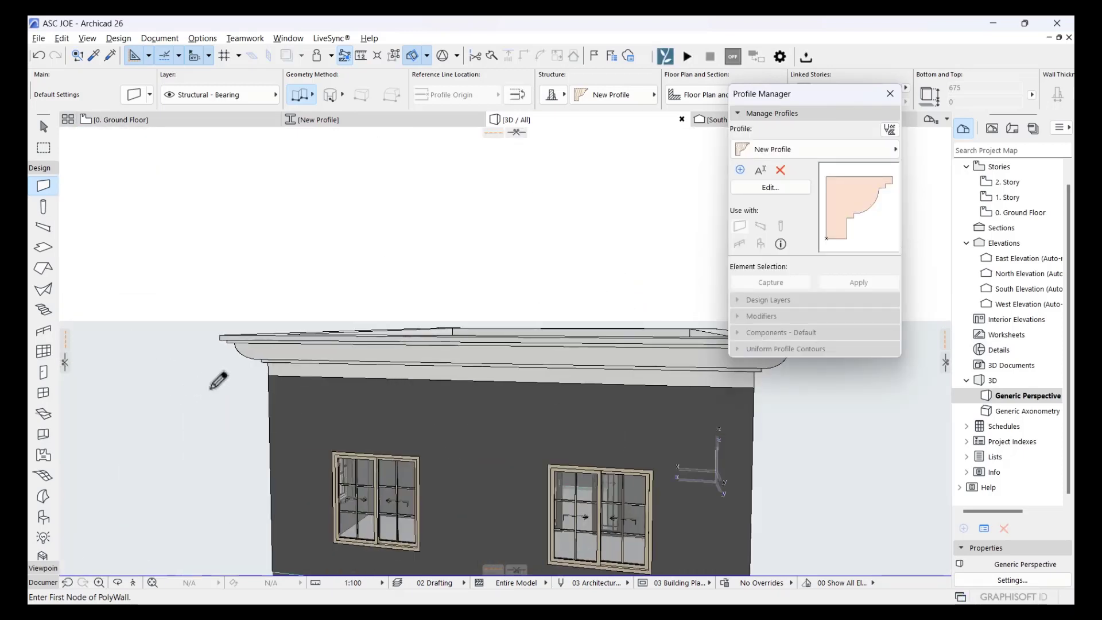
key("o")
left_click_drag(201, 399, 372, 398)
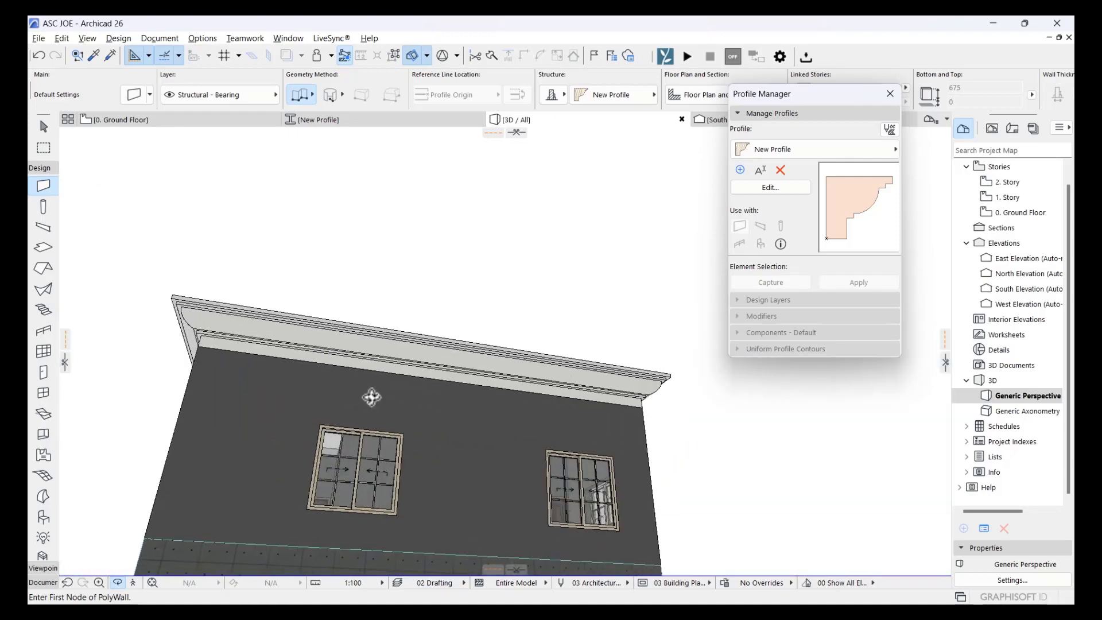
Examine the moulding's profile and corner joints up close, and its full run around the building from outside and above
scroll(189, 315, "up", 2)
scroll(195, 326, "up", 4)
left_click_drag(202, 339, 278, 360)
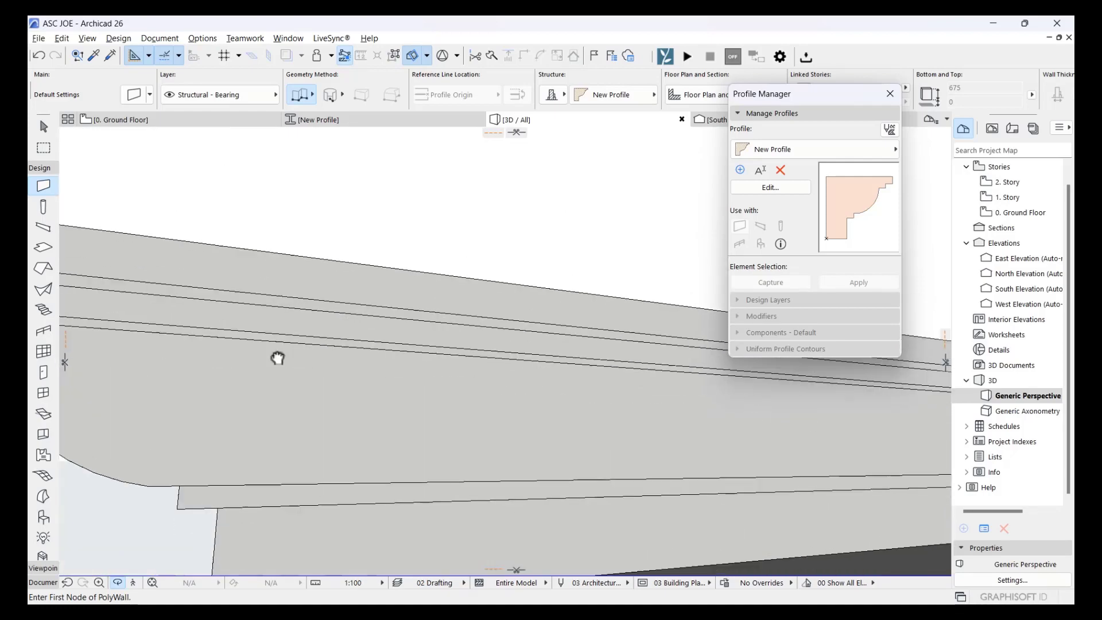
middle_click_drag(277, 359, 333, 300)
scroll(338, 344, "down", 5)
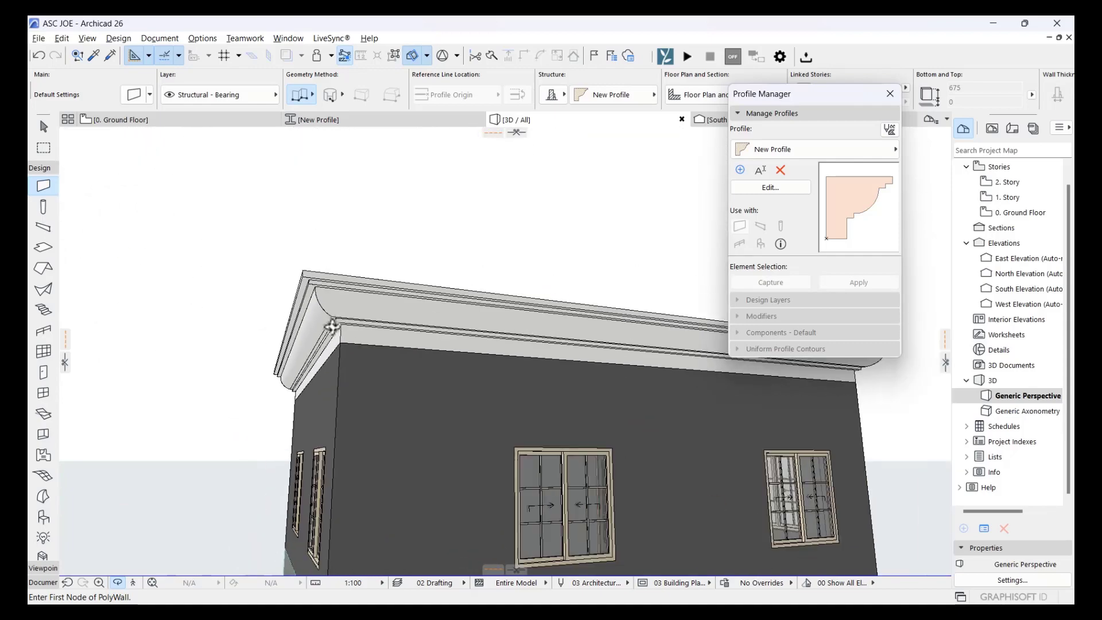
left_click_drag(345, 392, 458, 354)
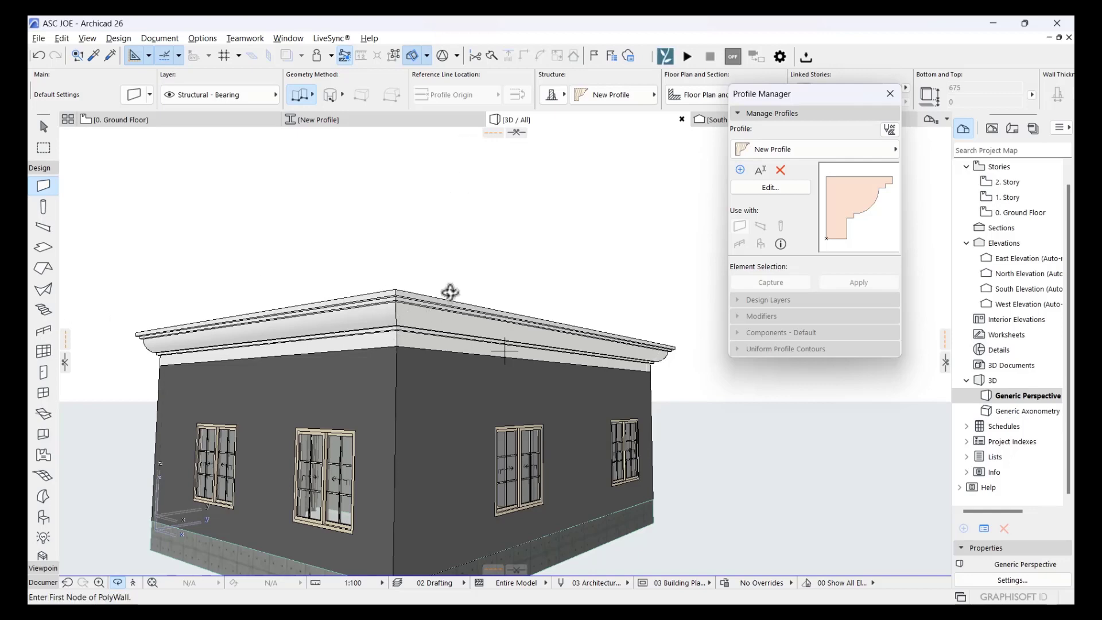
scroll(421, 299, "up", 3)
scroll(422, 300, "down", 4)
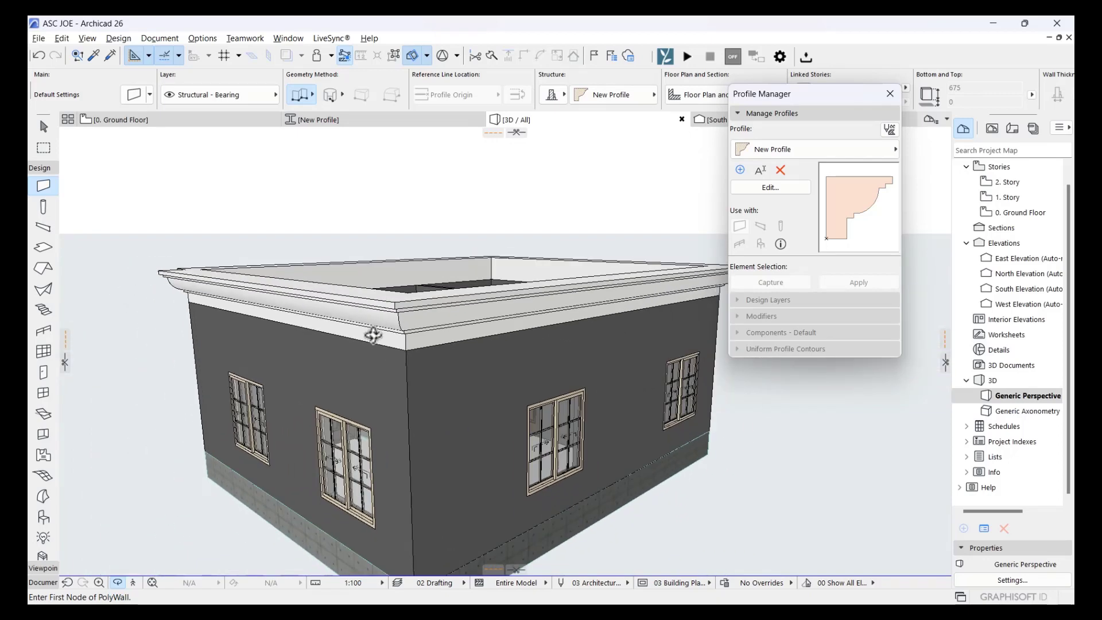